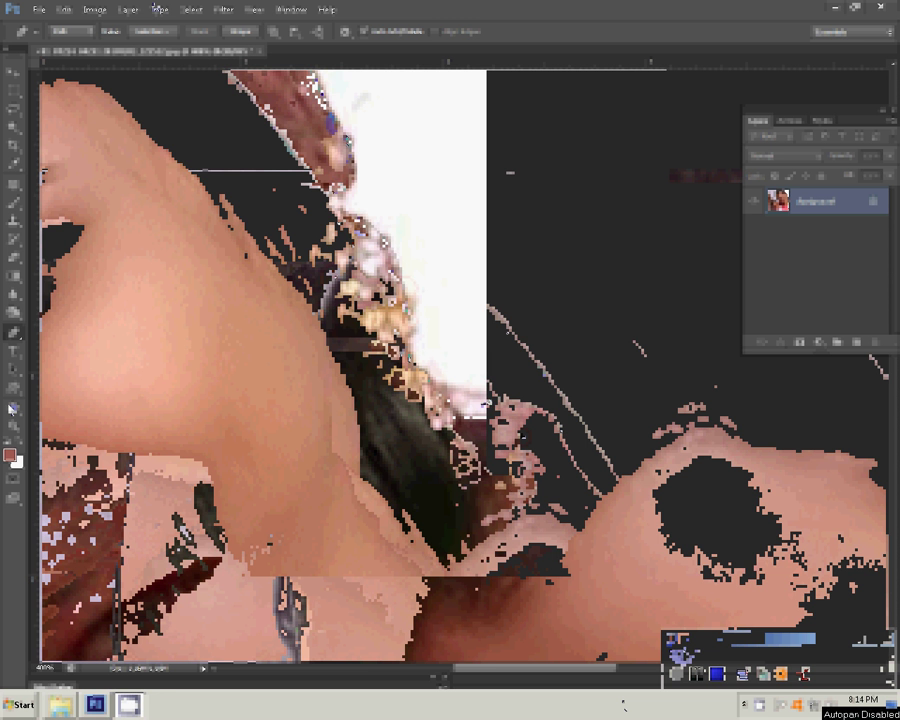
Trace a pen path along the baby's head edge from the hair to the neck-wall corner
scroll(491, 360, down, 5)
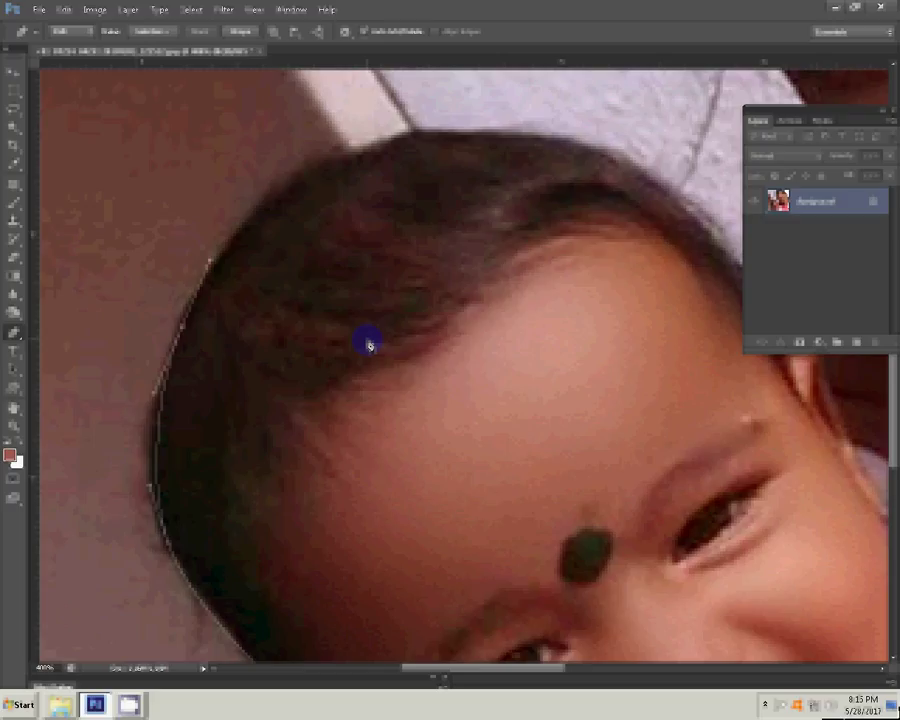
click(398, 131)
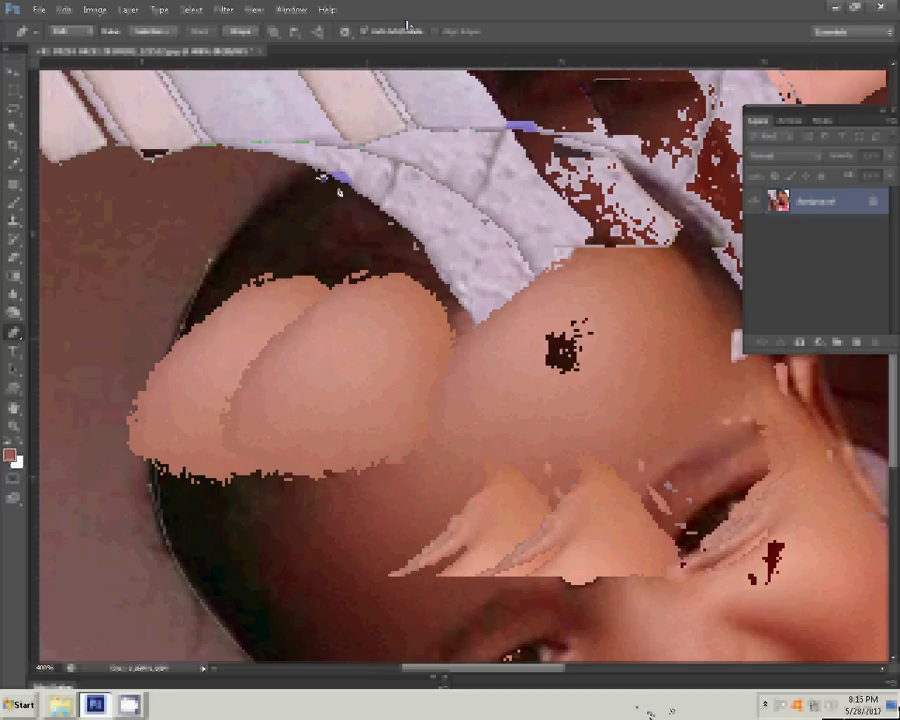
click(476, 340)
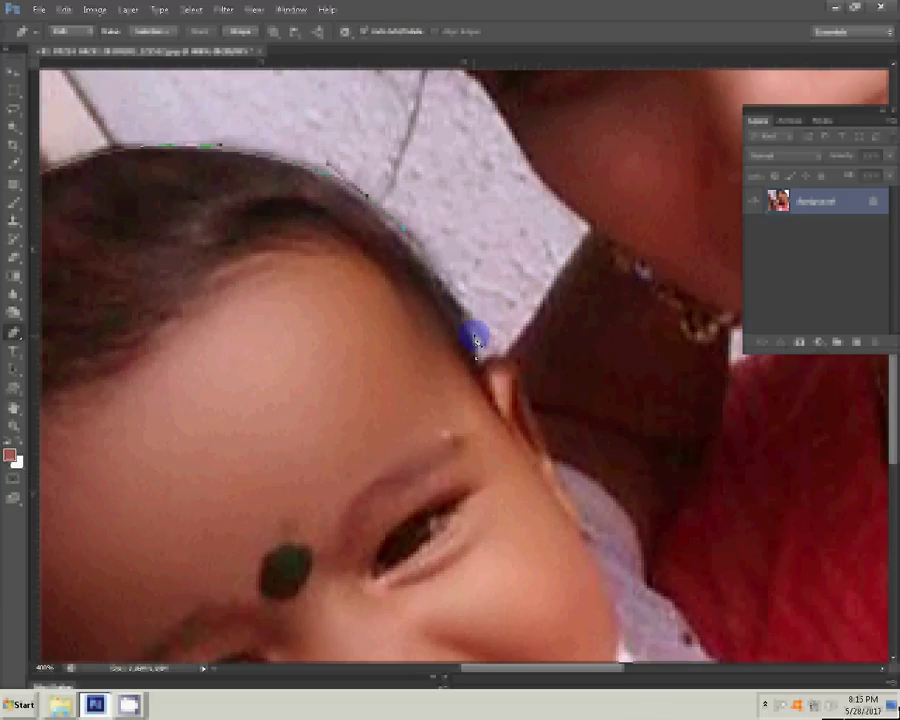
click(584, 230)
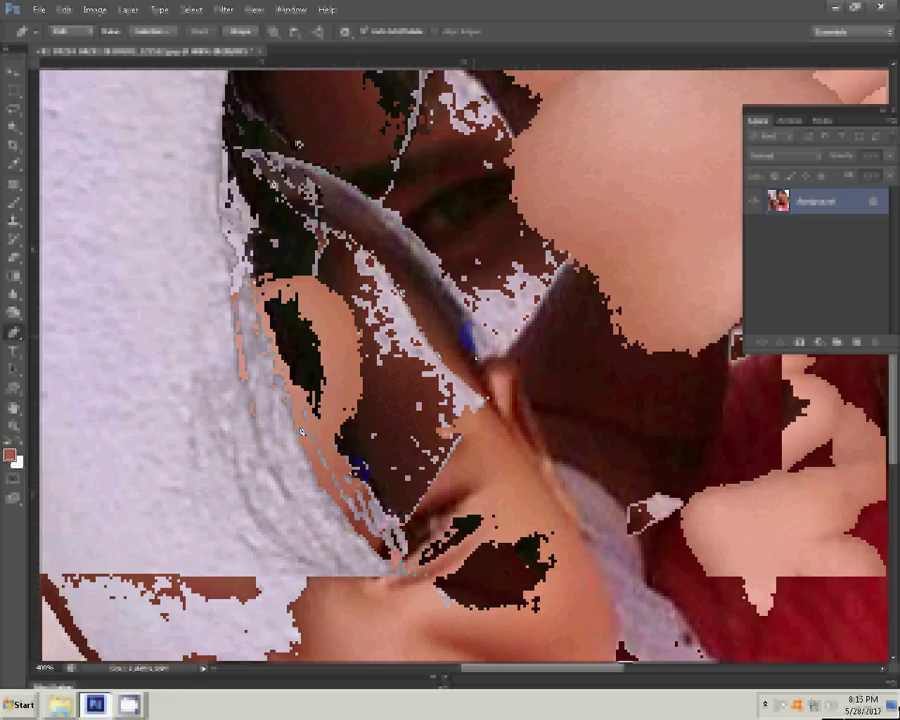
right_click(273, 181)
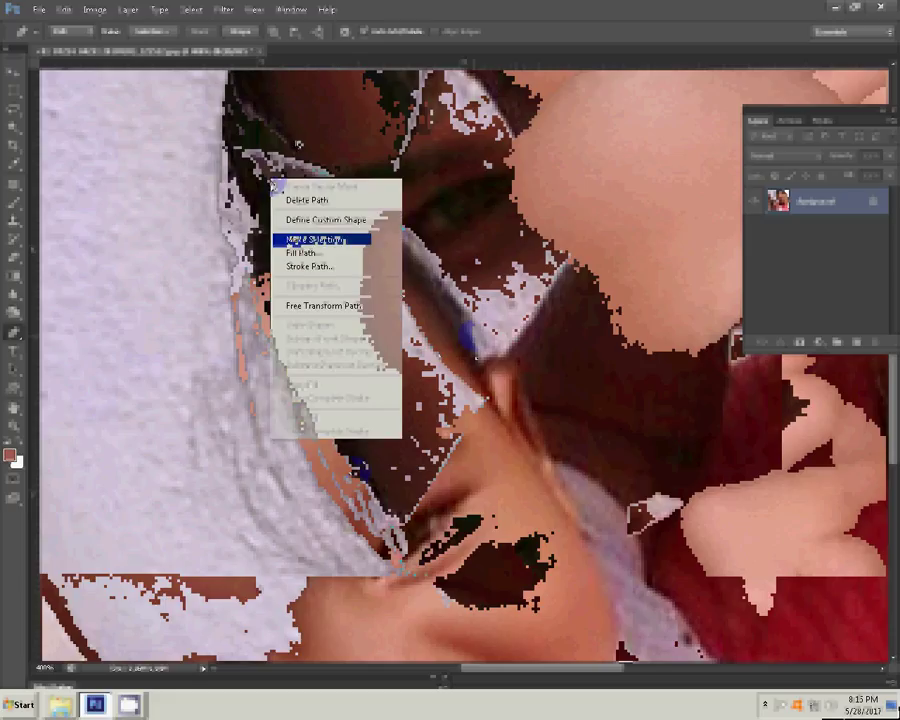
Convert the traced path to a selection and copy the mother and baby onto a new layer
click(300, 240)
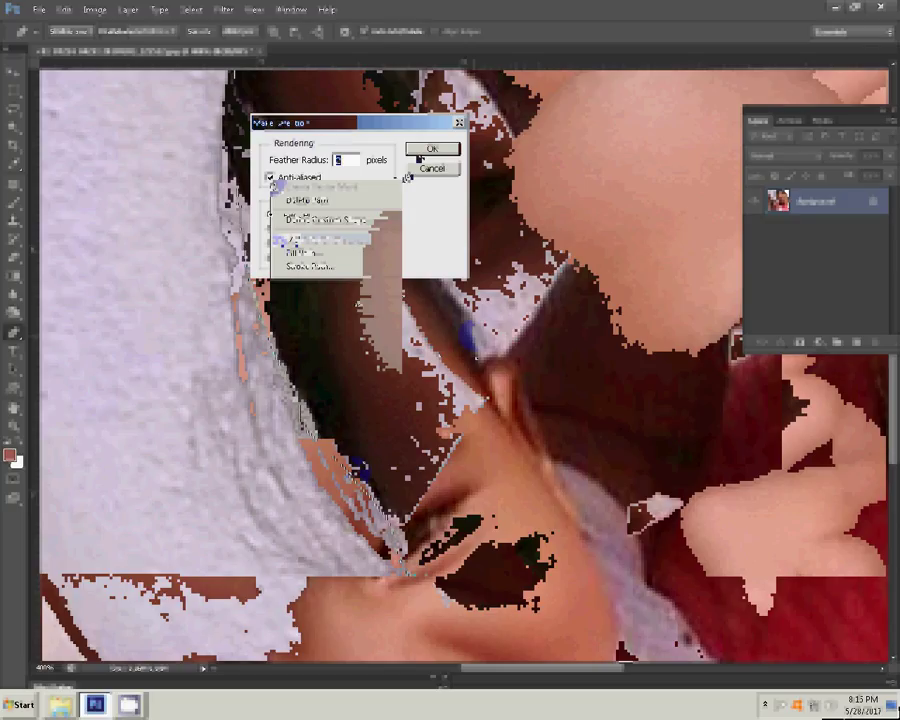
click(406, 177)
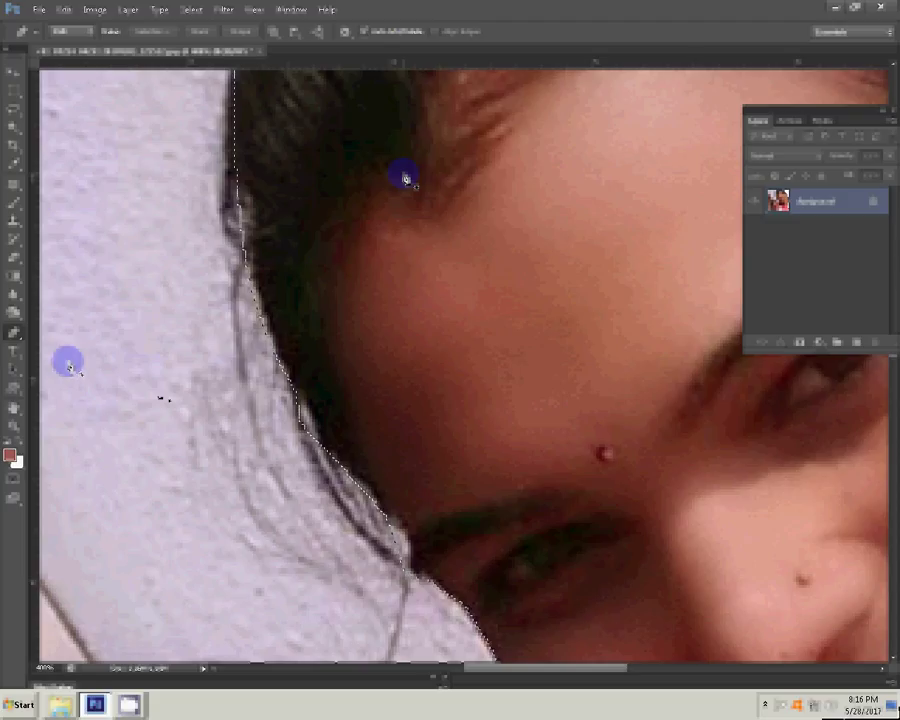
key(ctrl+j)
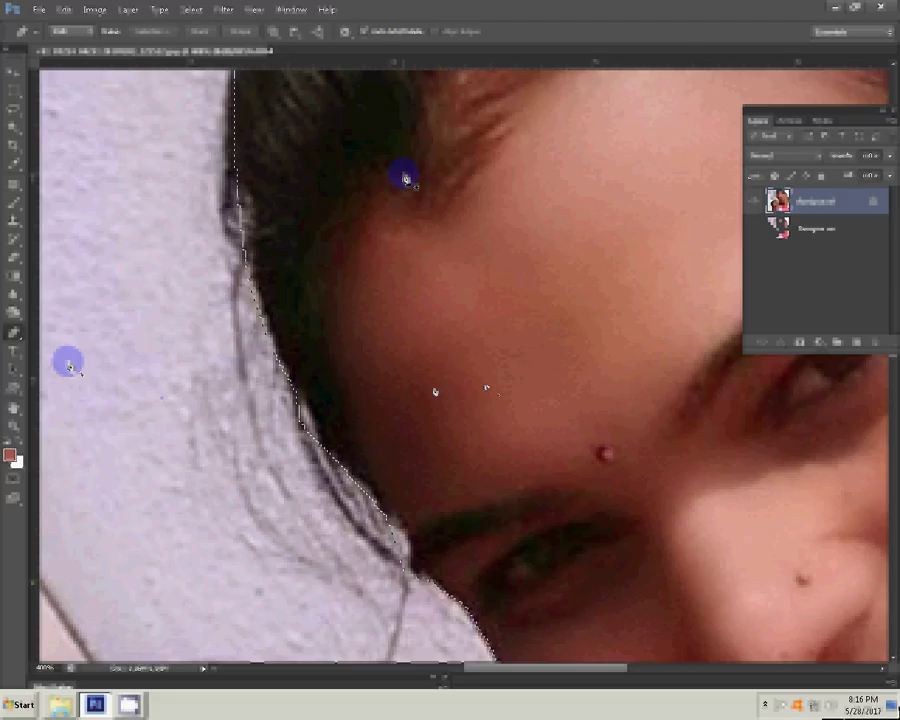
Fit the image on screen and begin outlining the leftover wall patch near the neck
right_click(361, 424)
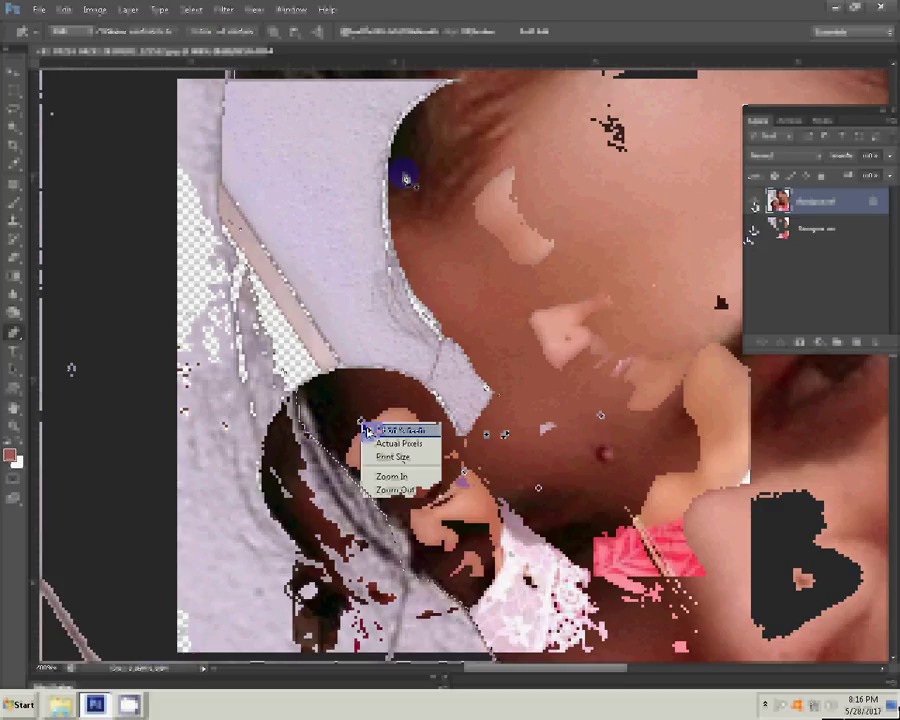
click(368, 430)
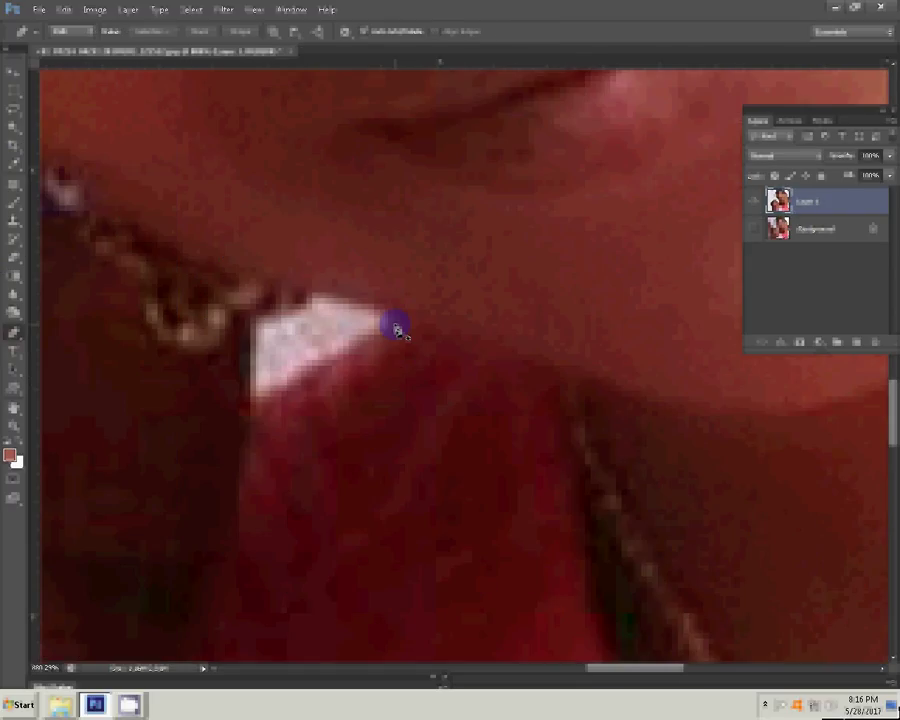
click(396, 327)
Close the wall-patch outline, make a 2-pixel feathered selection from it, and delete the patch
click(240, 352)
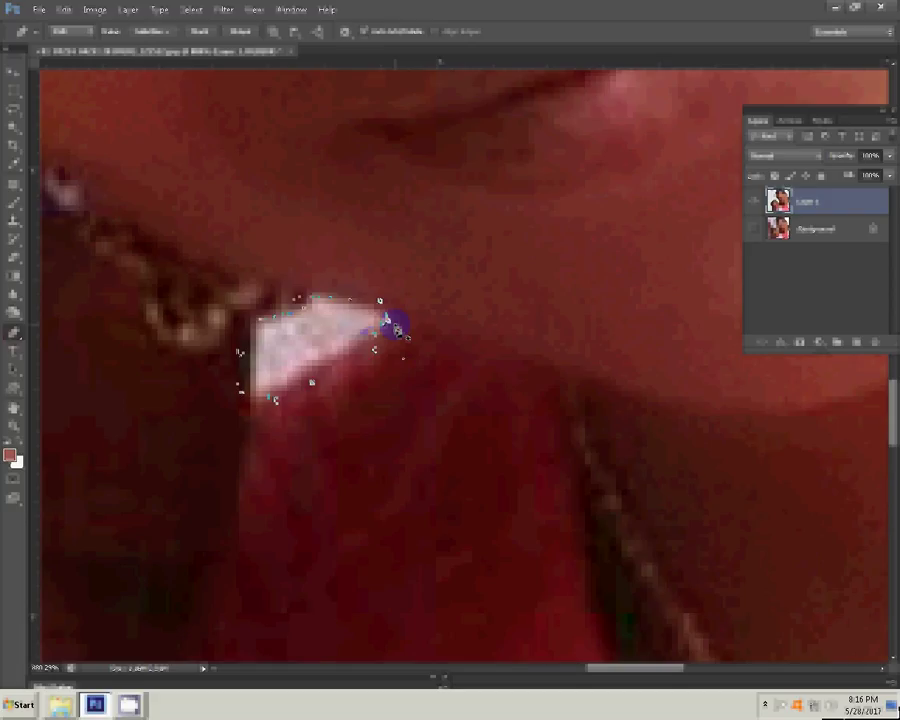
right_click(307, 255)
click(380, 313)
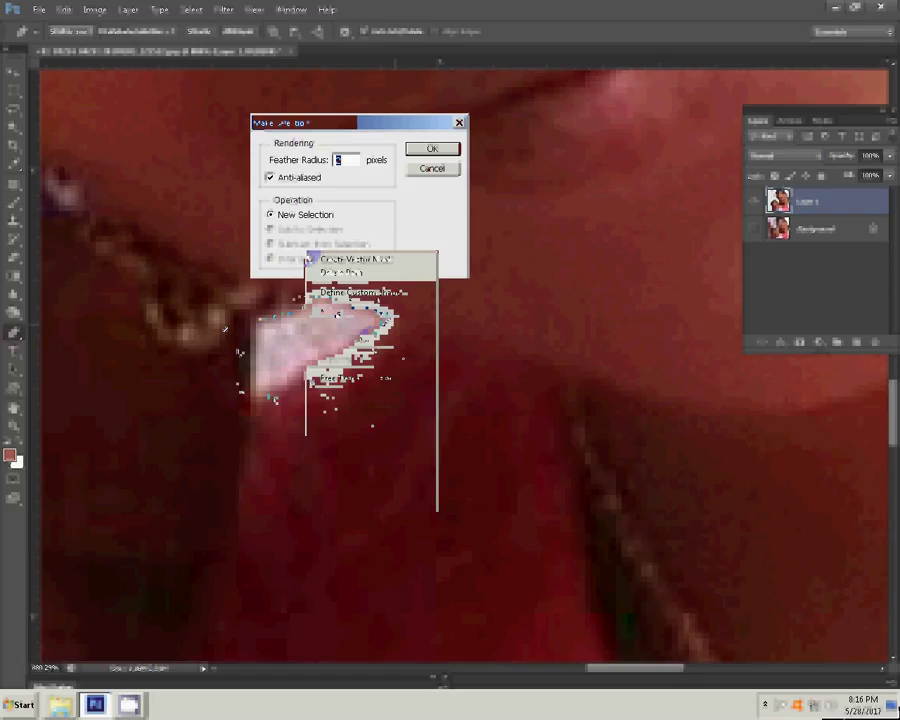
click(432, 150)
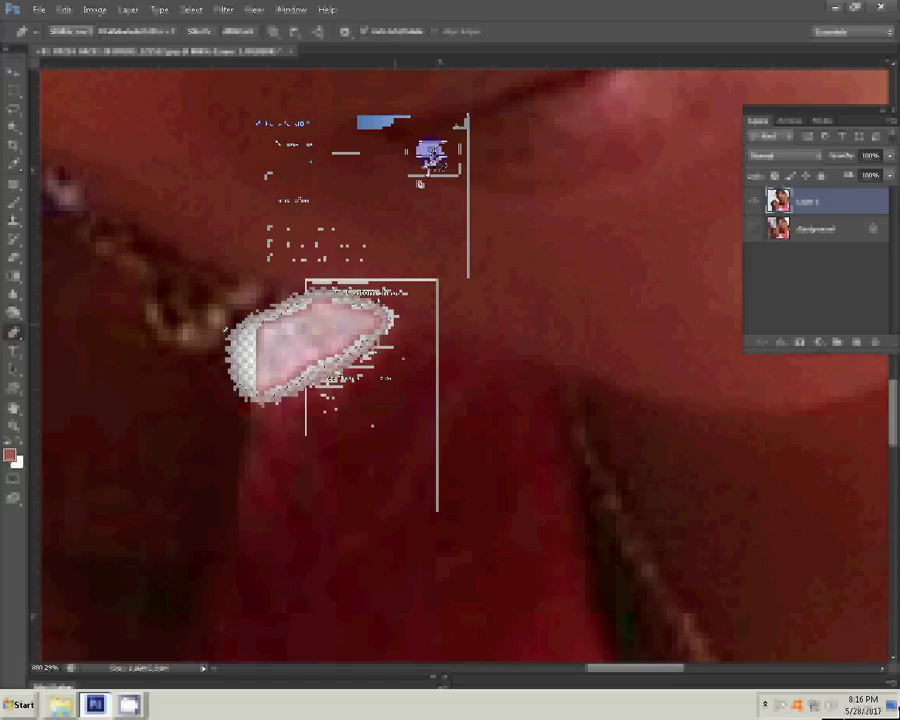
key(Delete)
Fit the cutout image on screen and float its document window
right_click(286, 342)
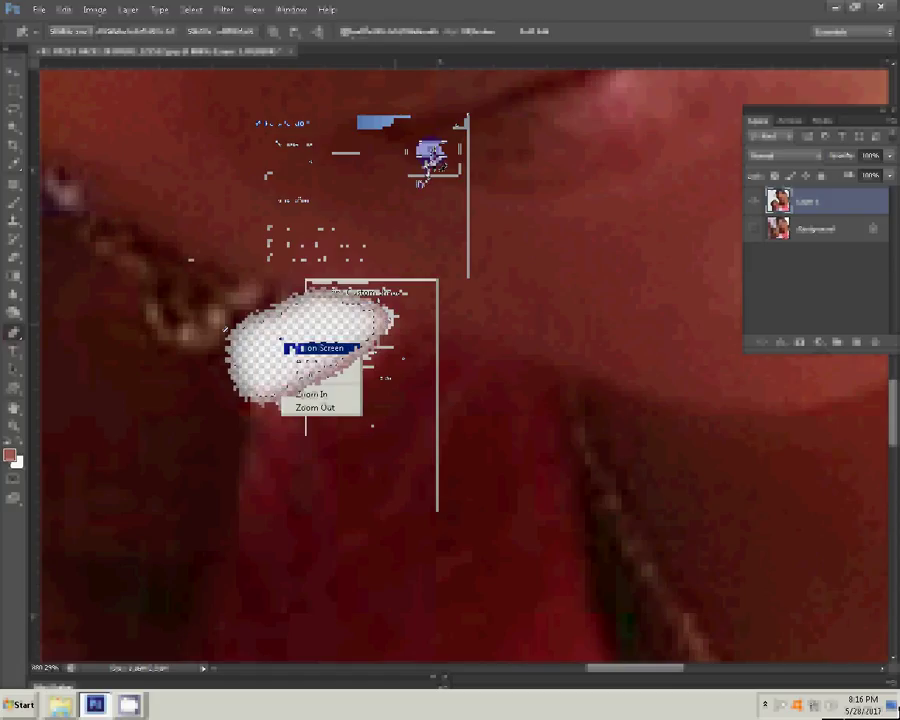
click(333, 348)
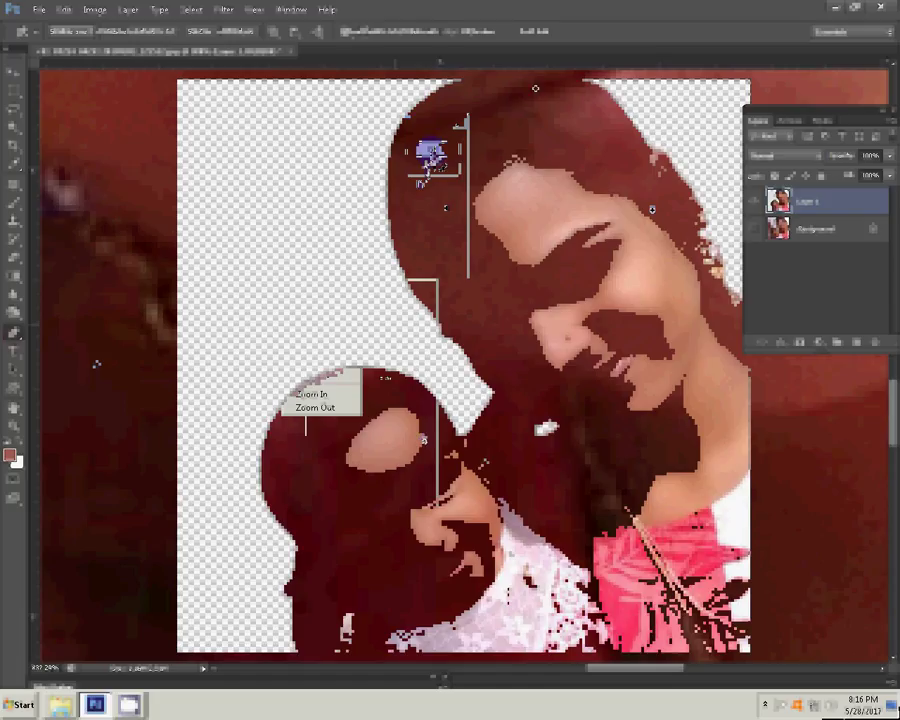
click(421, 436)
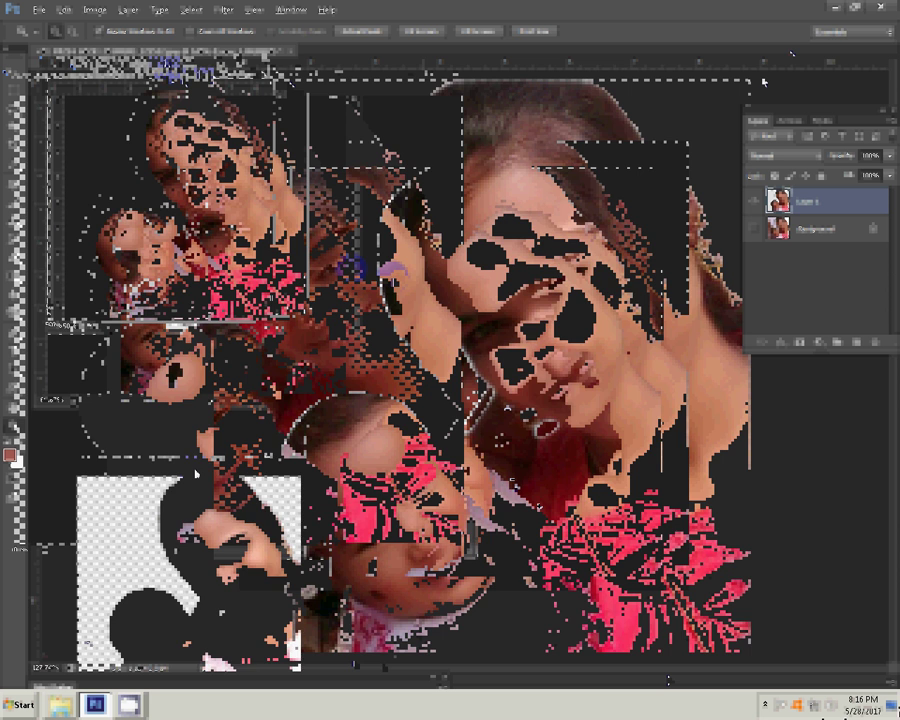
Open the Sampuuu 20170226_090248 photo in Photoshop and start a pen path at the baby's arm
drag(197, 475, 180, 404)
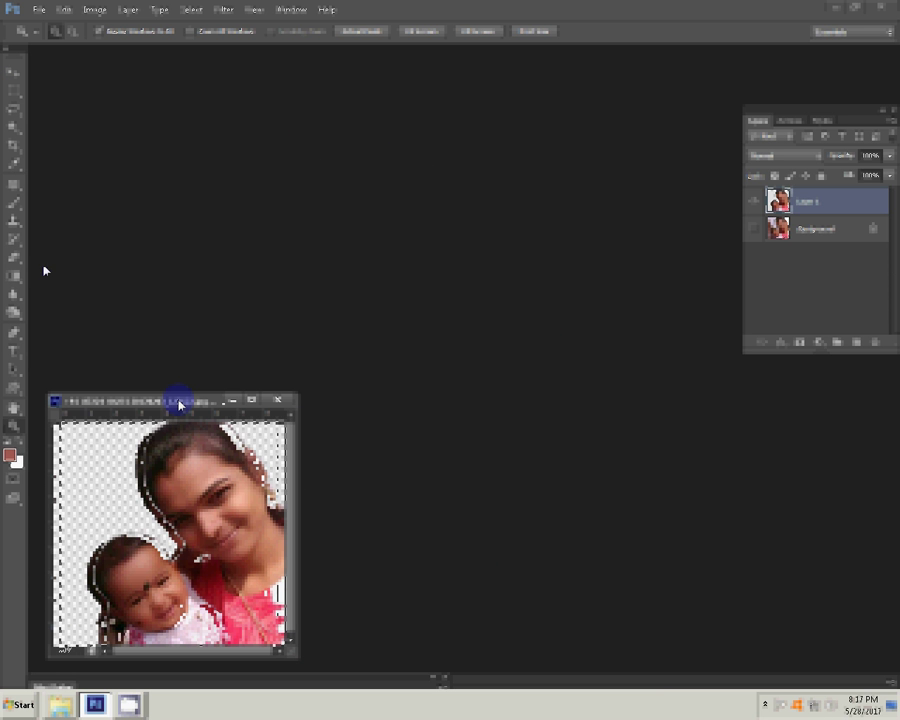
key(alt+Tab)
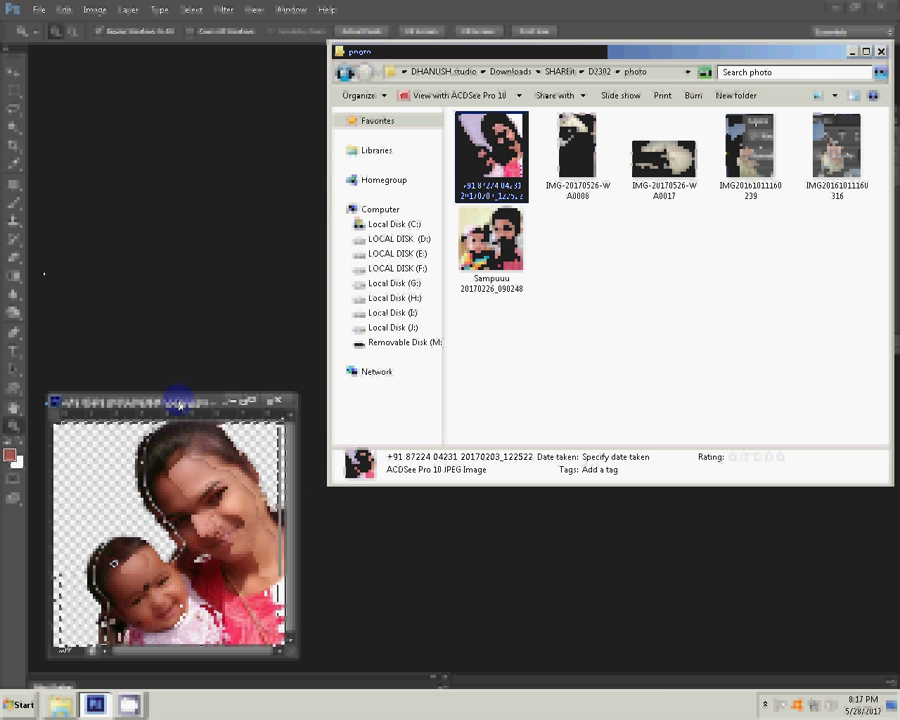
click(470, 265)
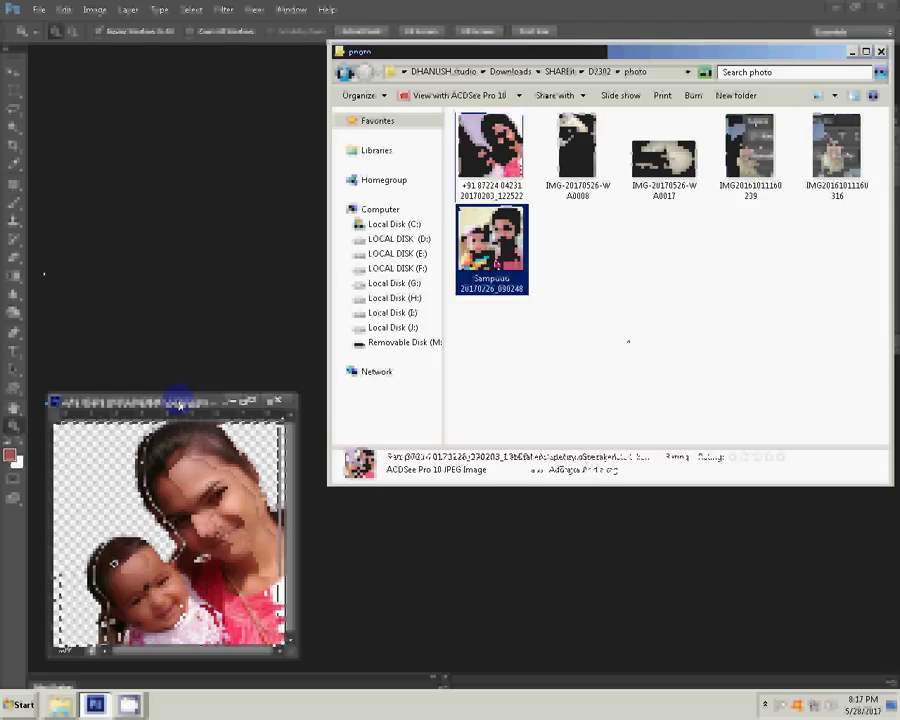
mouse_move(470, 265)
mouse_down()
mouse_move(225, 206)
mouse_move(297, 185)
mouse_up()
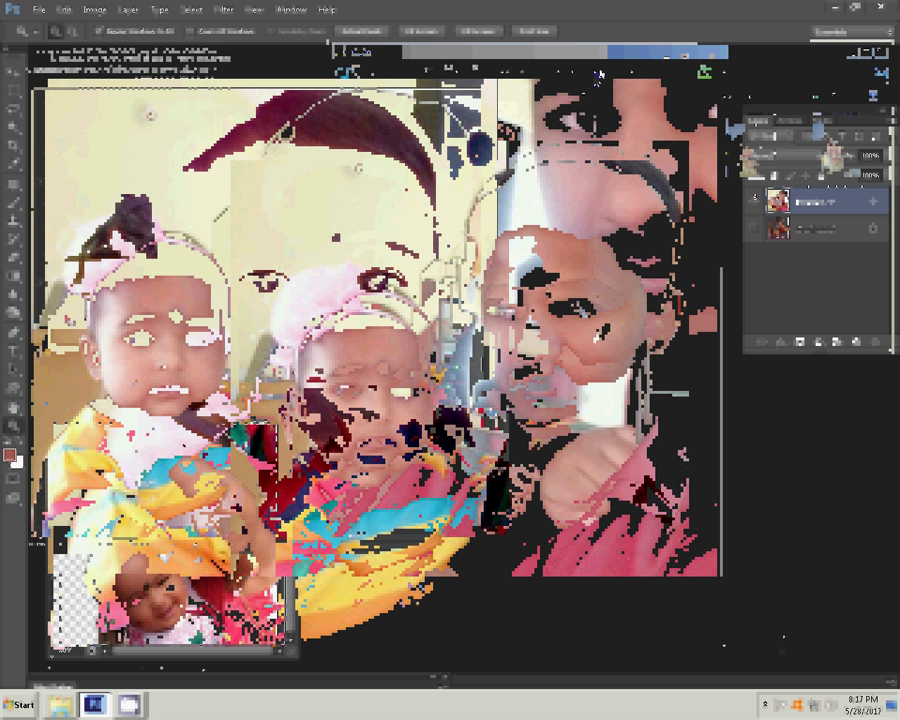
key(h)
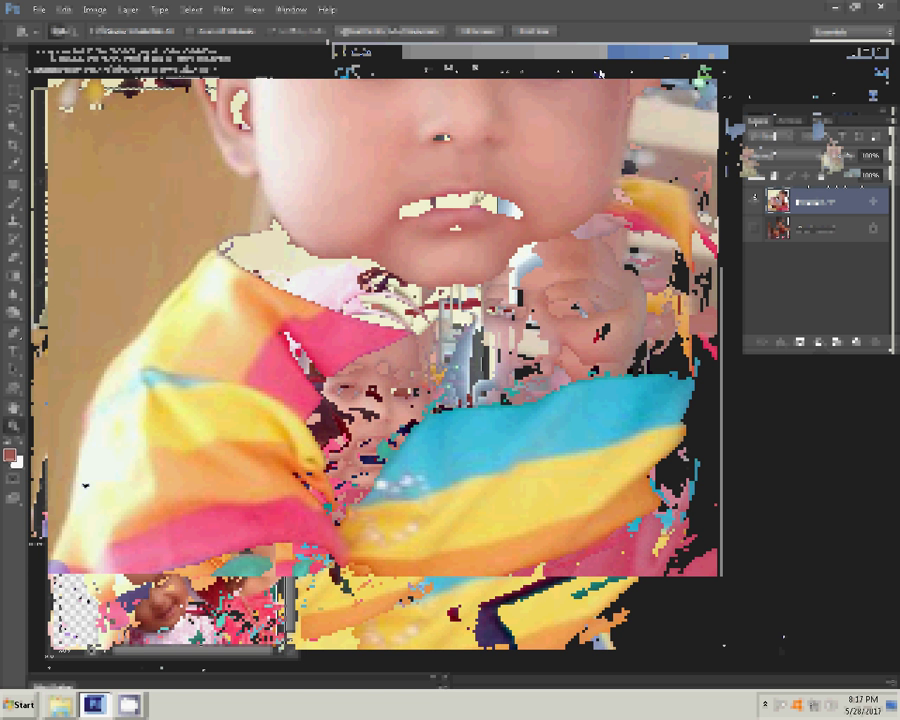
click(125, 346)
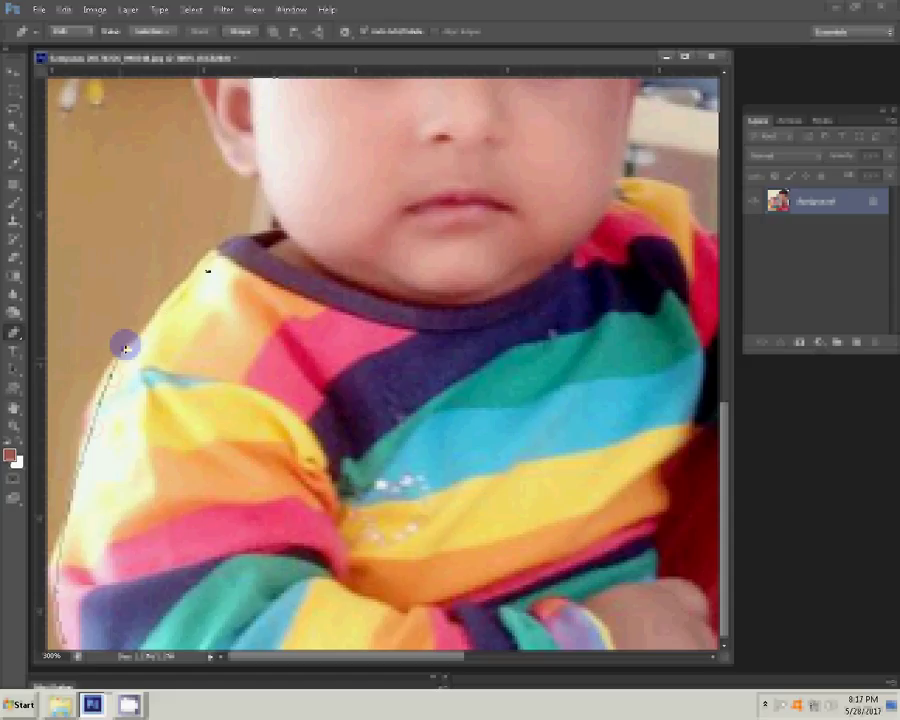
Trace the pen path along the baby's cheek and head, then the man's neck and shirt collar
click(279, 197)
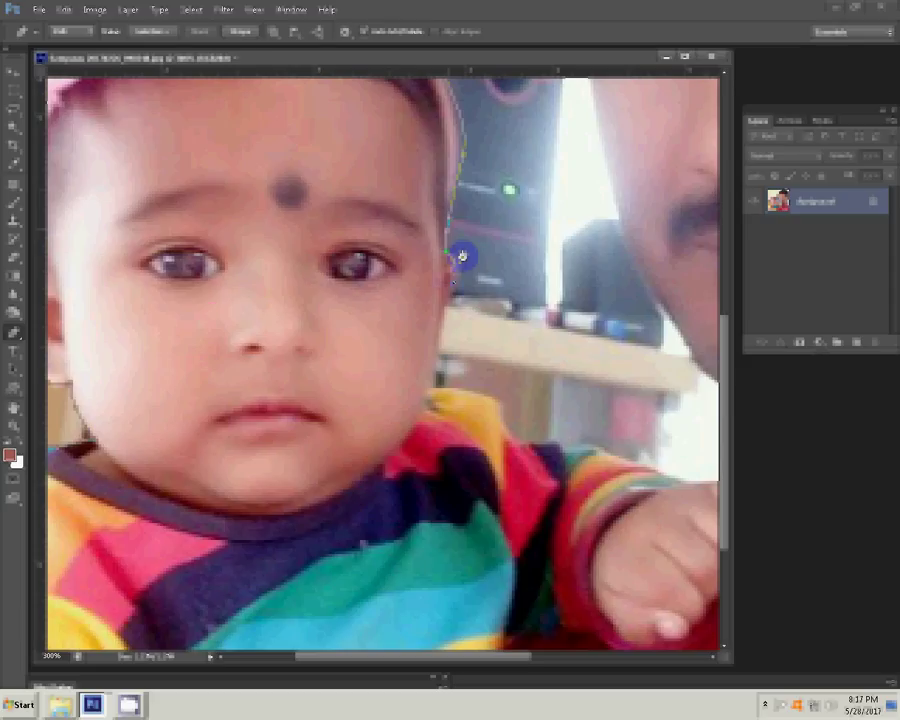
click(466, 401)
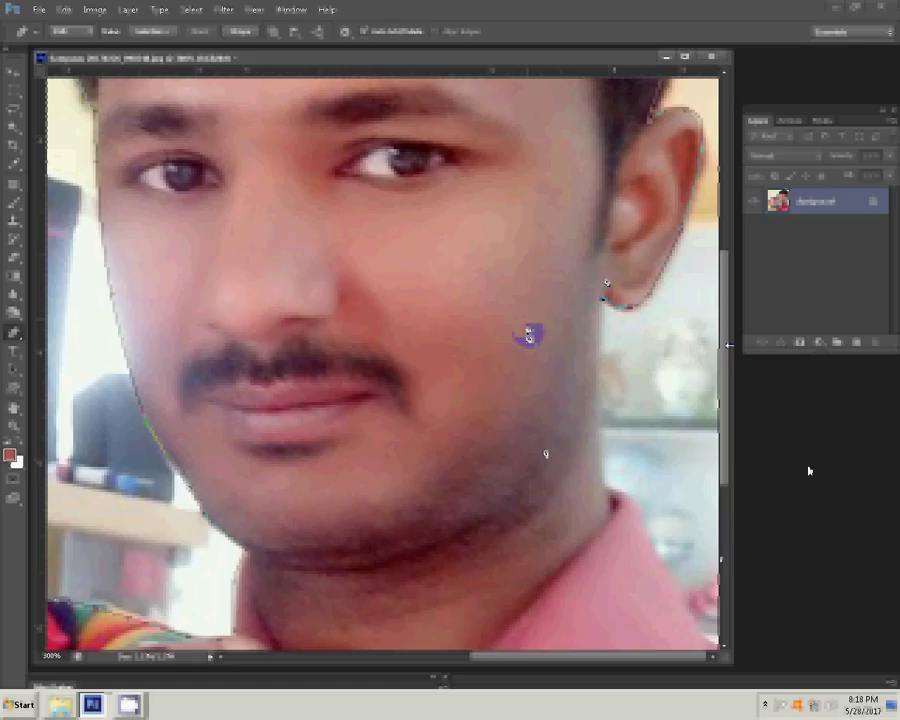
click(597, 410)
click(610, 493)
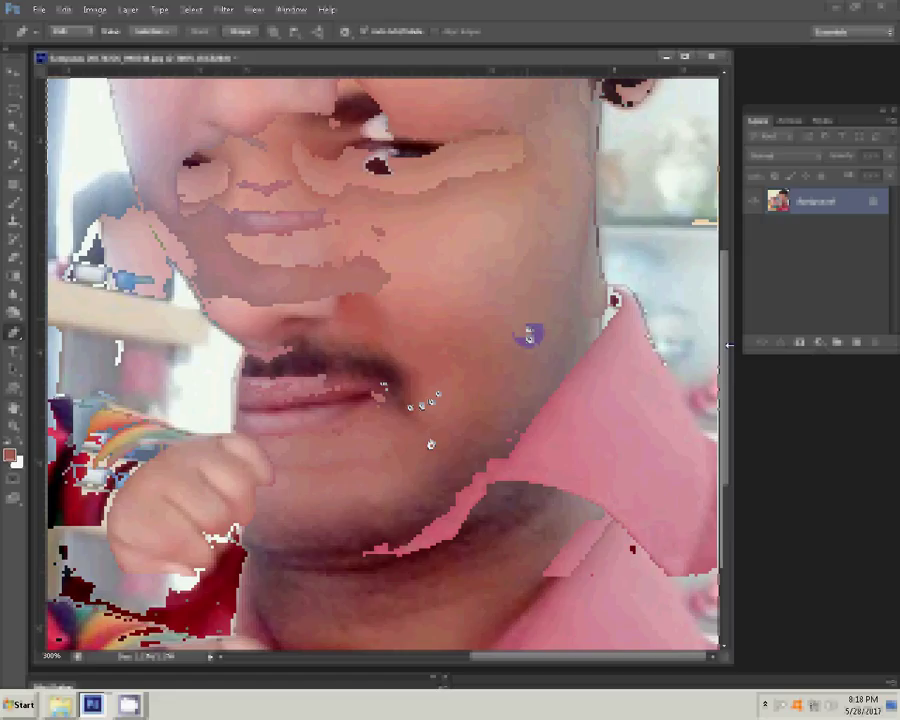
click(637, 357)
click(549, 413)
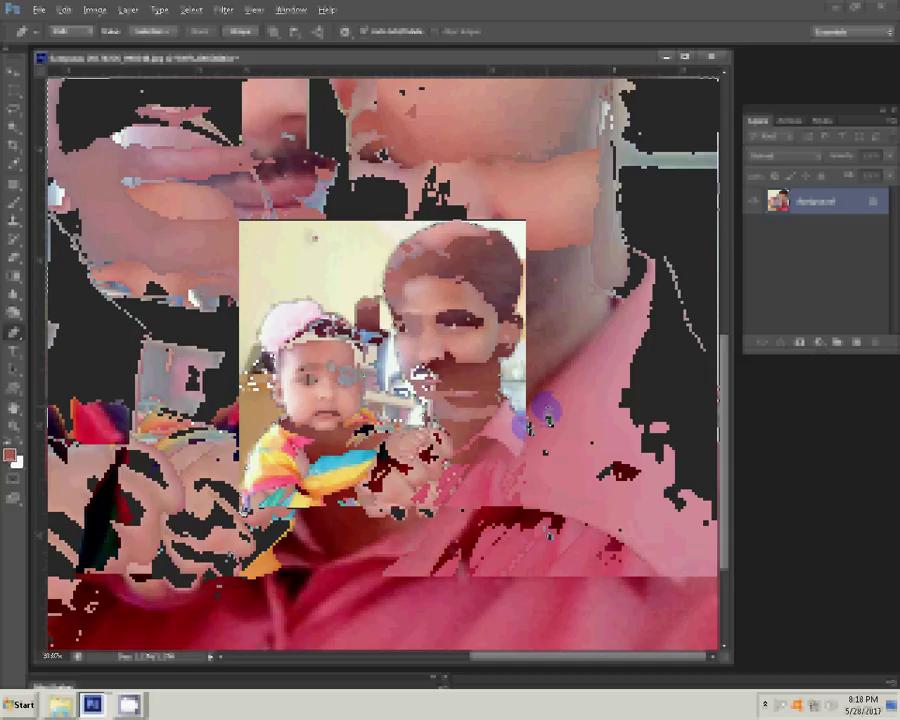
Make a selection from the man-and-baby path and copy it to a new layer with Ctrl+J
right_click(348, 330)
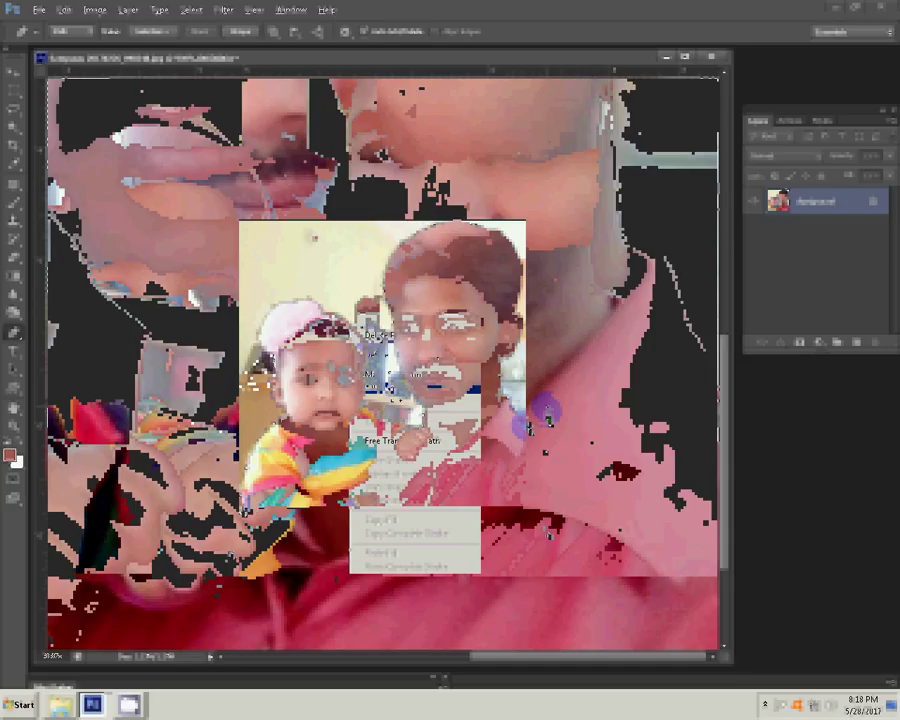
click(385, 425)
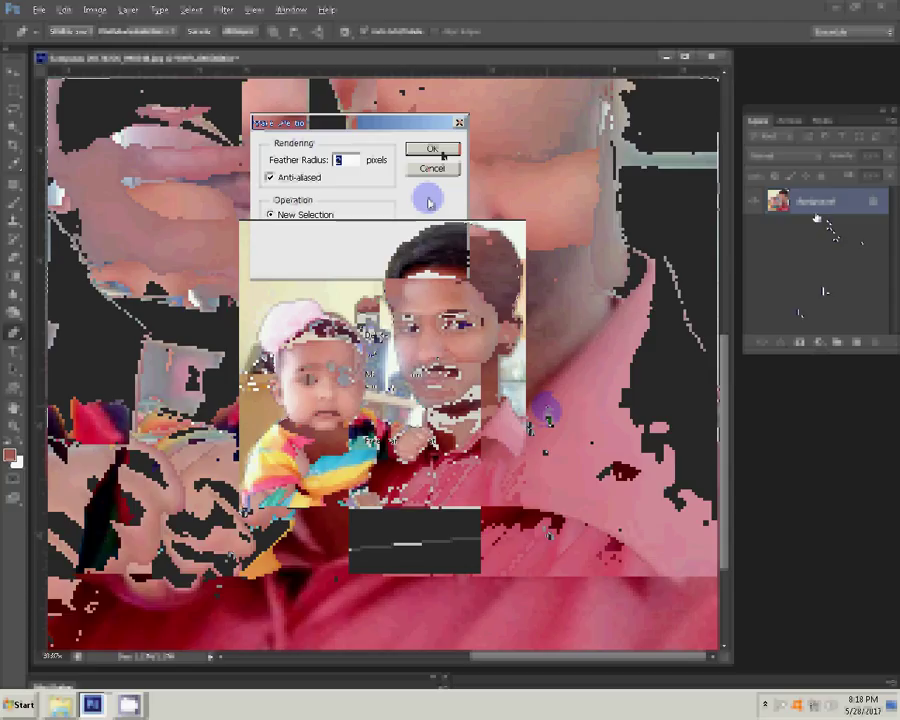
click(432, 149)
key(ctrl+j)
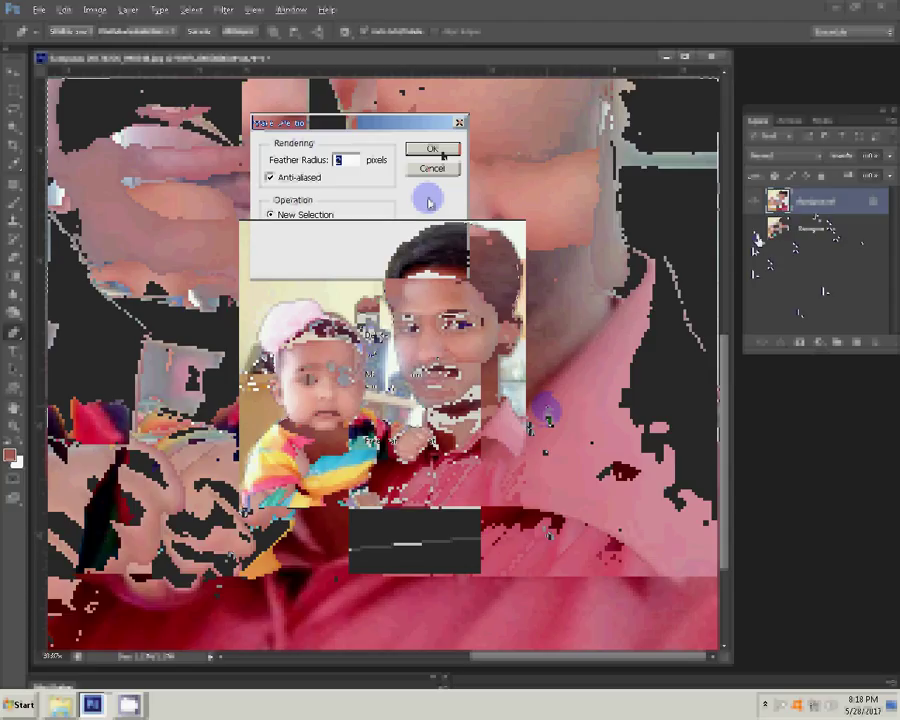
key(z)
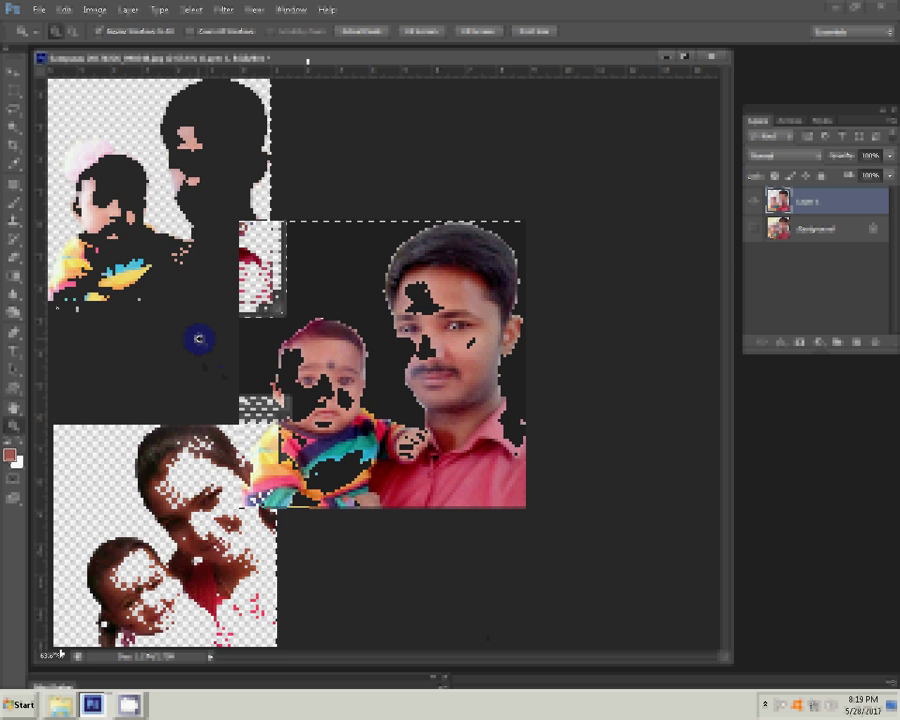
key(super)
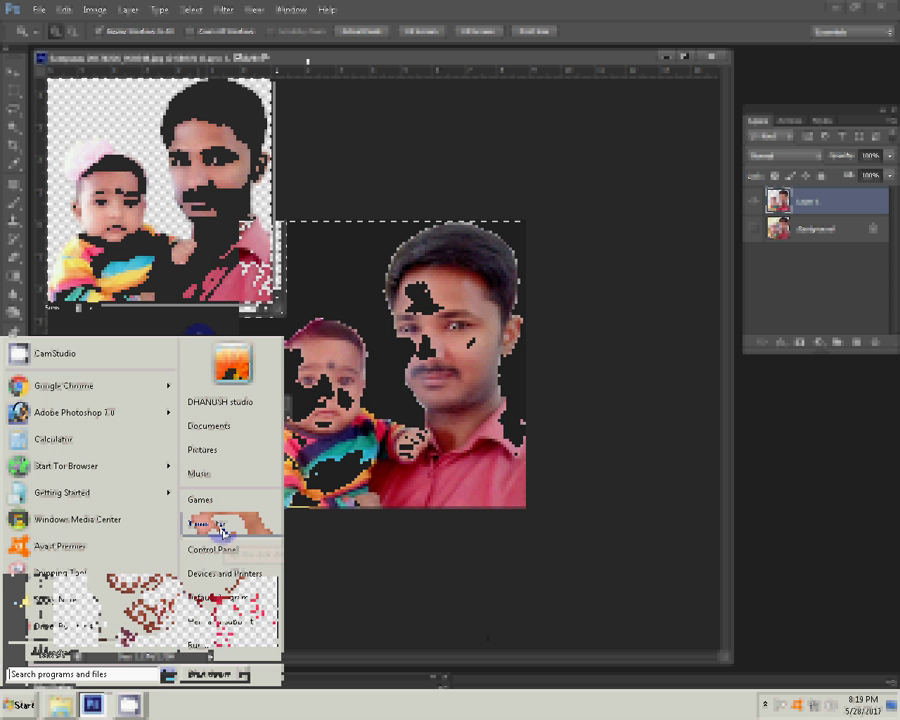
Open the scenery frame template from Local Disk (J:) > scenery images > 0 in Photoshop
click(222, 531)
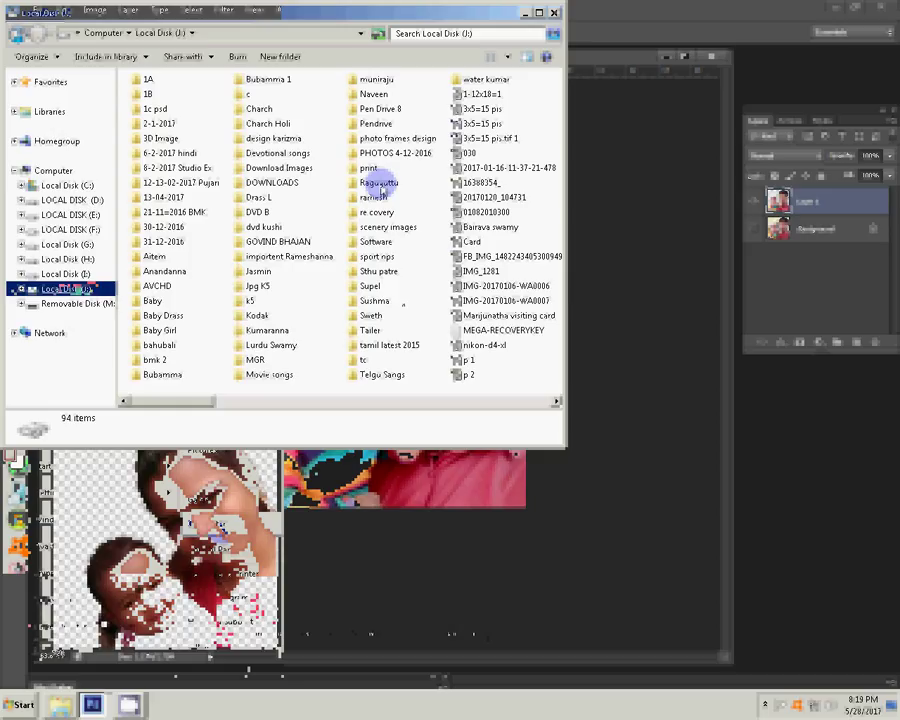
click(389, 229)
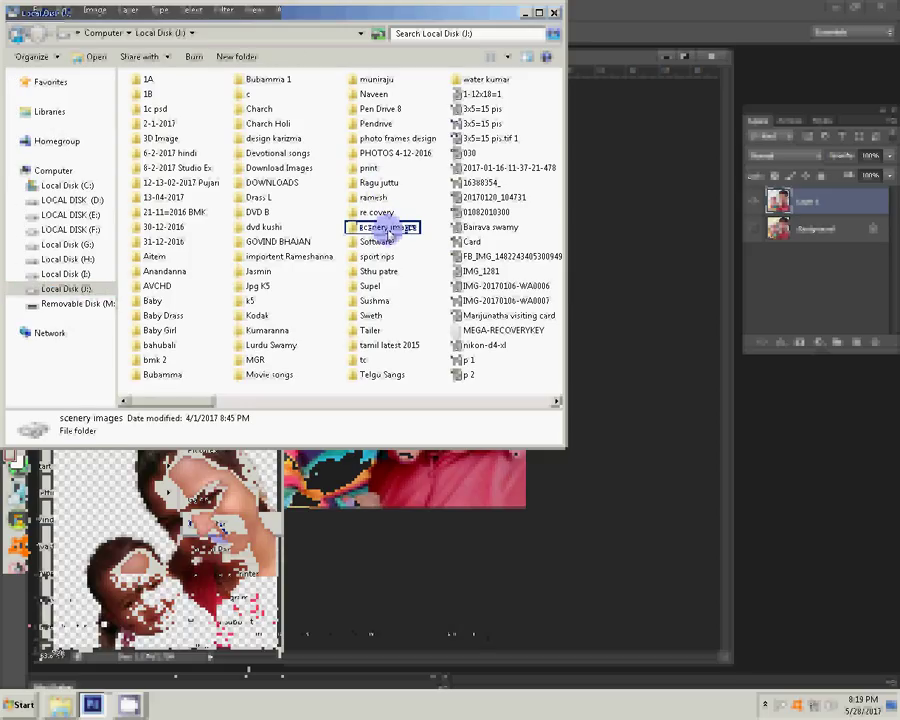
double_click(389, 229)
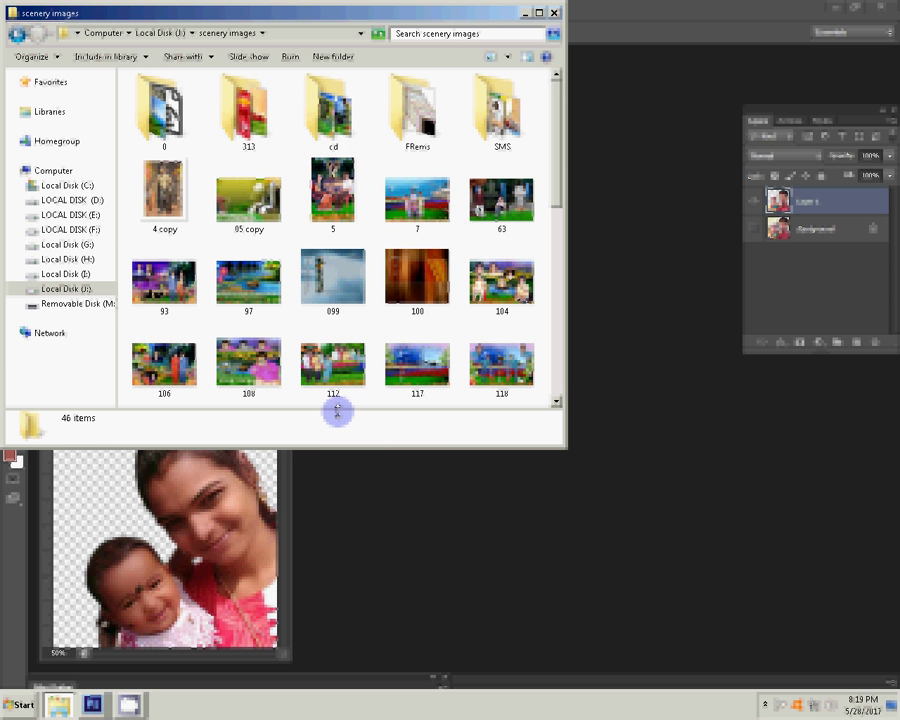
click(157, 118)
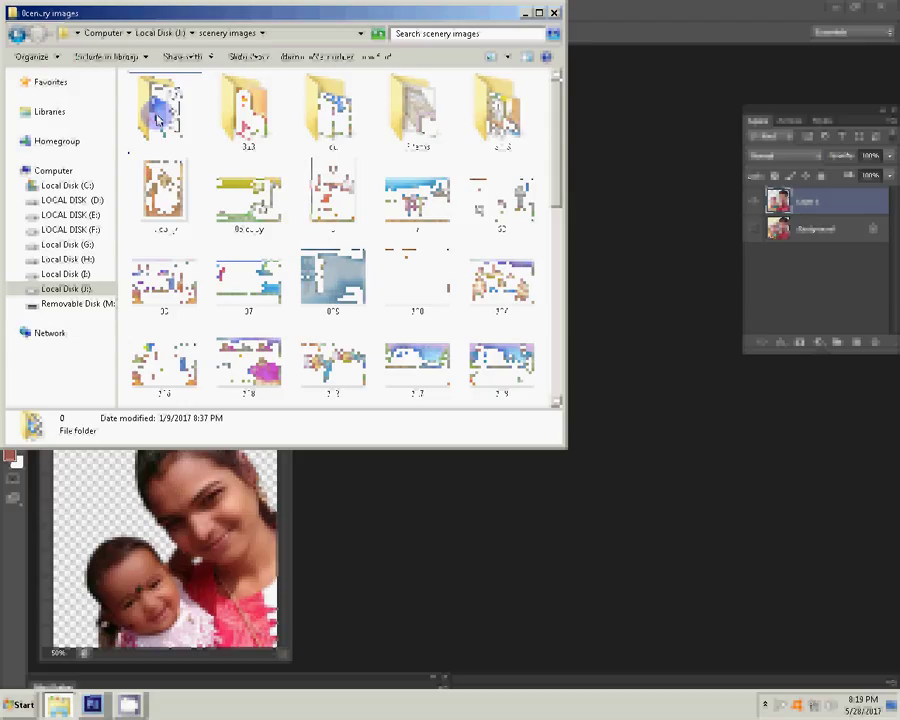
double_click(157, 118)
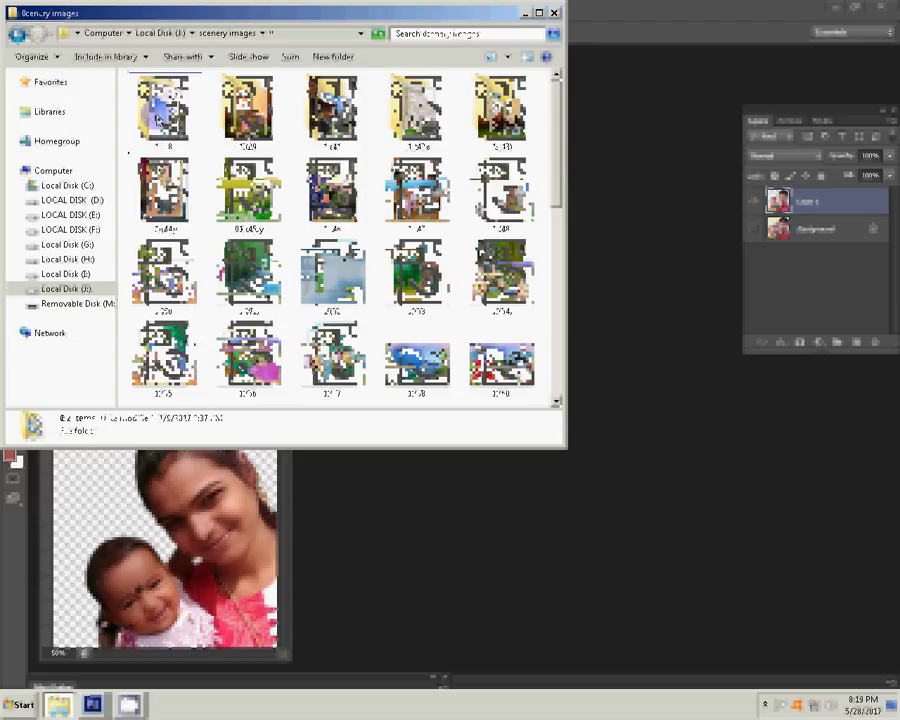
drag(417, 360, 686, 430)
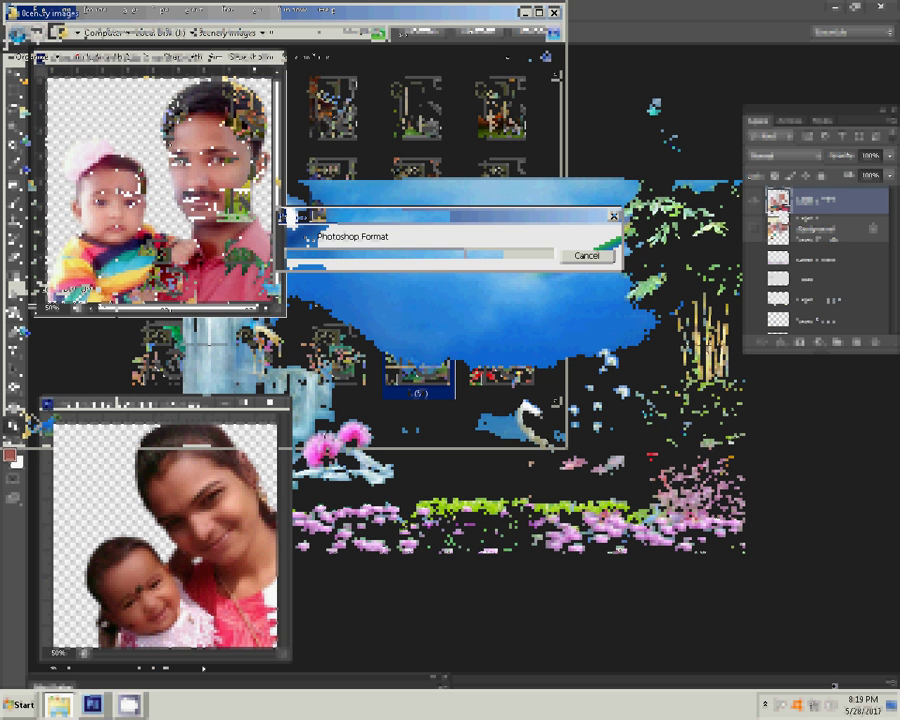
click(683, 60)
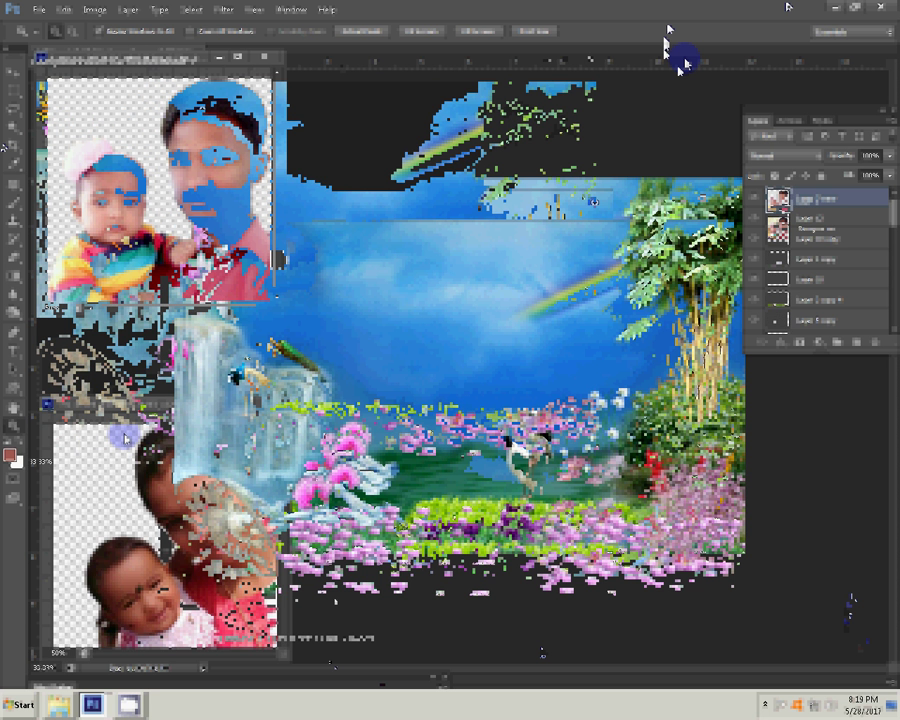
Scale the mother-and-baby cutout large into the scenery's lower-right corner, then fit the view
key(v)
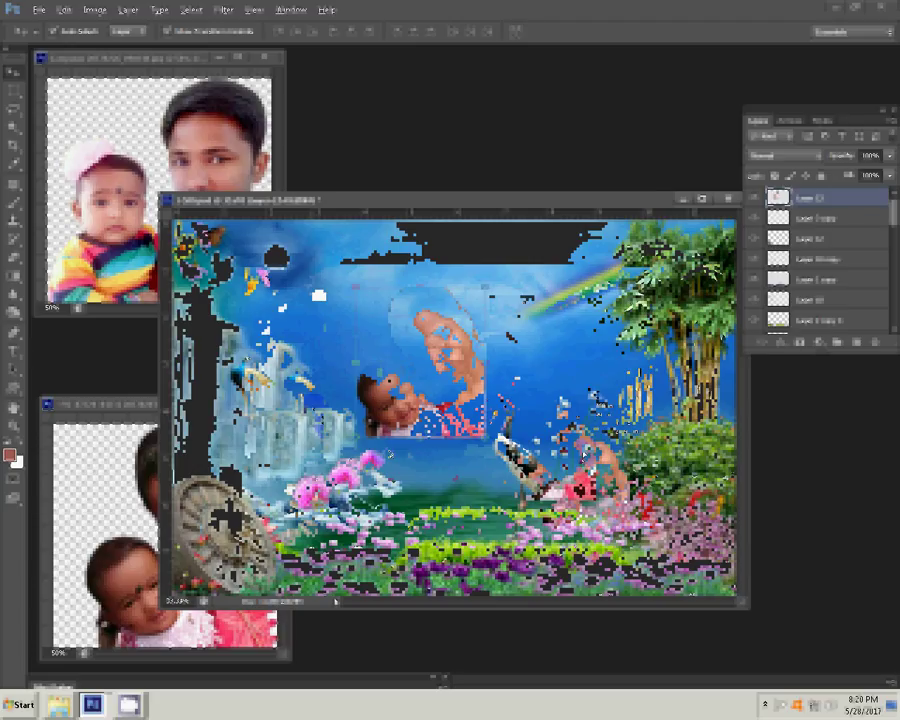
key(ctrl+t)
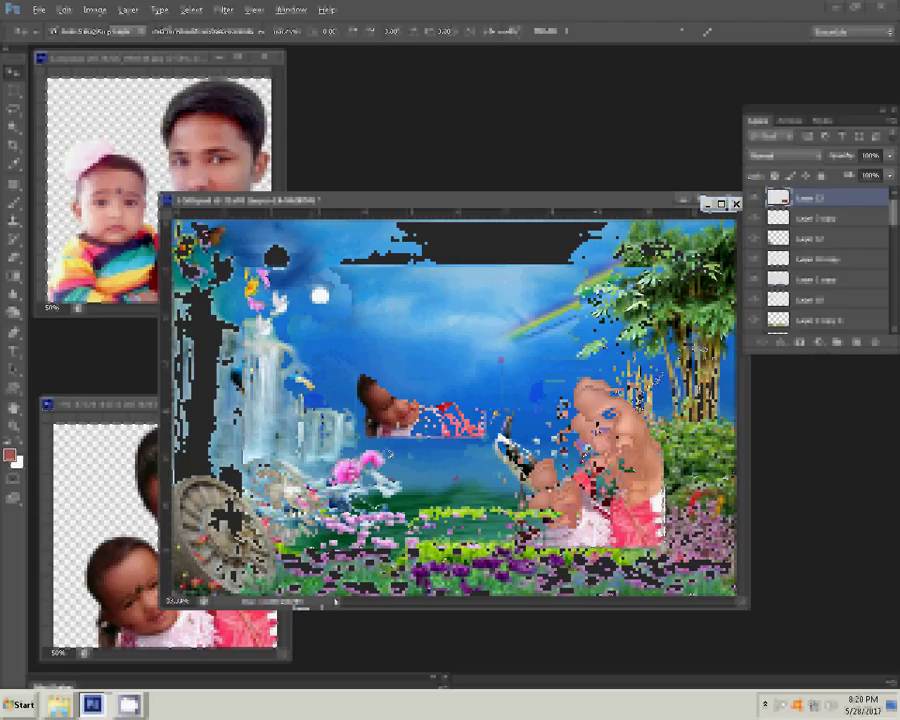
click(531, 389)
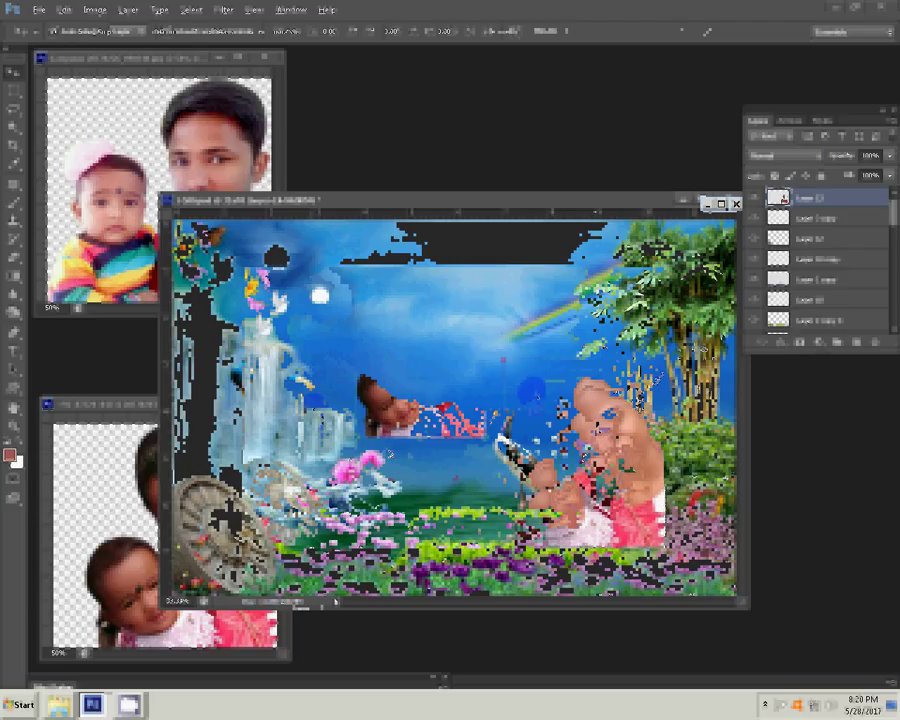
click(529, 383)
key(v)
key(ctrl+minus)
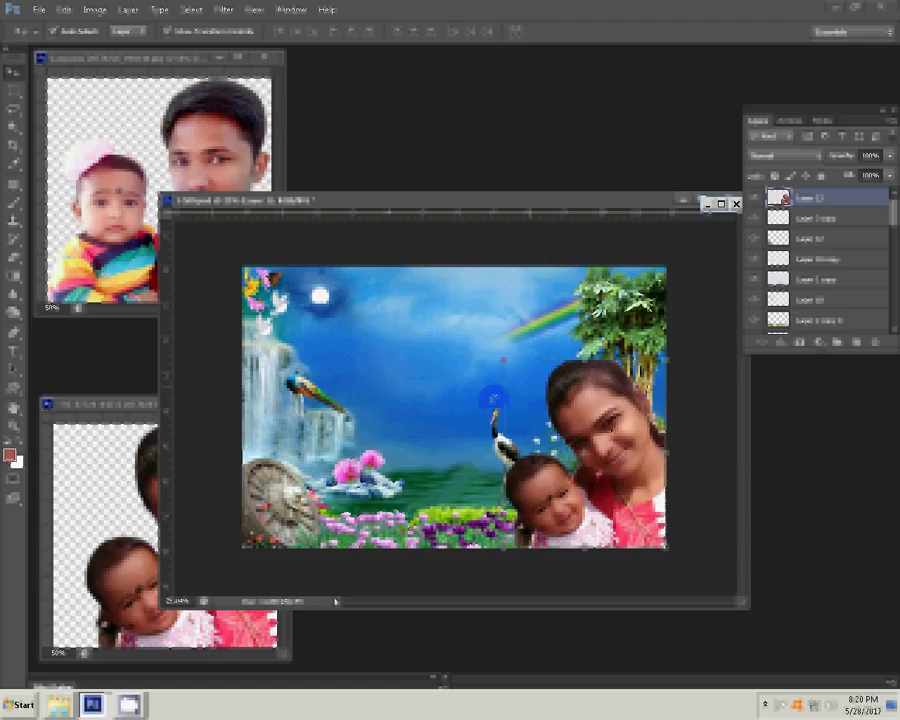
Bring the man-and-baby cutout into the scenery, soft-erase its bottom edge, and enlarge it across the top centre
mouse_move(492, 398)
mouse_down()
mouse_move(236, 192)
mouse_move(468, 315)
mouse_up()
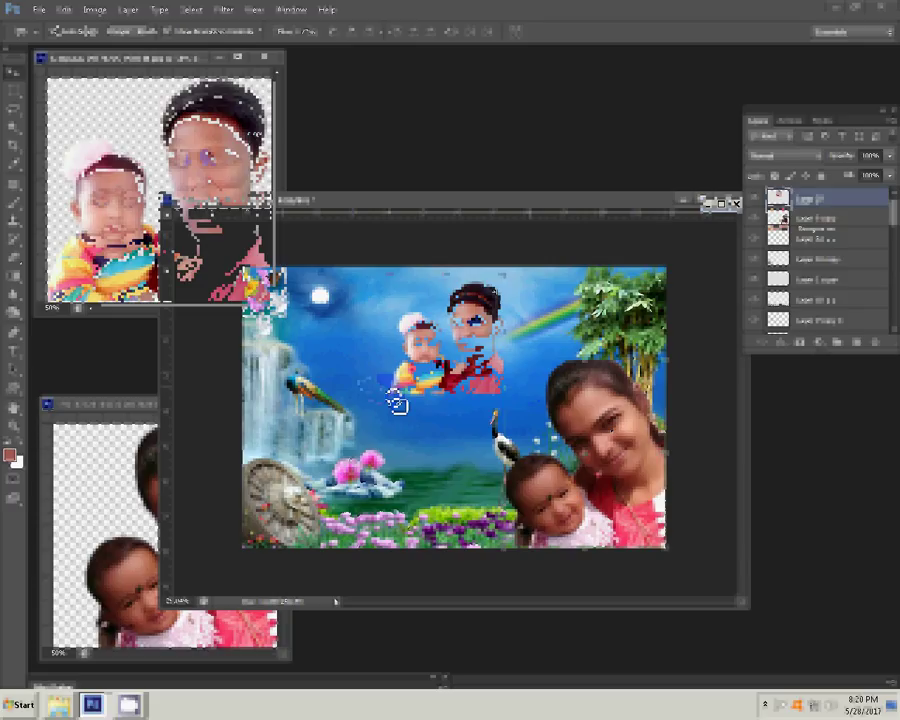
key(b)
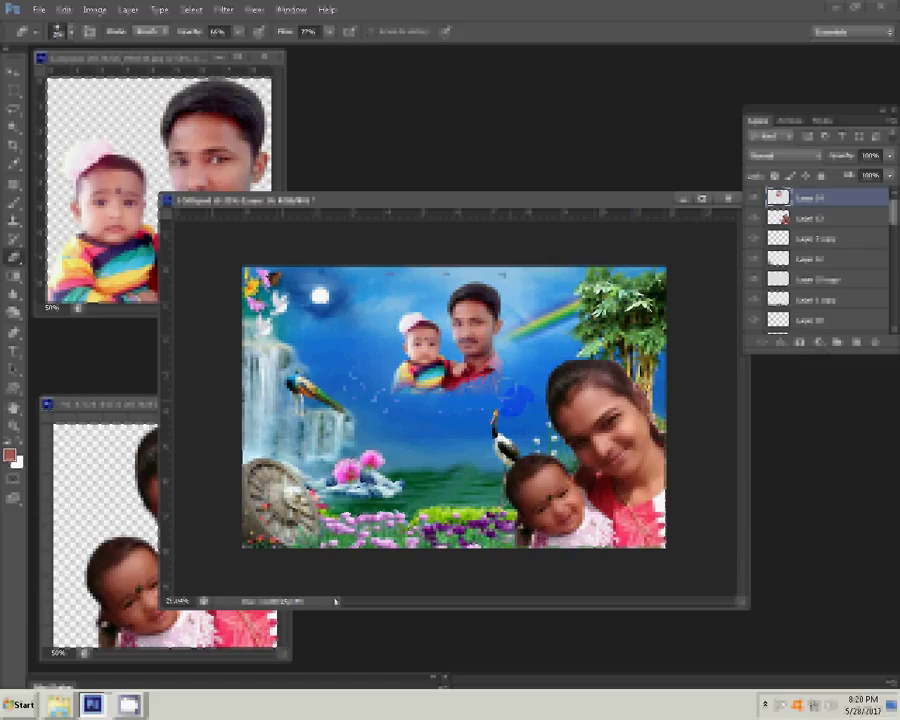
drag(435, 385, 390, 382)
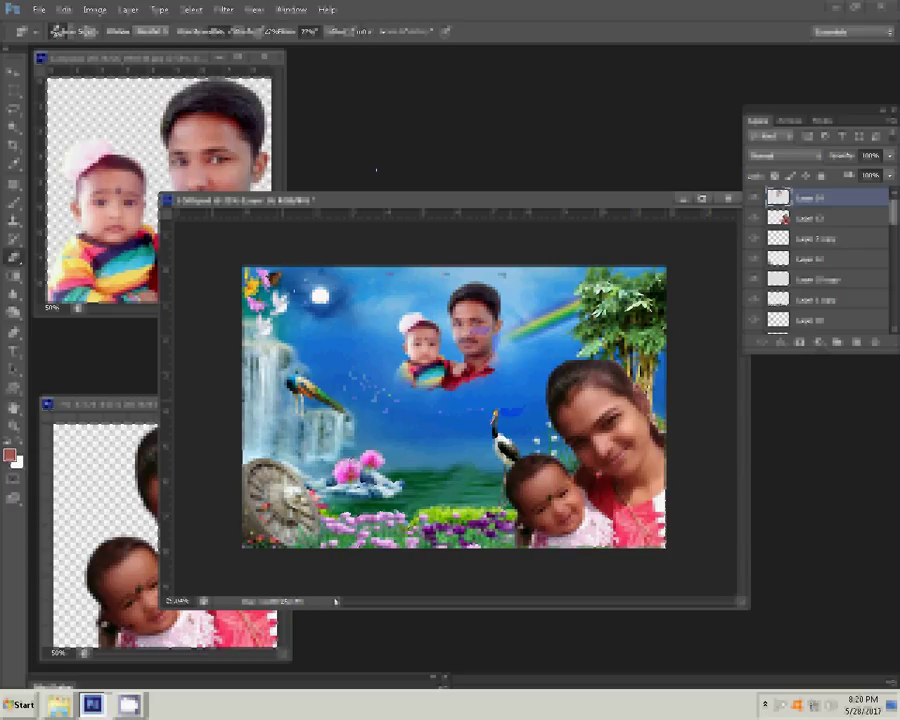
drag(482, 326, 475, 318)
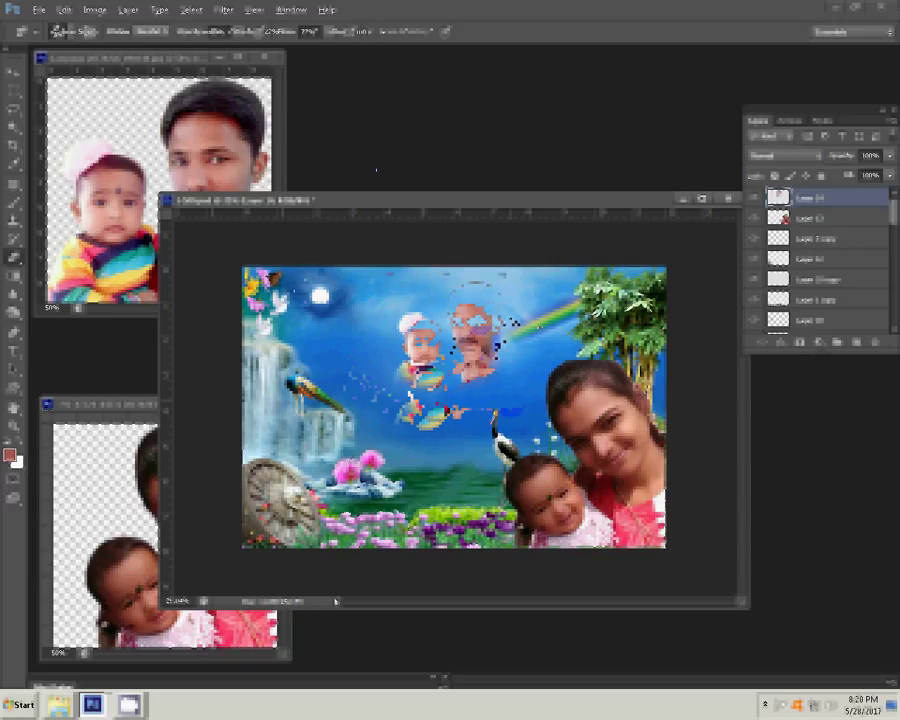
key(ctrl+t)
mouse_move(540, 300)
mouse_down()
mouse_move(590, 248)
mouse_move(612, 262)
mouse_up()
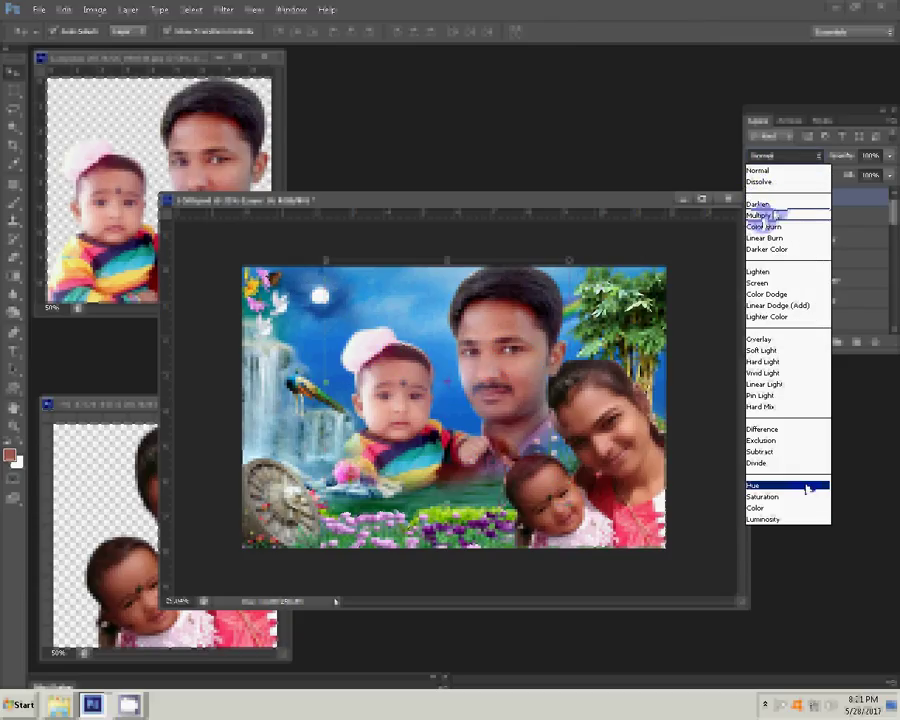
Set the man-and-baby cutout to Luminosity blend mode and rotate it slightly clockwise
click(768, 520)
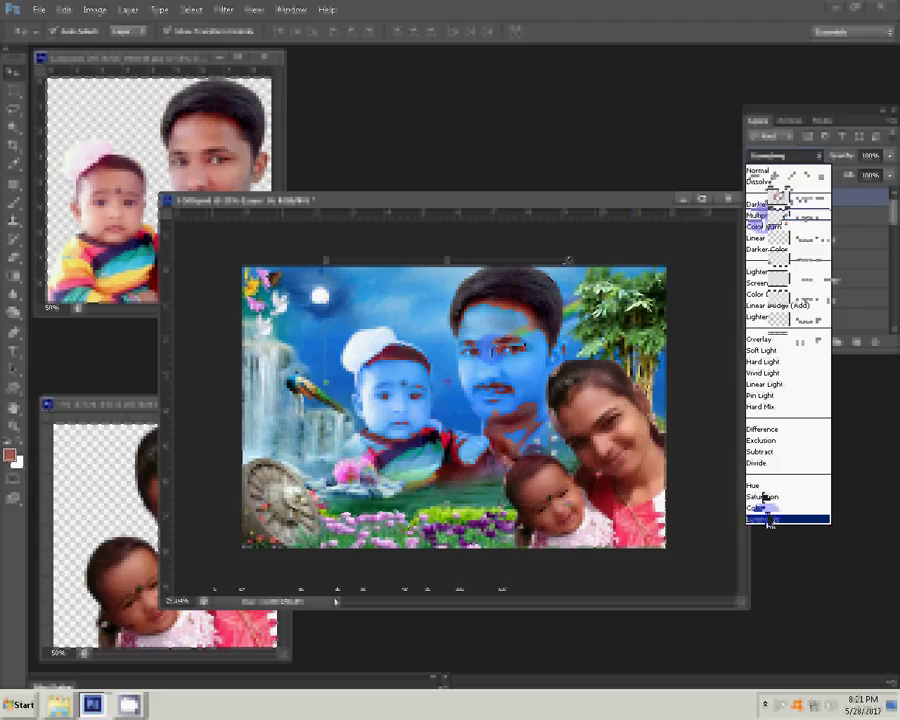
key(ctrl+t)
drag(563, 266, 563, 267)
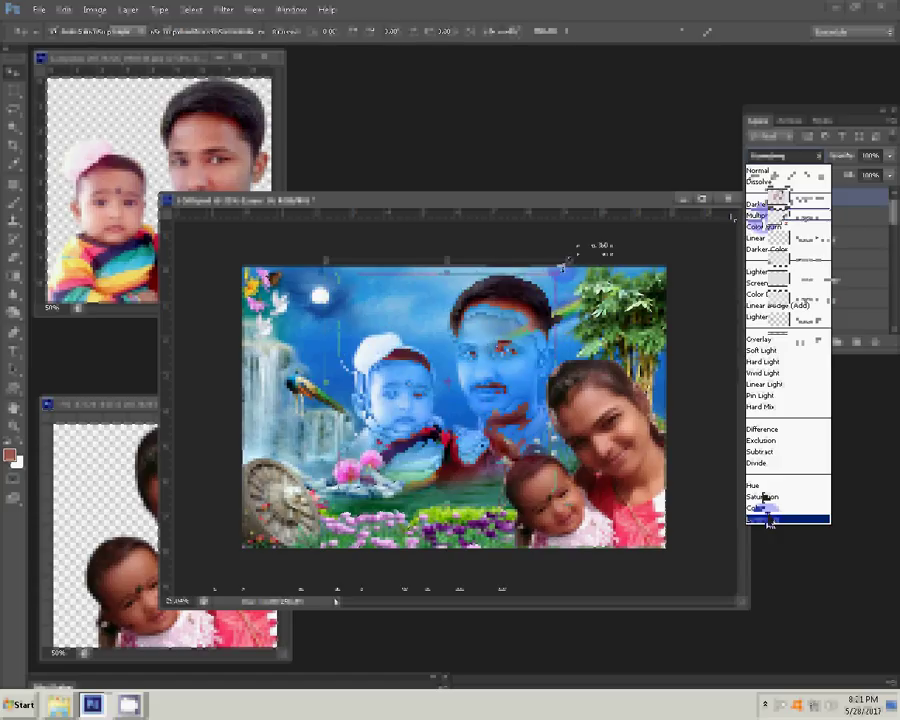
drag(563, 266, 575, 285)
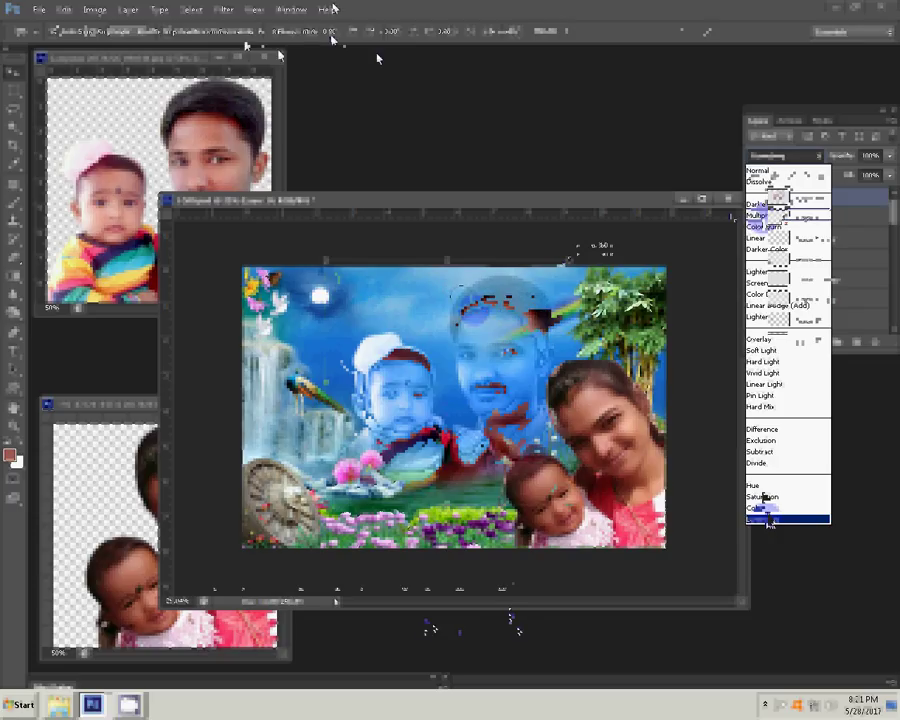
key(Return)
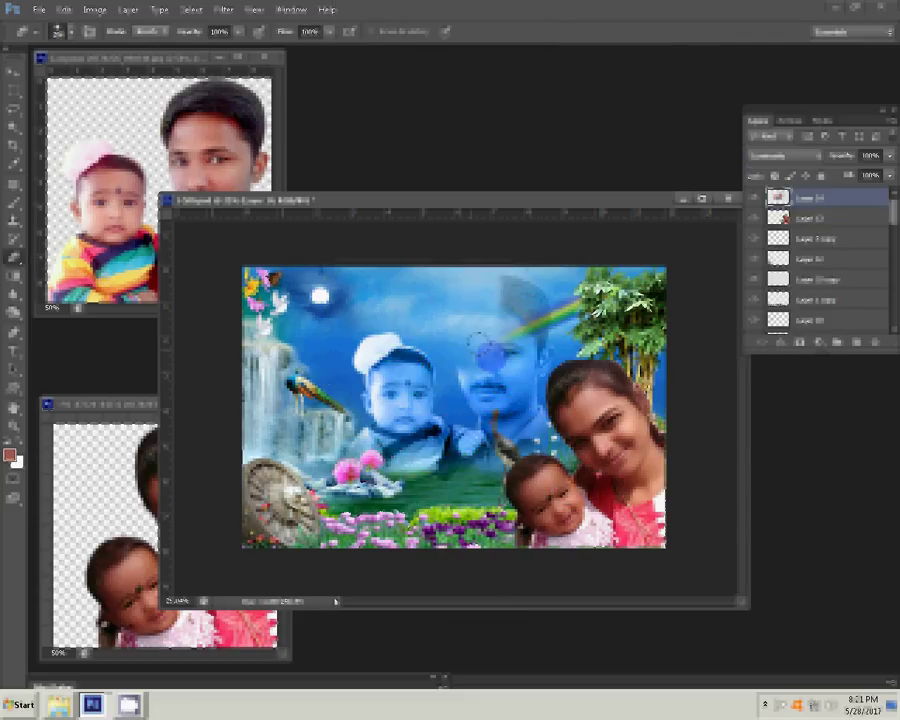
Erase the man's head and the leftover blue blob, then enlarge the baby picture in the sky
mouse_move(486, 340)
mouse_down()
mouse_move(542, 274)
mouse_move(479, 373)
mouse_up()
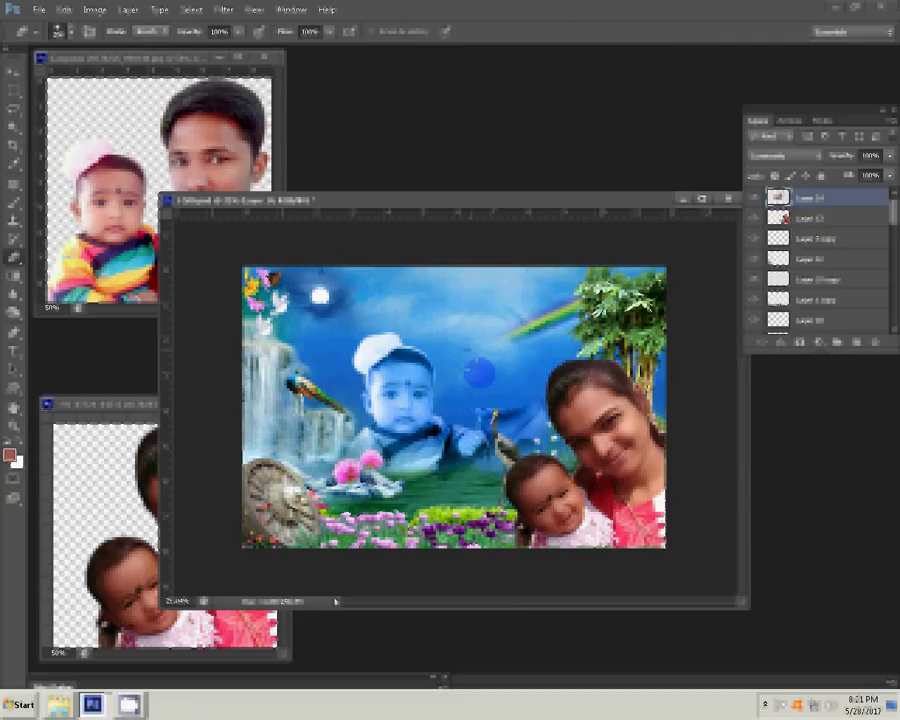
click(480, 372)
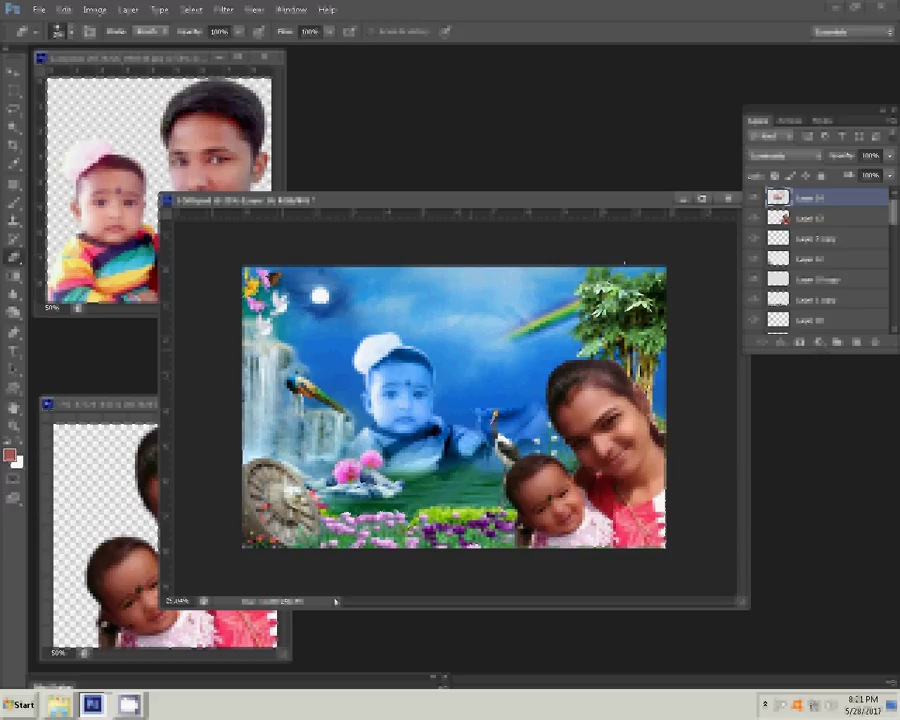
drag(395, 395, 445, 363)
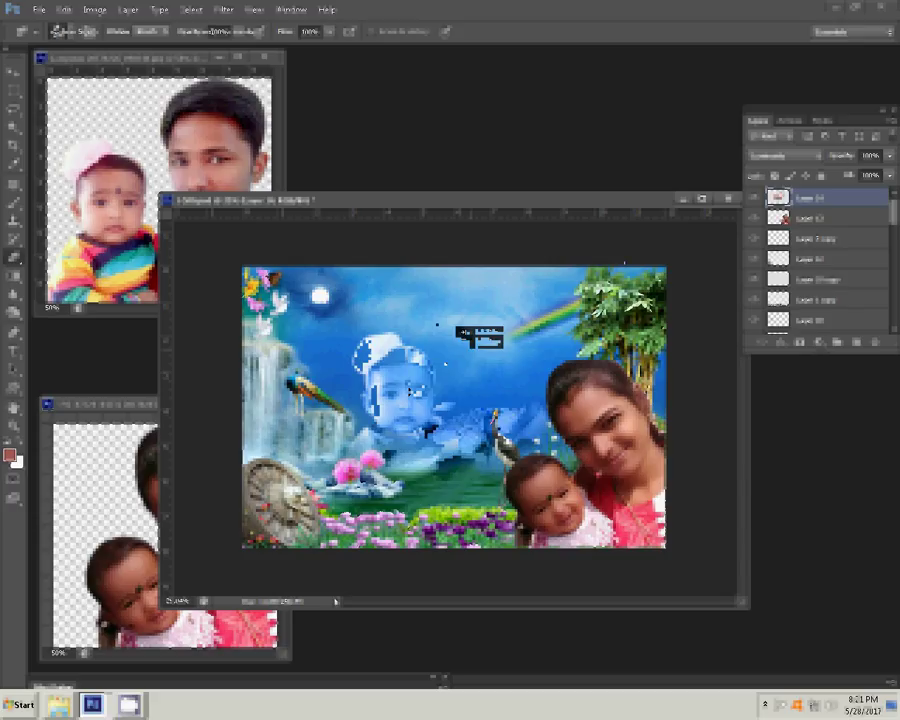
key(ctrl+z)
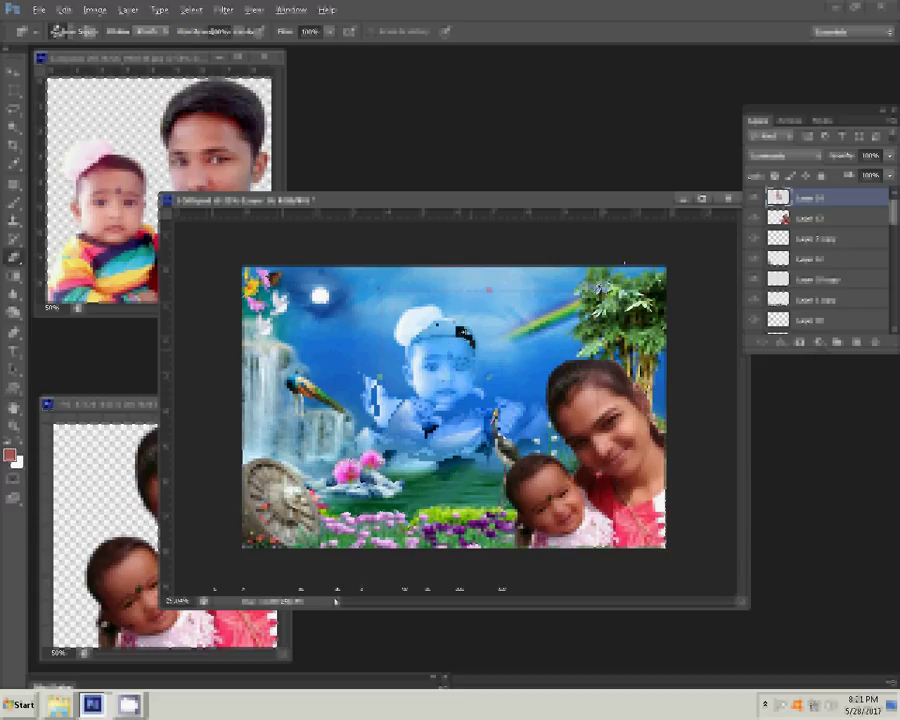
key(ctrl+t)
mouse_move(489, 289)
mouse_down()
mouse_move(501, 295)
mouse_move(434, 350)
mouse_up()
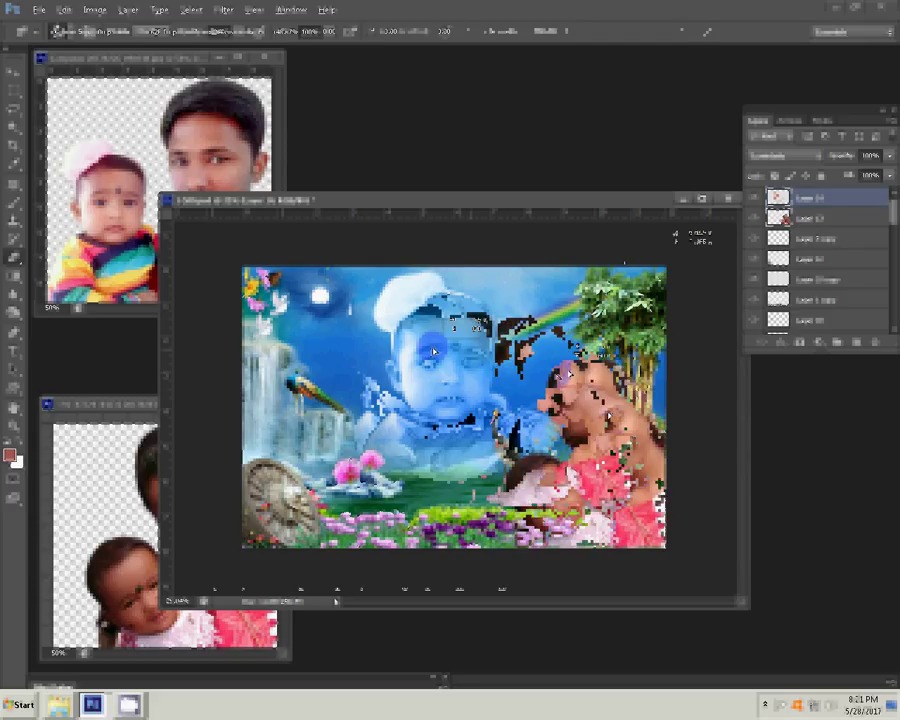
Move the sky baby further left and tilt the mother-with-baby cutout counter-clockwise
key(v)
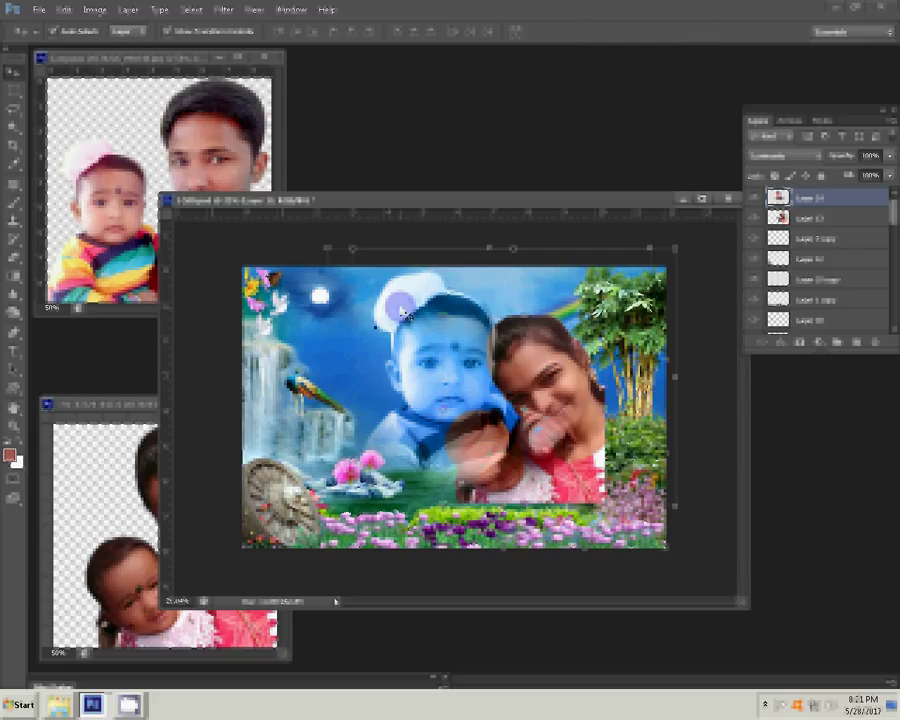
drag(400, 308, 286, 308)
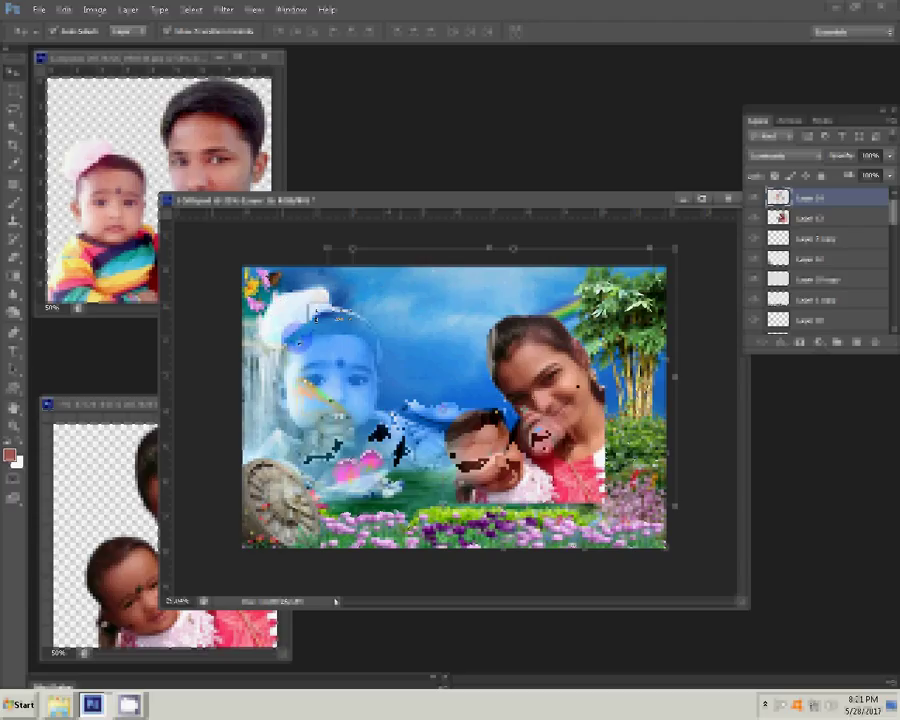
key(ctrl+t)
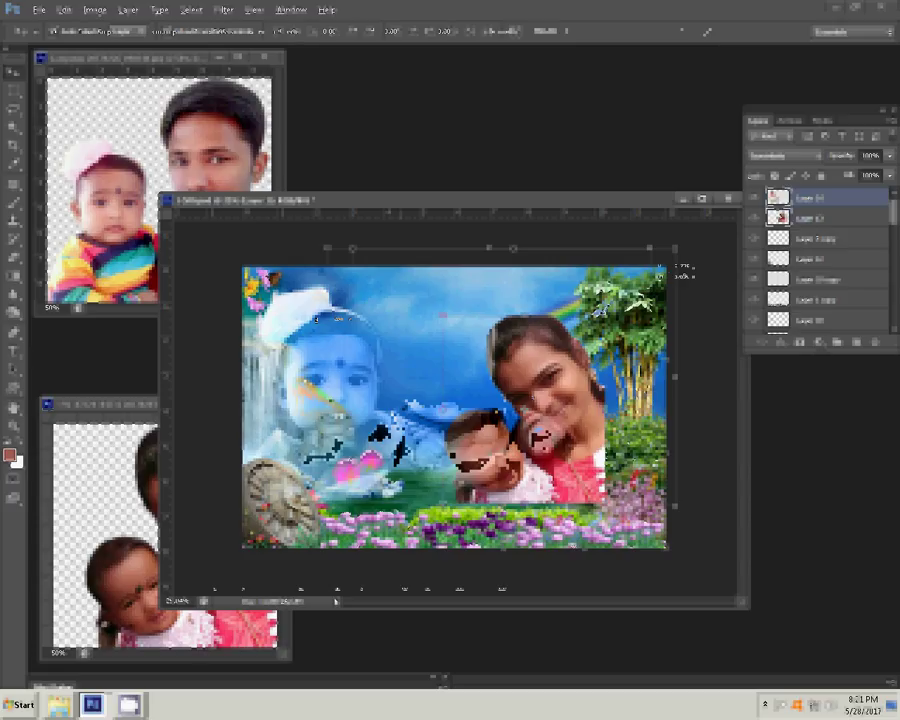
drag(680, 268, 689, 264)
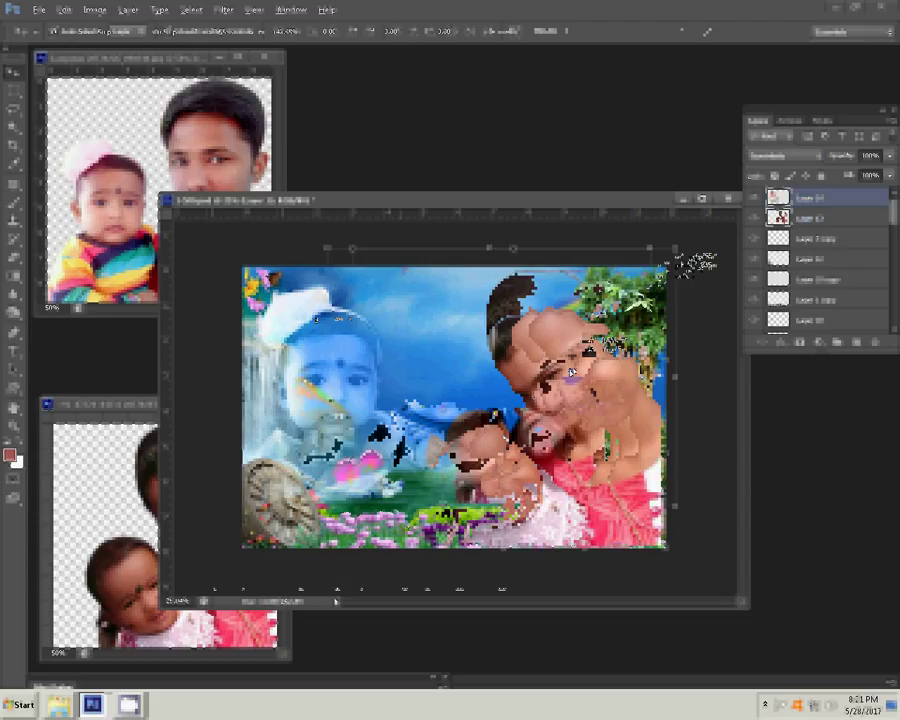
key(Return)
click(652, 248)
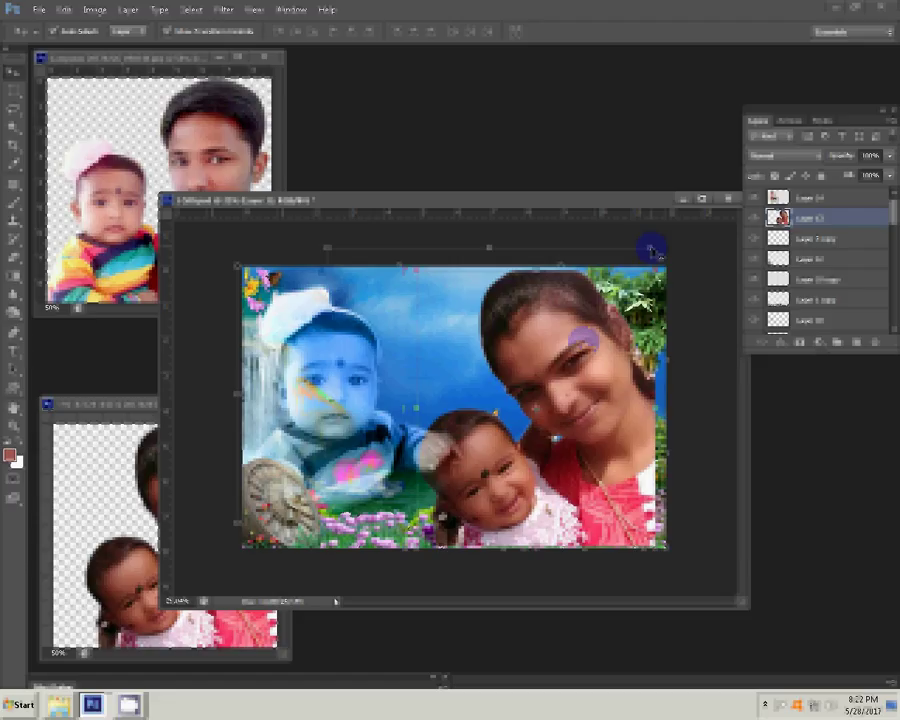
Enlarge the mother-with-baby cutout so it reaches the frame's right edge
key(ctrl+t)
drag(652, 248, 652, 248)
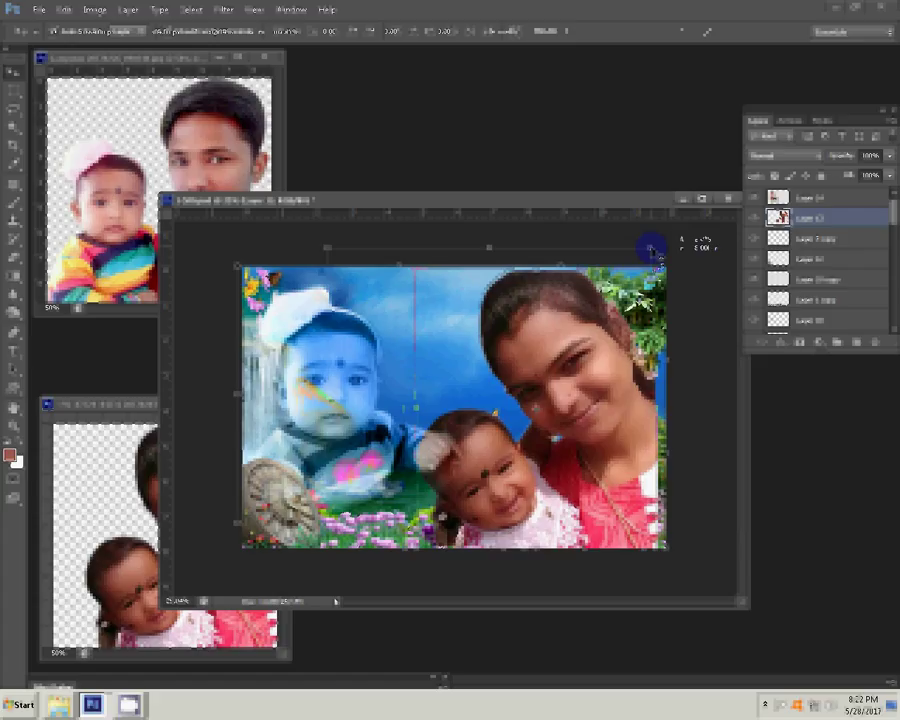
drag(652, 248, 652, 248)
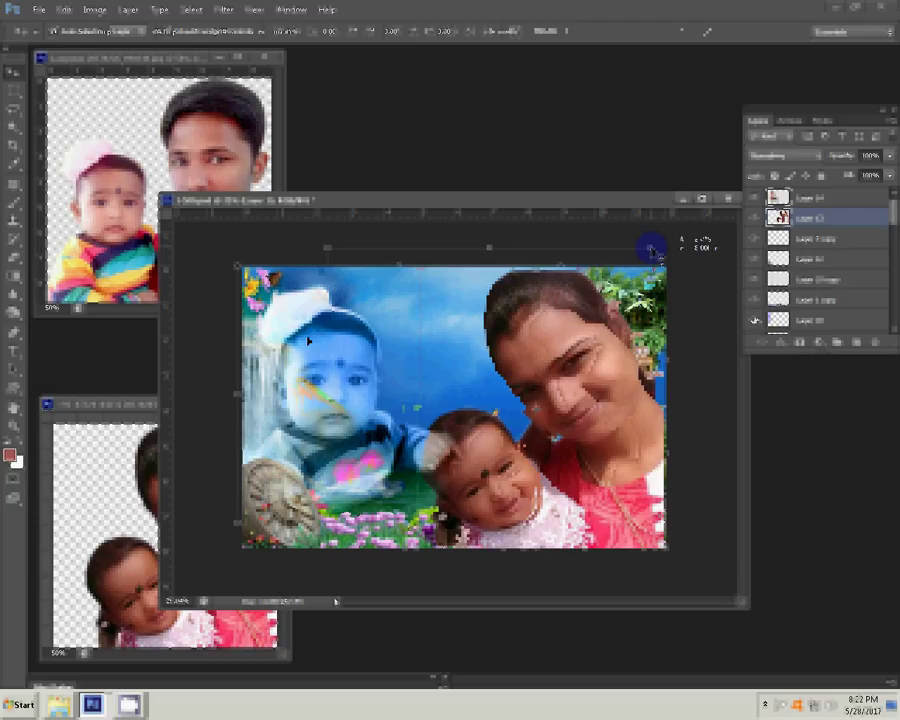
right_click(834, 202)
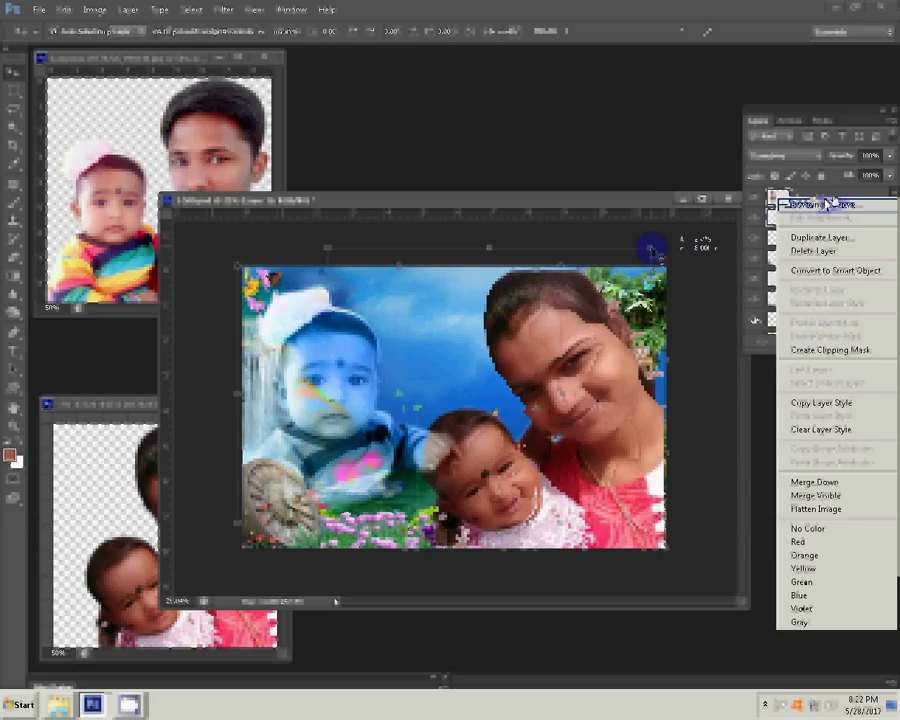
Switch the mother-with-baby layer's blending mode to Normal in the Layers panel
click(787, 157)
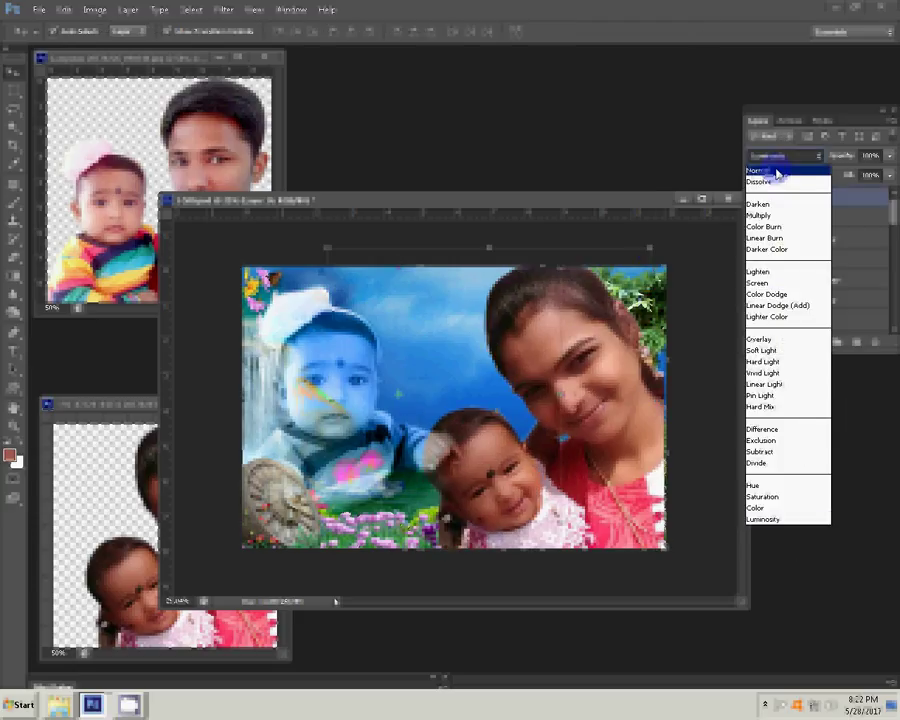
click(780, 171)
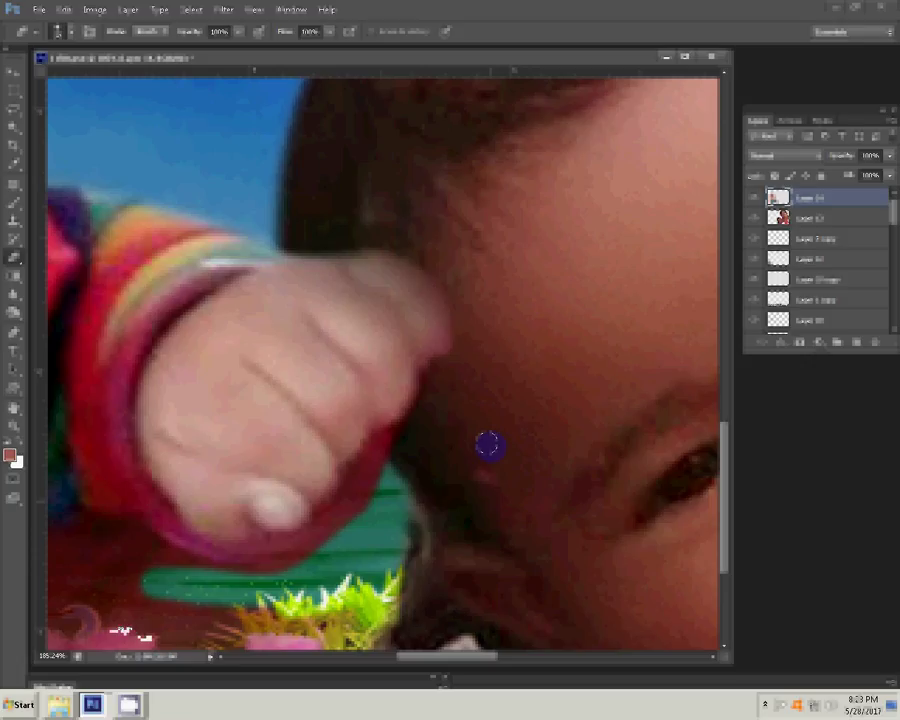
Fit the view on screen and drag the man-and-baby cutout into the composite's sky
key(z)
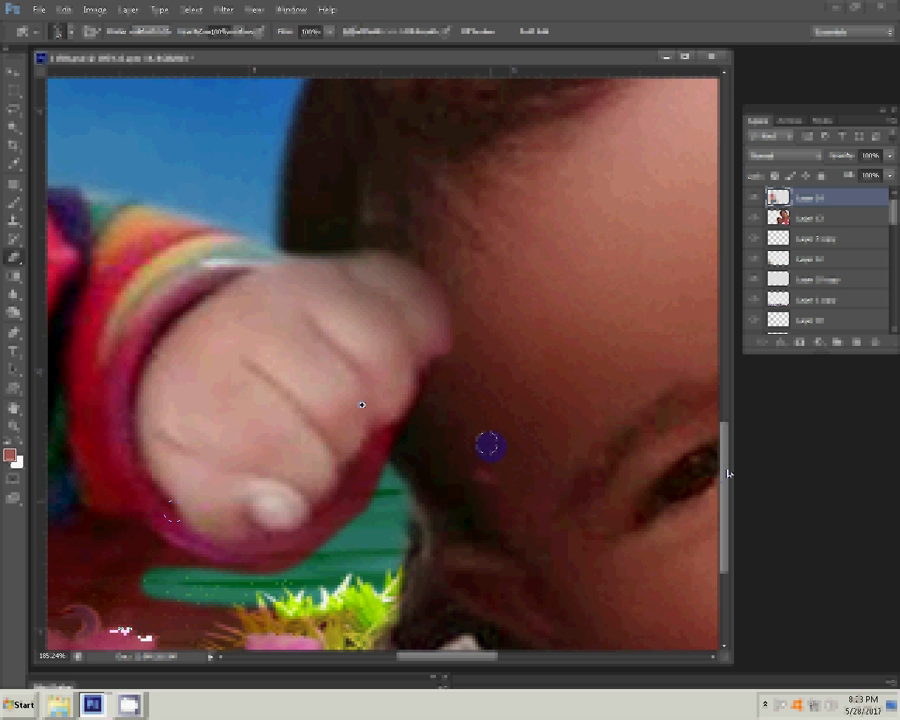
right_click(362, 383)
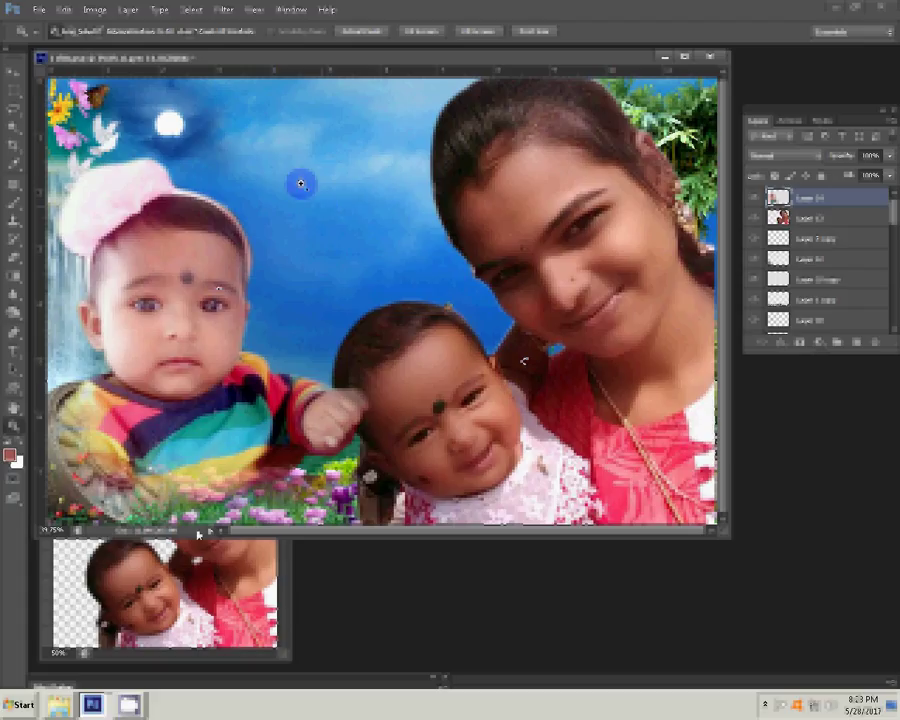
drag(199, 535, 228, 406)
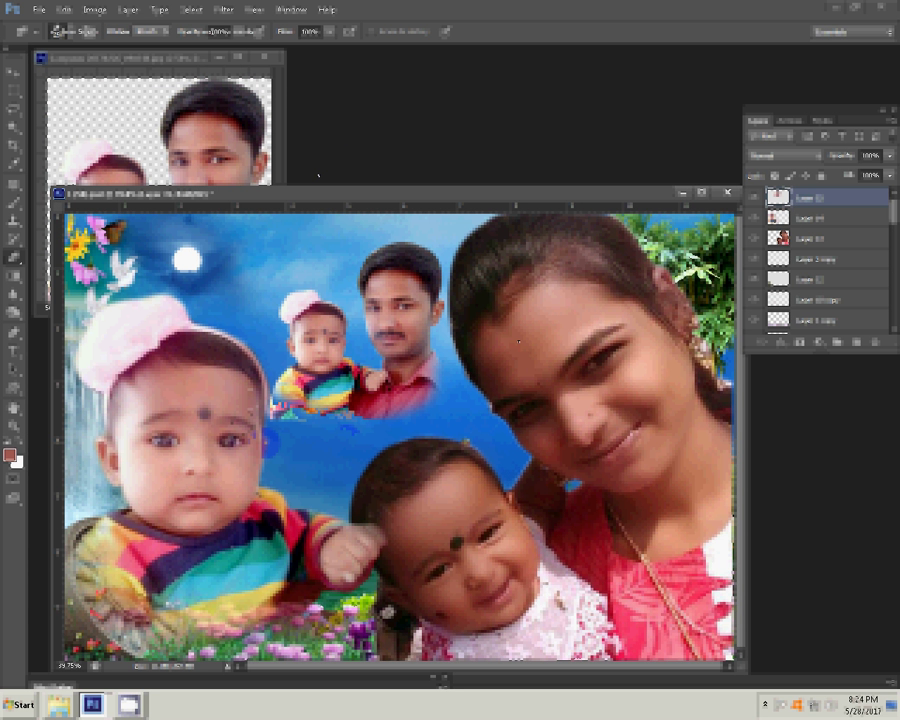
Set the sky figures to Luminosity blending and apply Color Balance +4, 0, −100
click(573, 322)
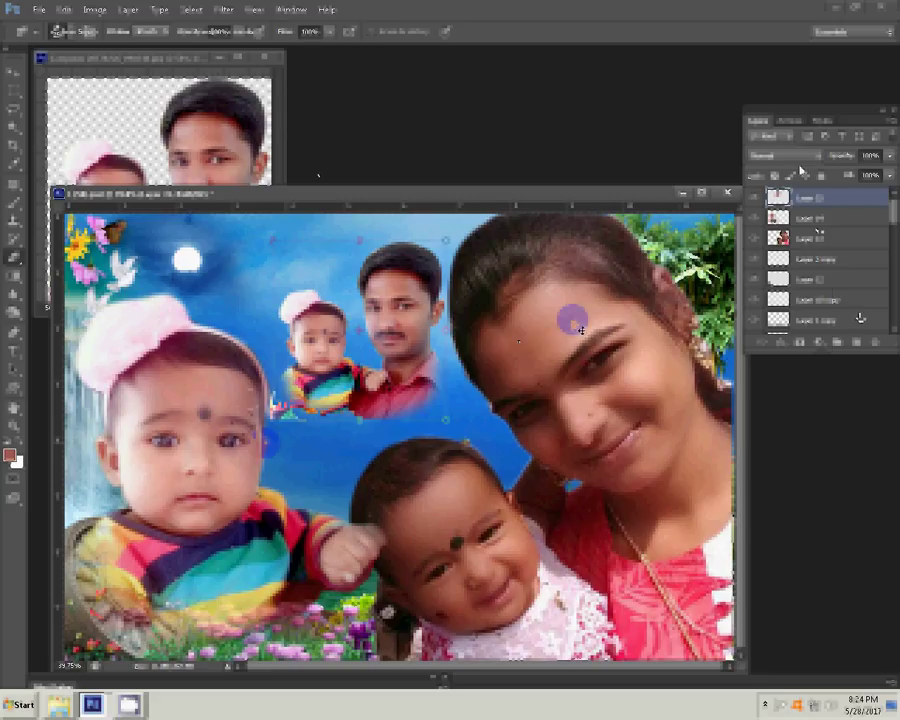
click(798, 157)
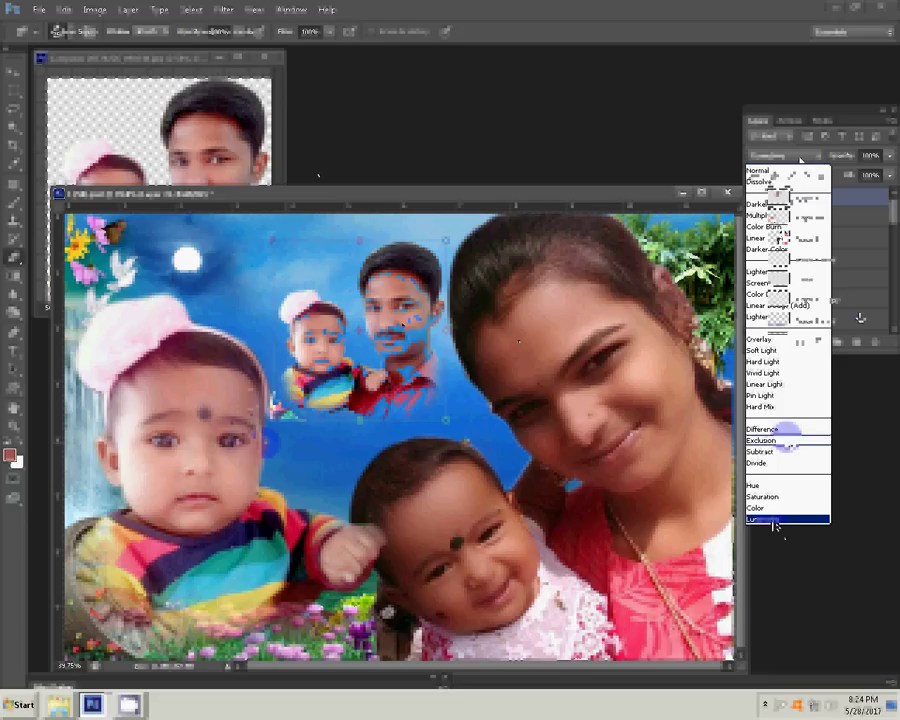
key(ctrl+b)
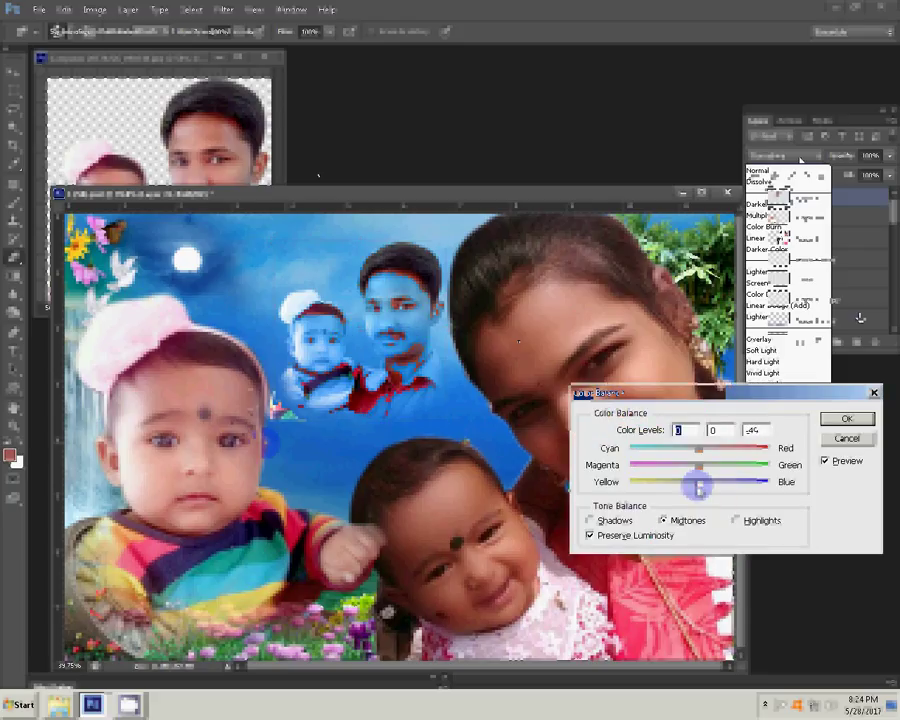
drag(698, 487, 641, 476)
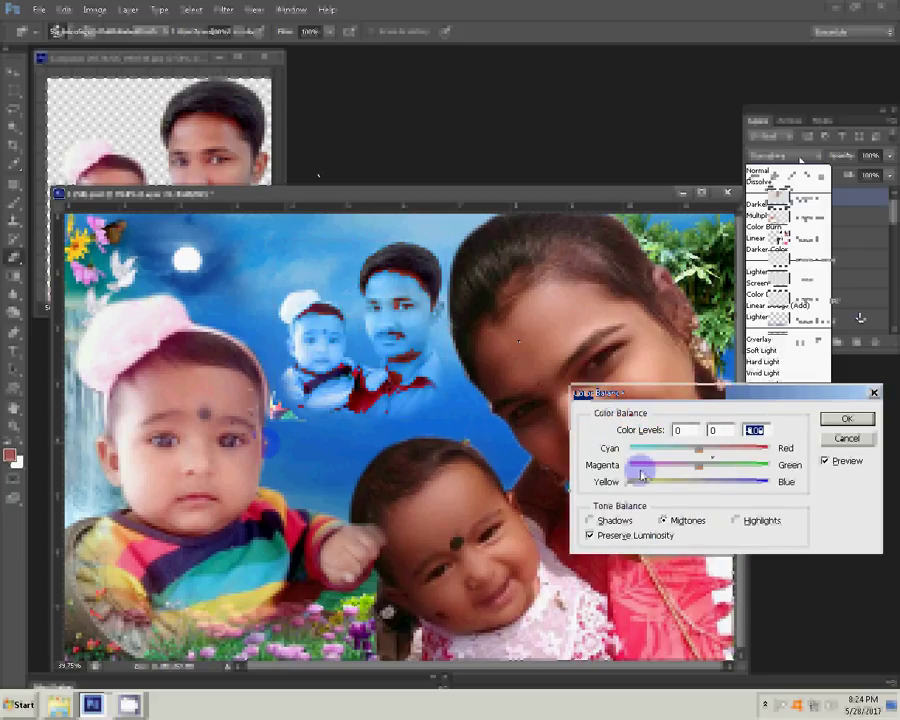
drag(699, 450, 718, 461)
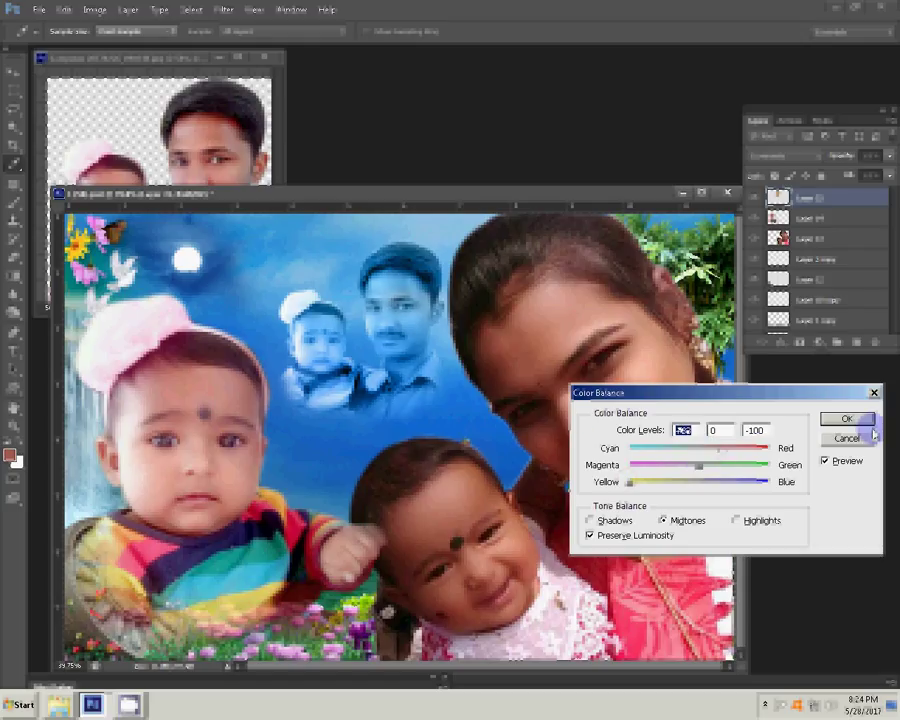
click(862, 420)
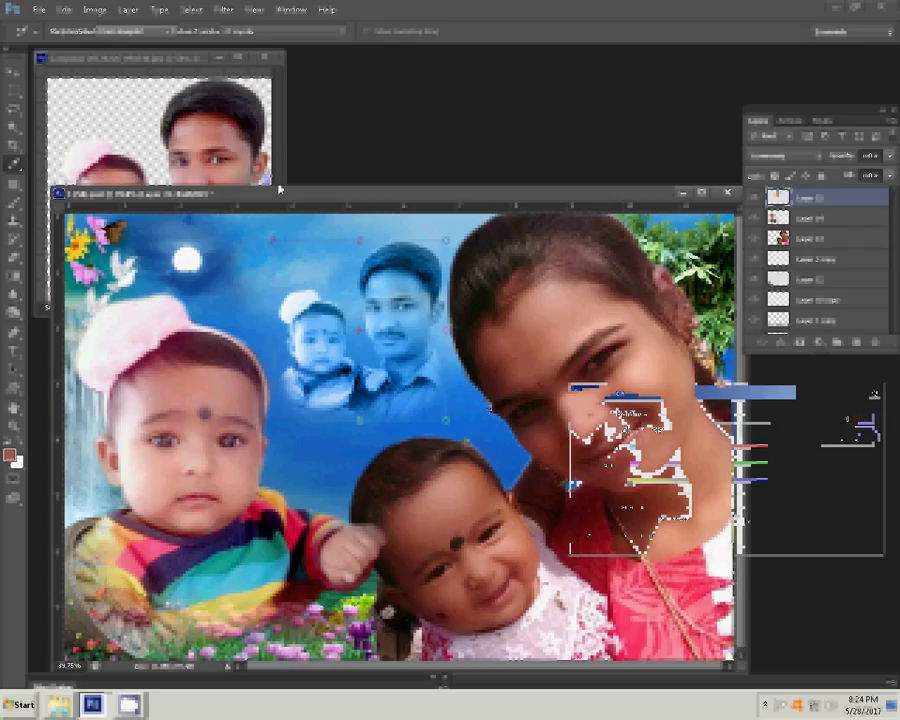
Bring the man-and-baby document forward, drag within it, and start Save As
click(190, 133)
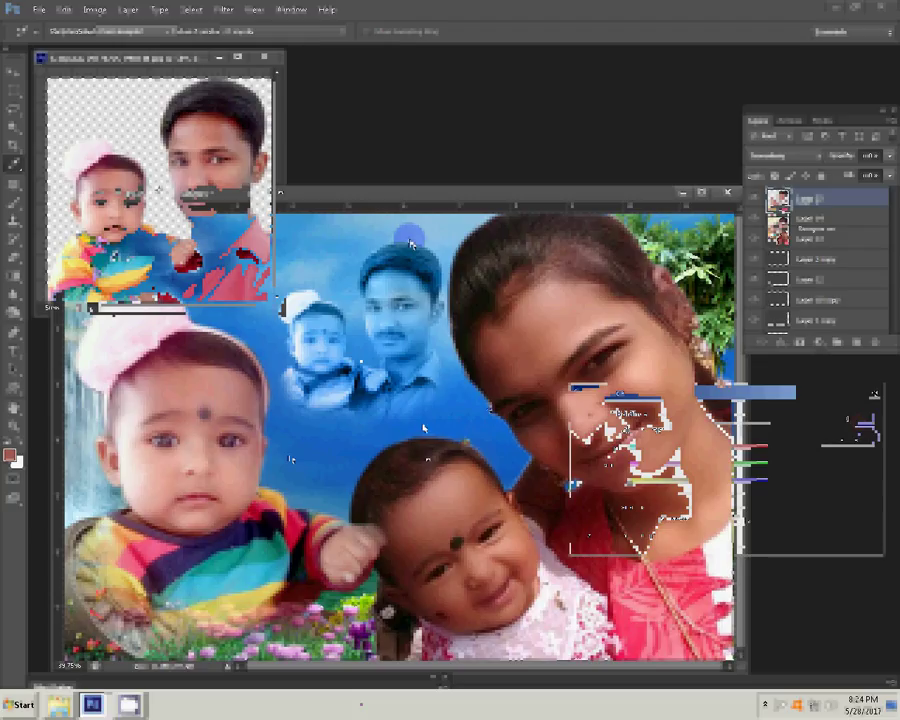
drag(410, 243, 392, 418)
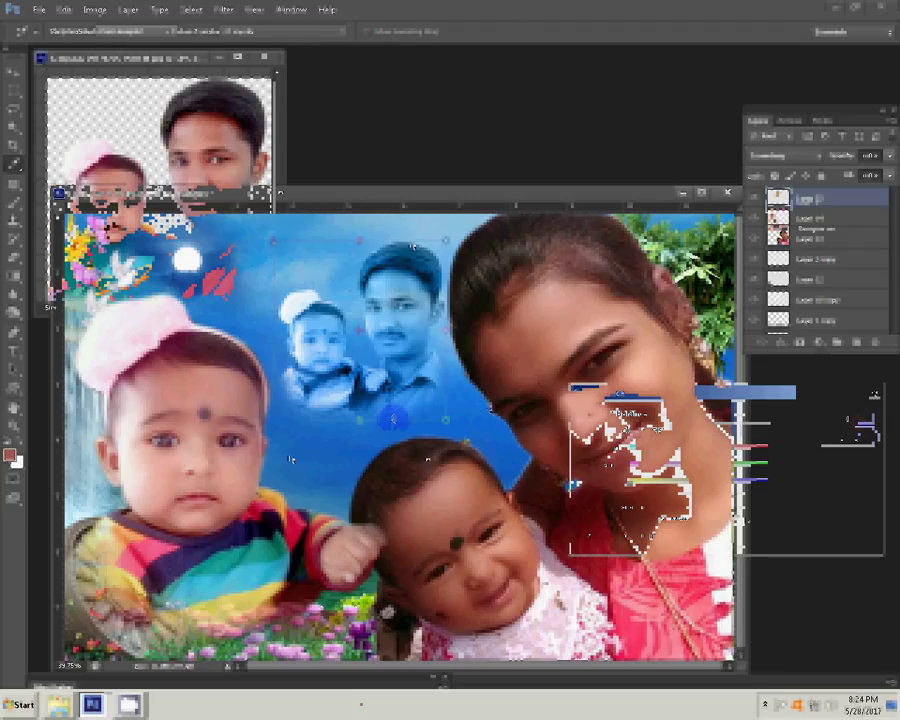
key(ctrl+shift+s)
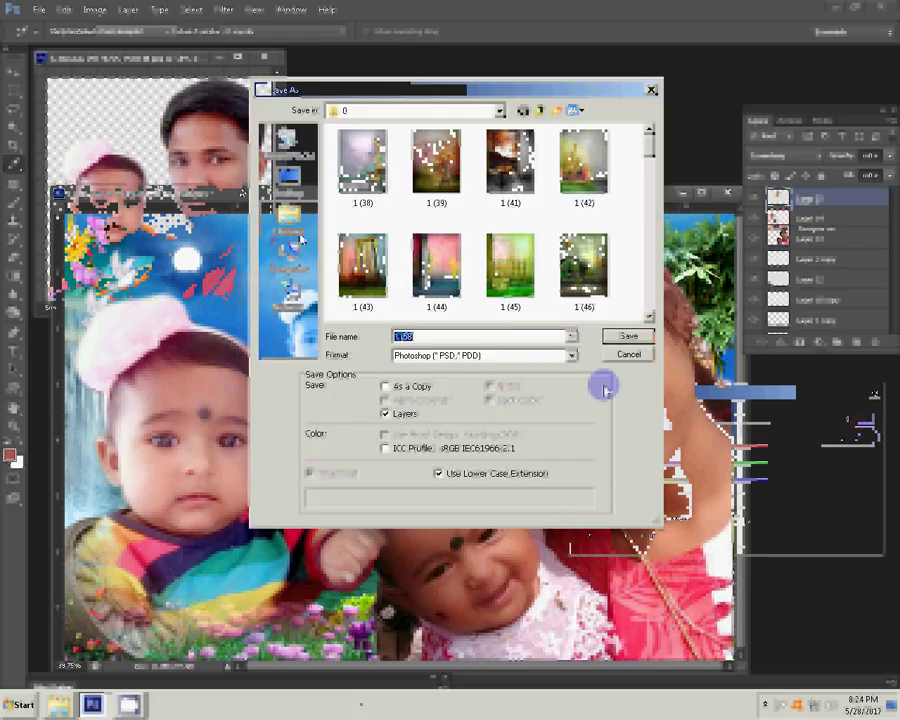
Navigate to the Pictures\2017-05-25_0001 folder as the save destination
click(296, 238)
click(400, 180)
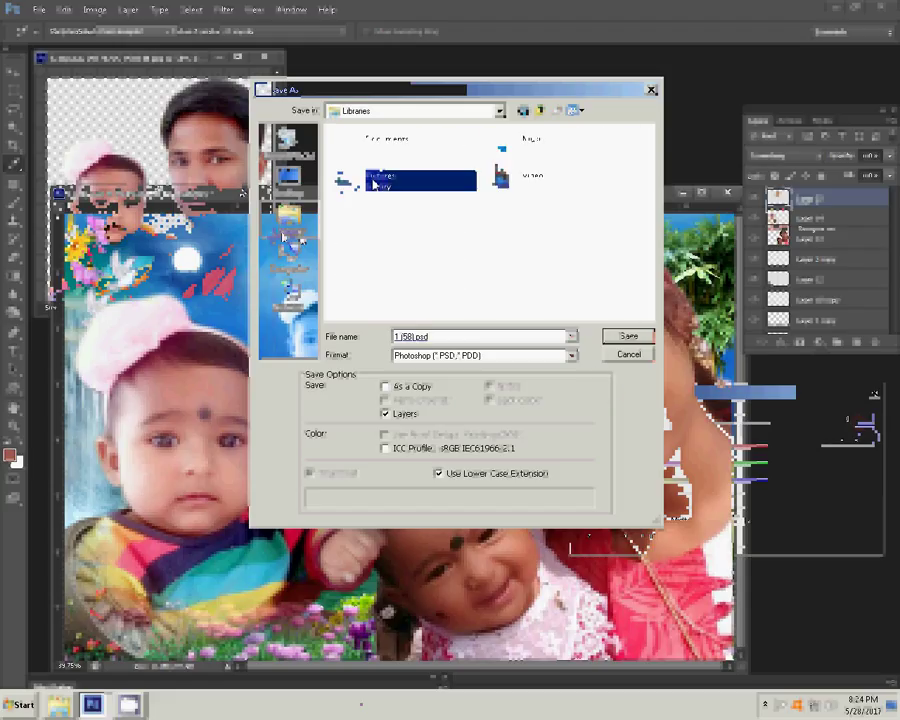
click(630, 338)
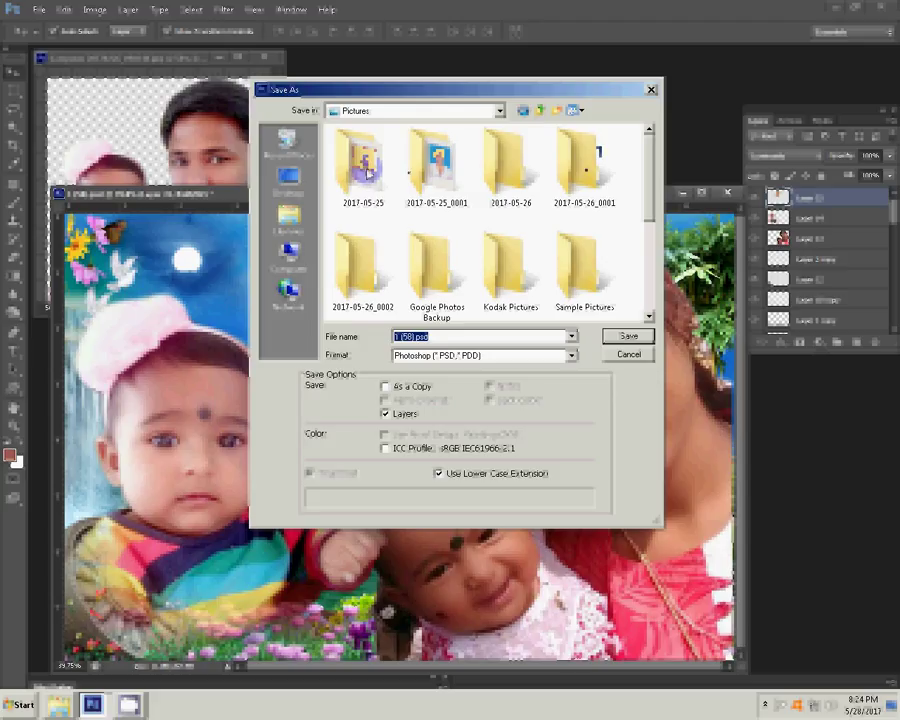
click(435, 168)
click(630, 337)
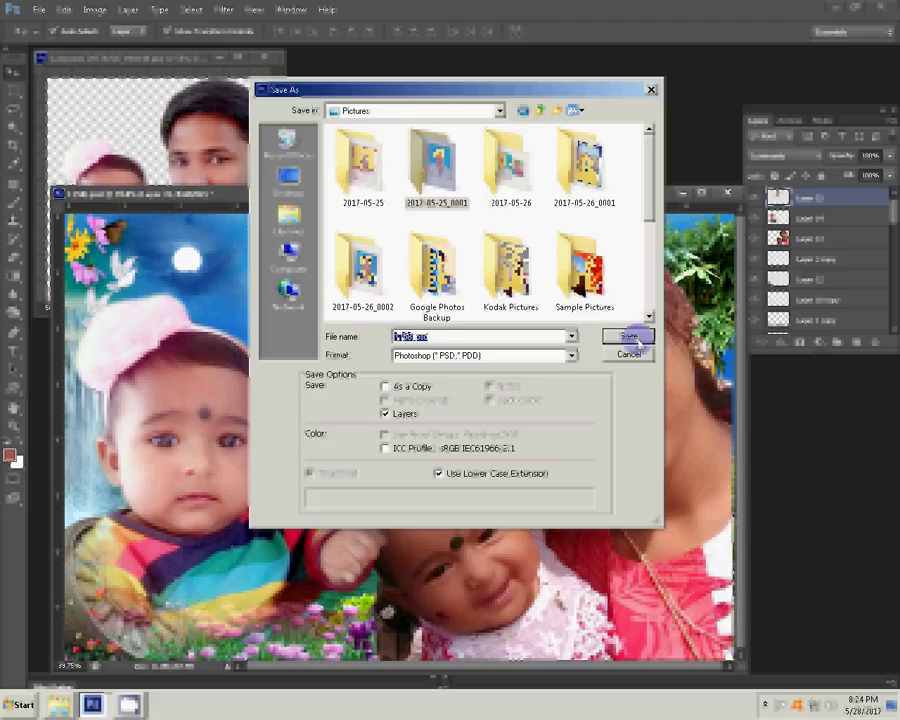
Choose JPEG (*.JPG;*.JPEG;*.JPE) as the save format
click(472, 356)
key(j)
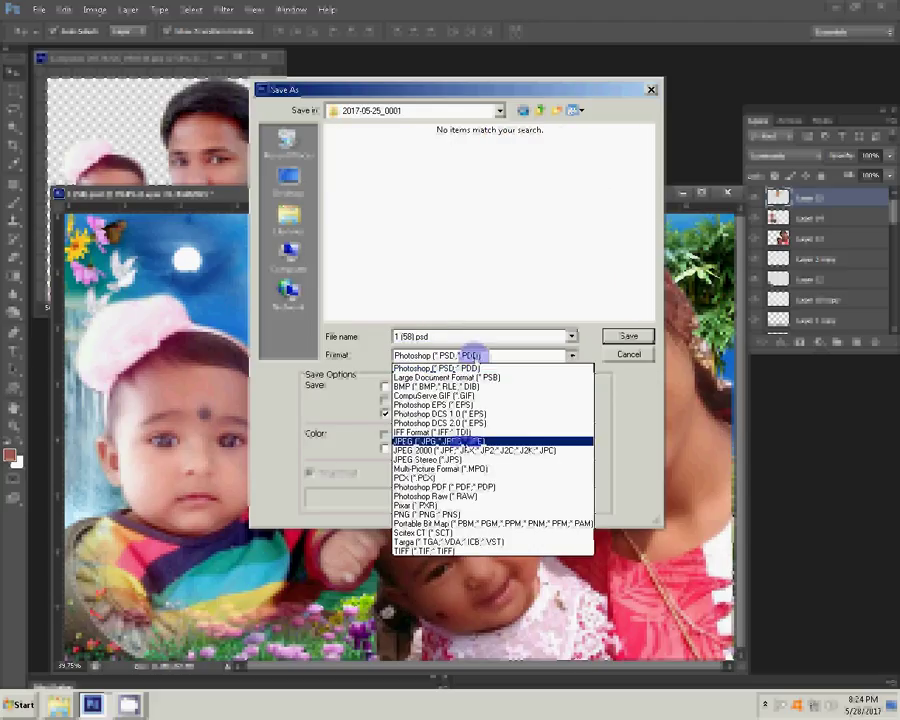
click(465, 440)
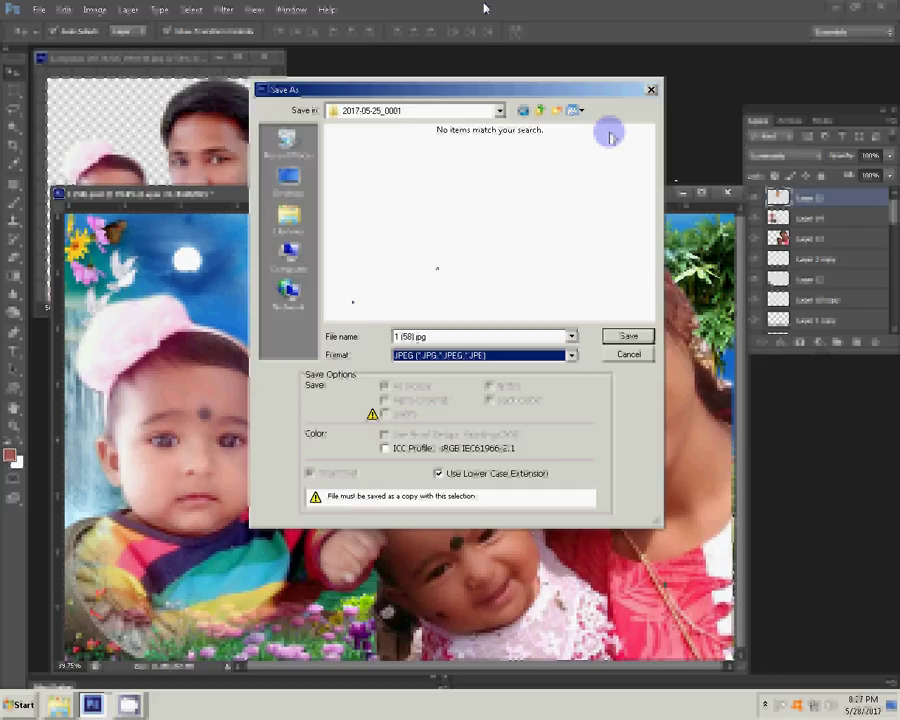
Switch the save format back to Photoshop (*.PSD;*.PDD)
click(432, 354)
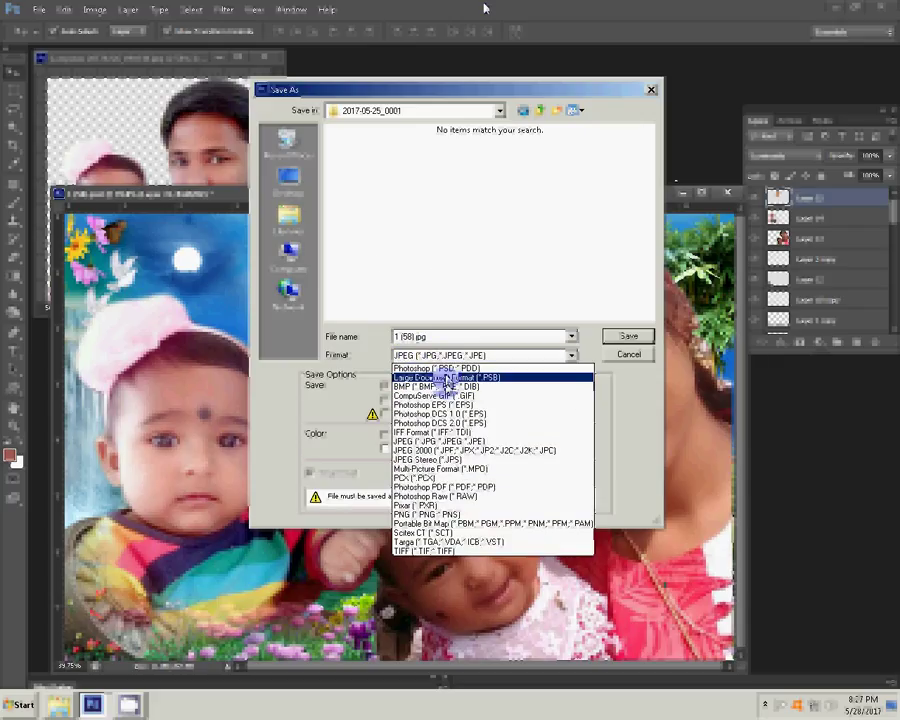
click(434, 369)
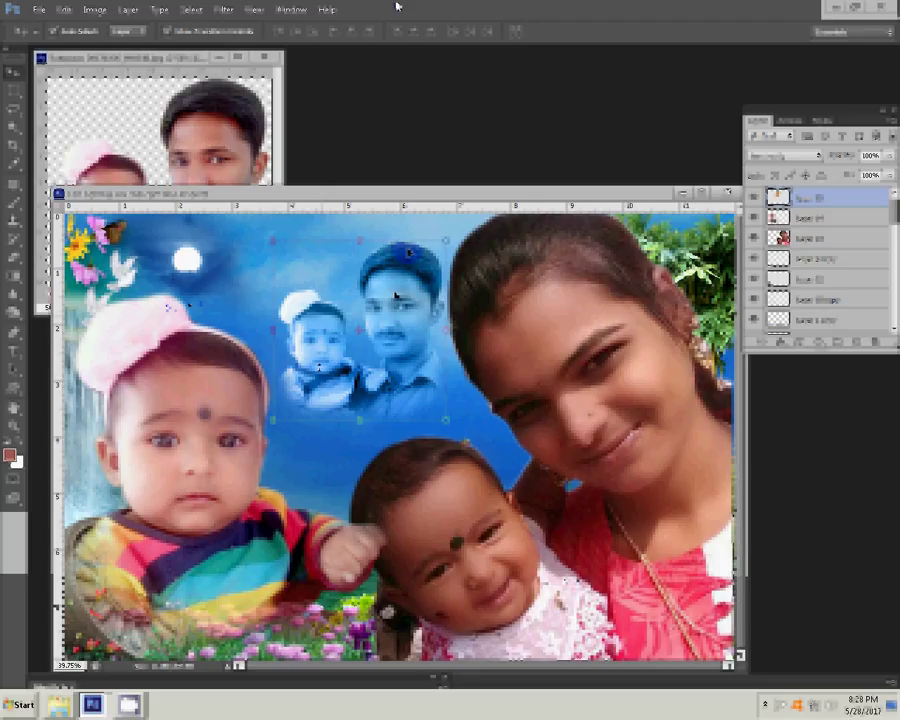
Finish the pending transform and merge all layers with Layer > Flatten Image
click(340, 220)
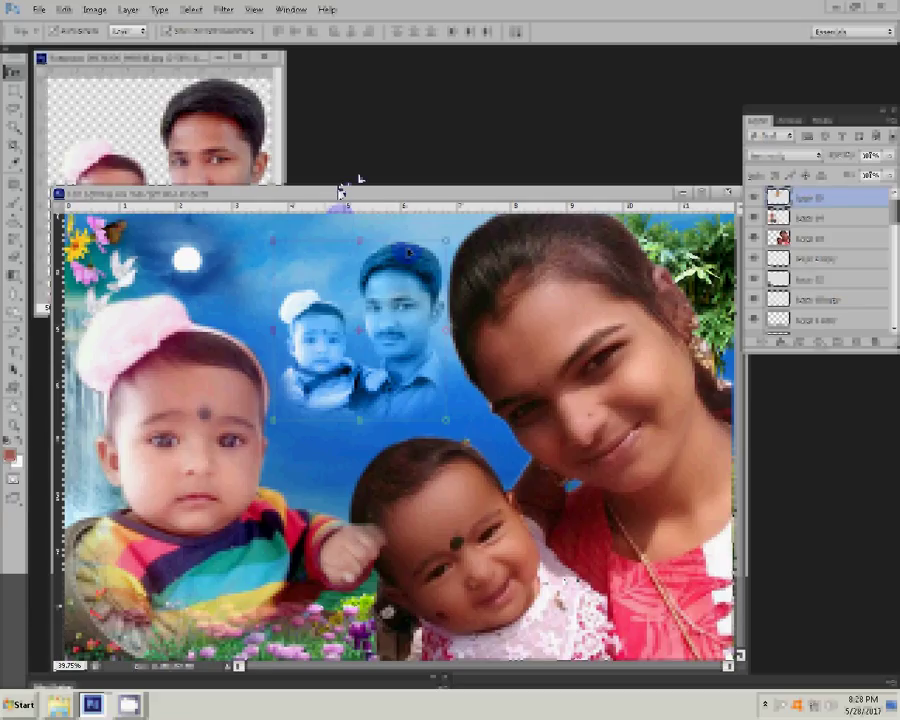
click(341, 191)
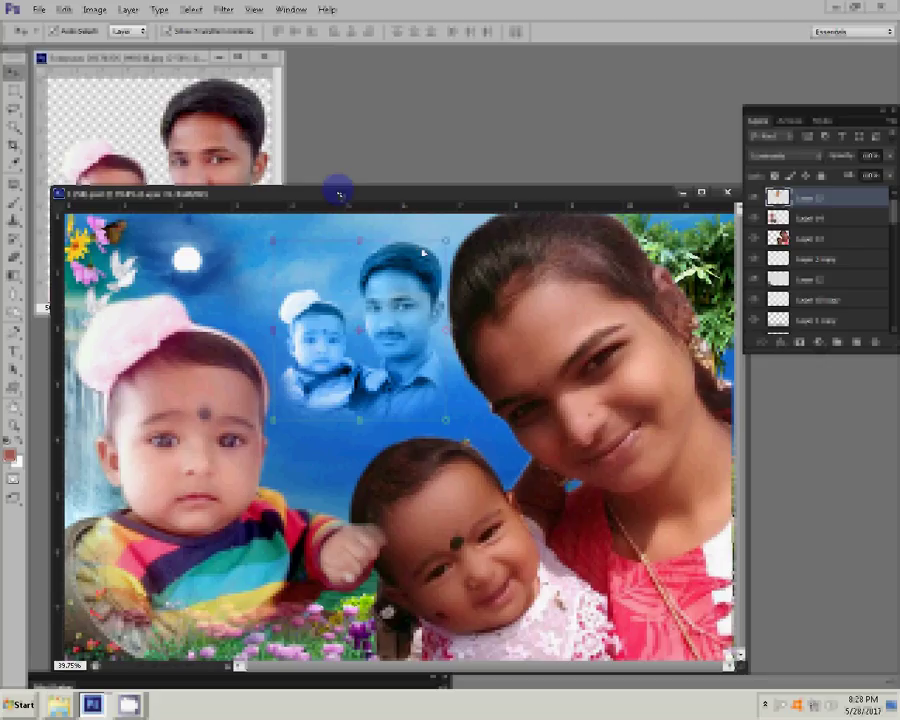
key(ctrl+t)
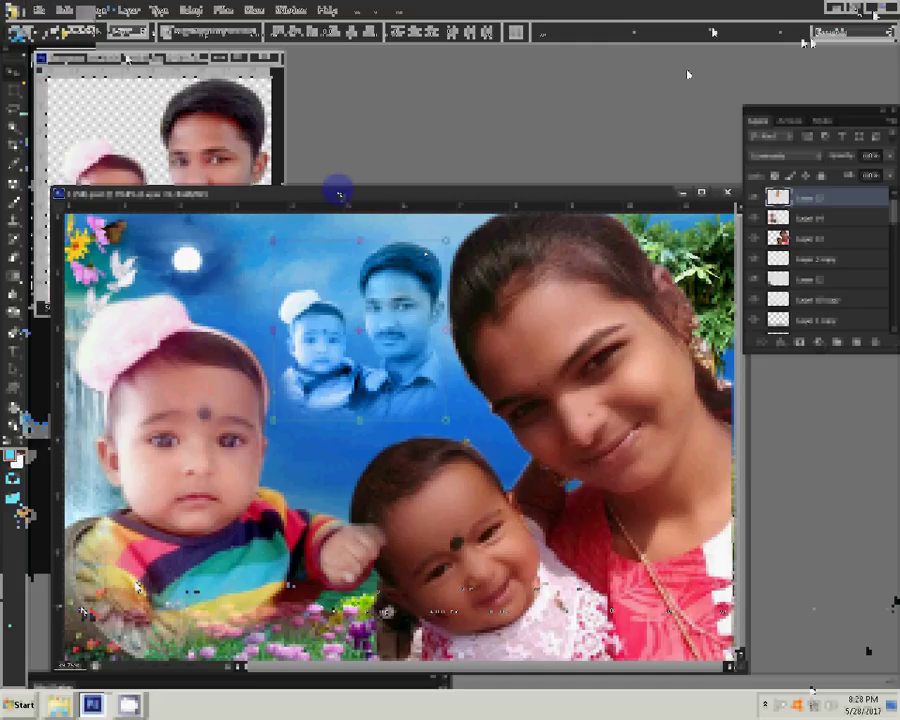
click(128, 10)
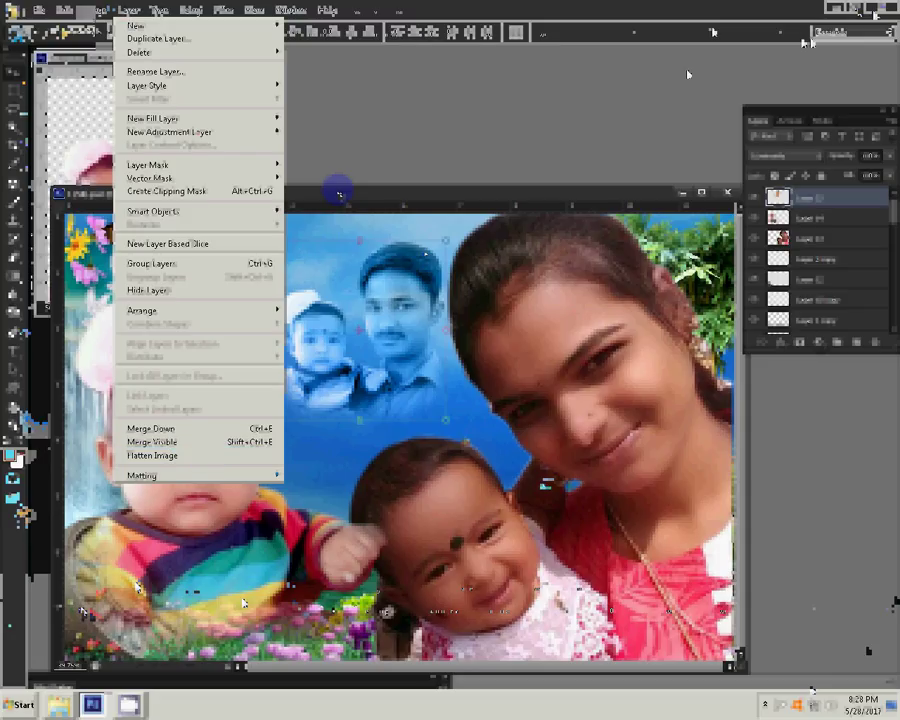
click(186, 455)
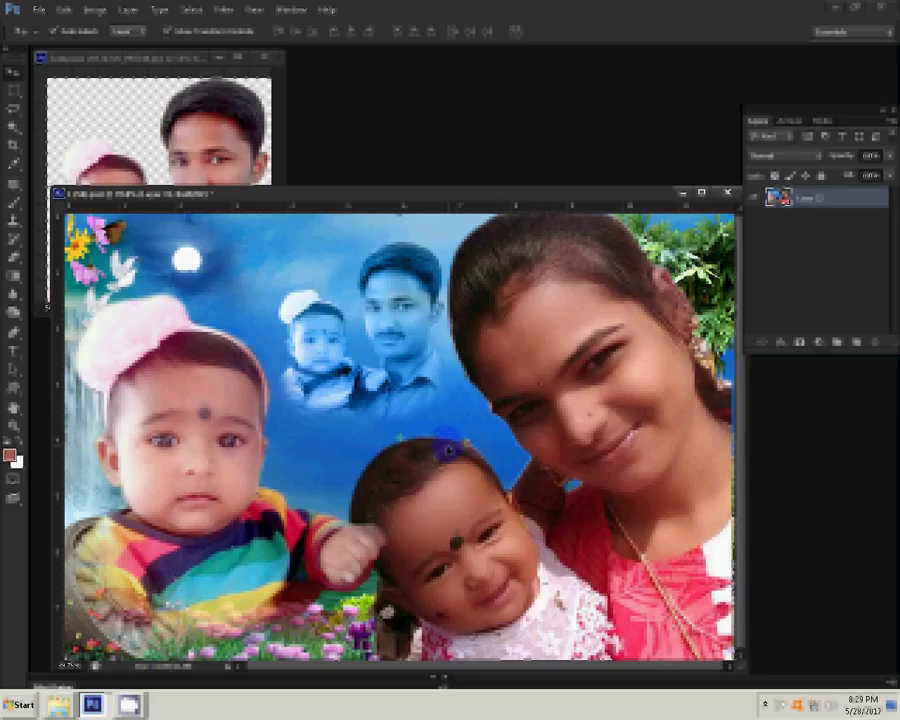
Start saving a copy with the format set to JPEG
click(446, 432)
click(416, 426)
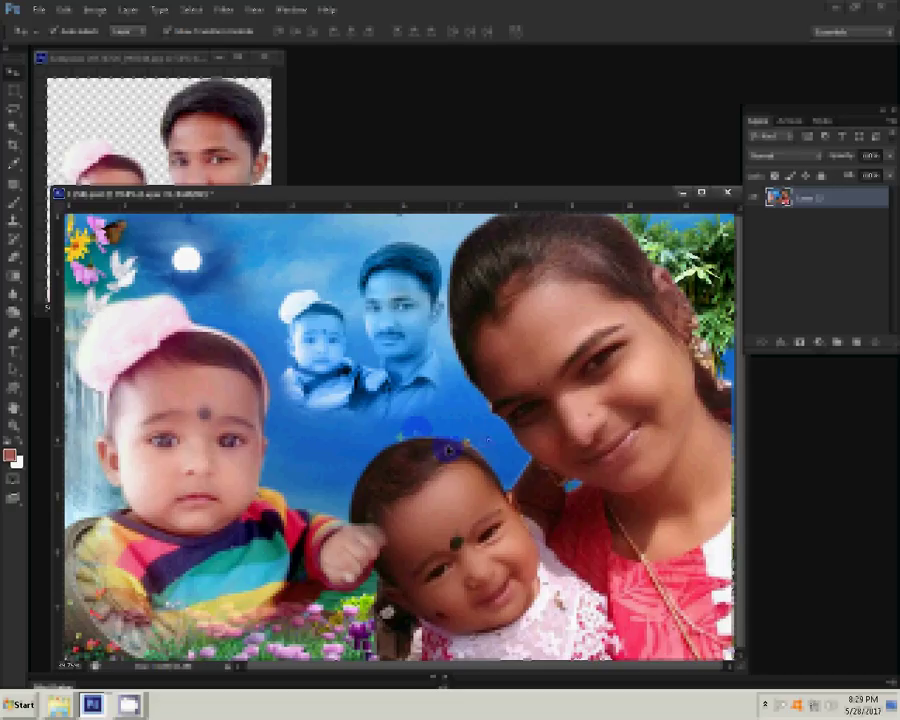
key(ctrl+shift+s)
click(500, 355)
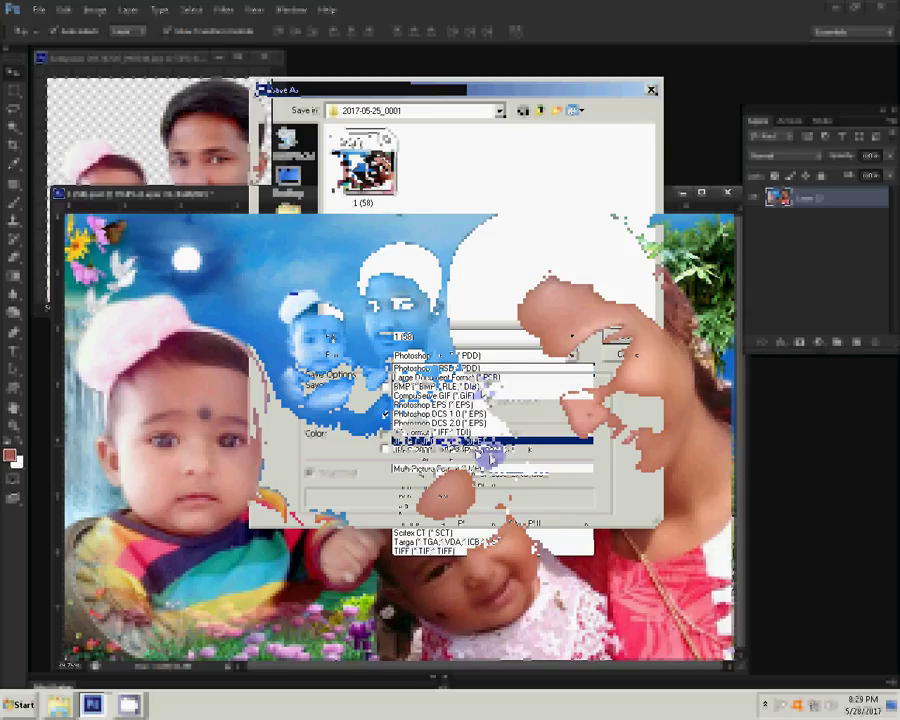
click(484, 458)
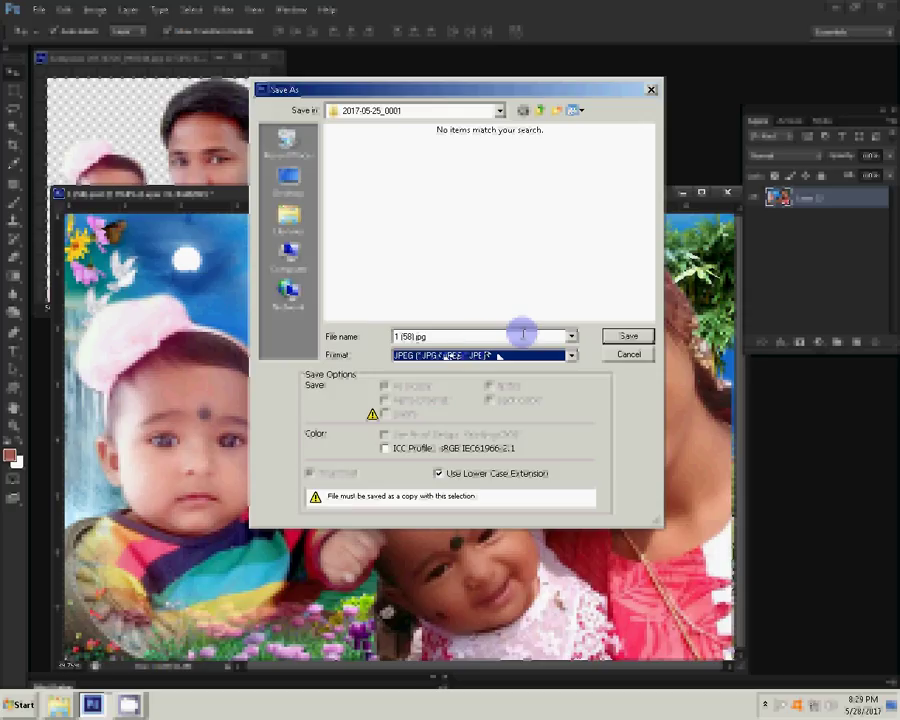
Save 1 (58).jpg at Maximum JPEG quality and close the composite
click(462, 338)
click(628, 336)
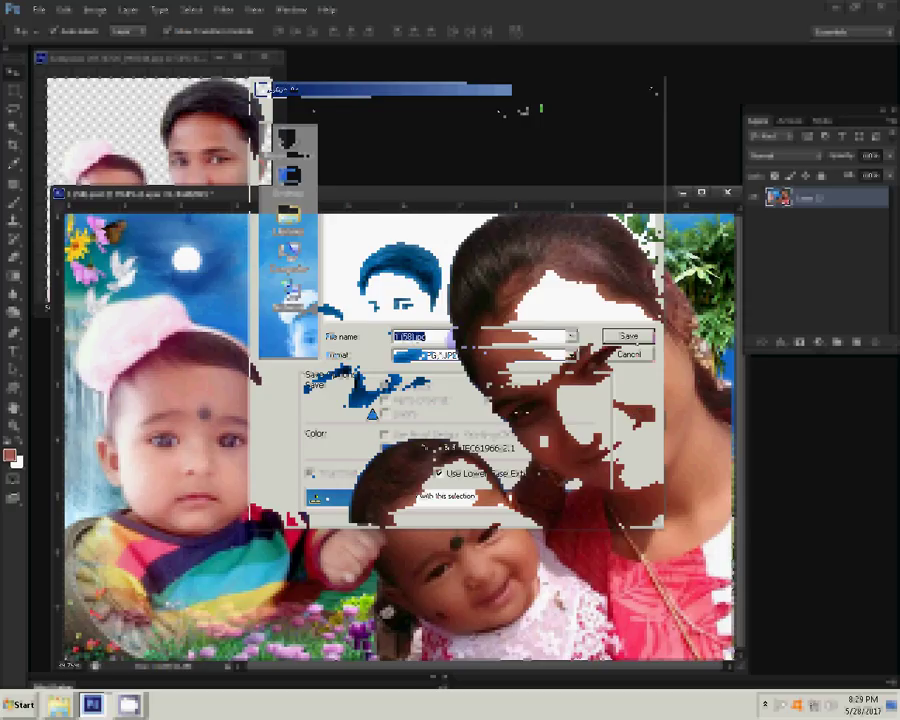
click(442, 131)
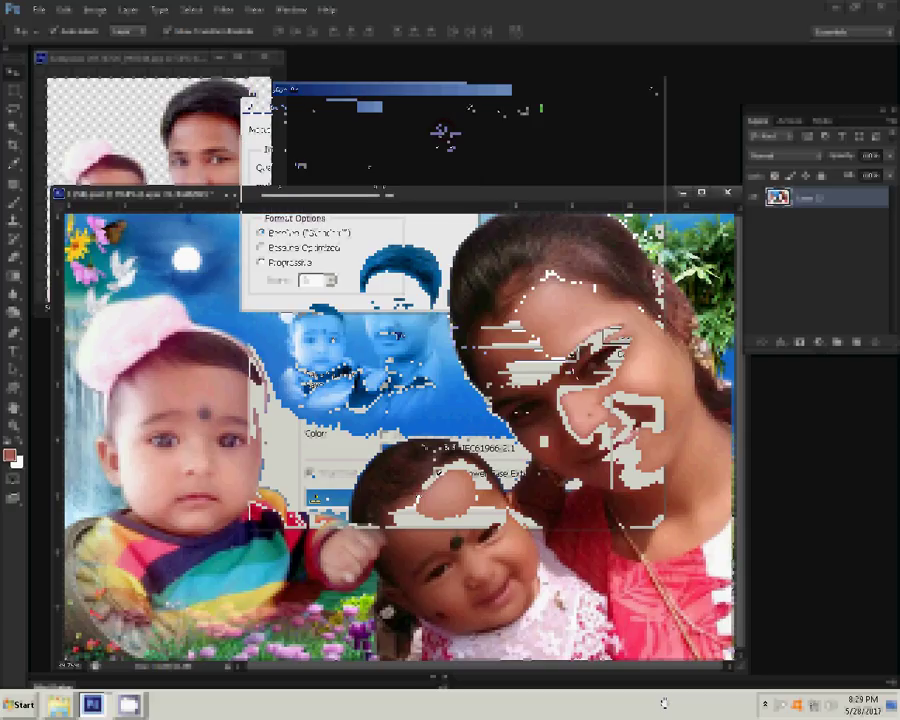
click(728, 195)
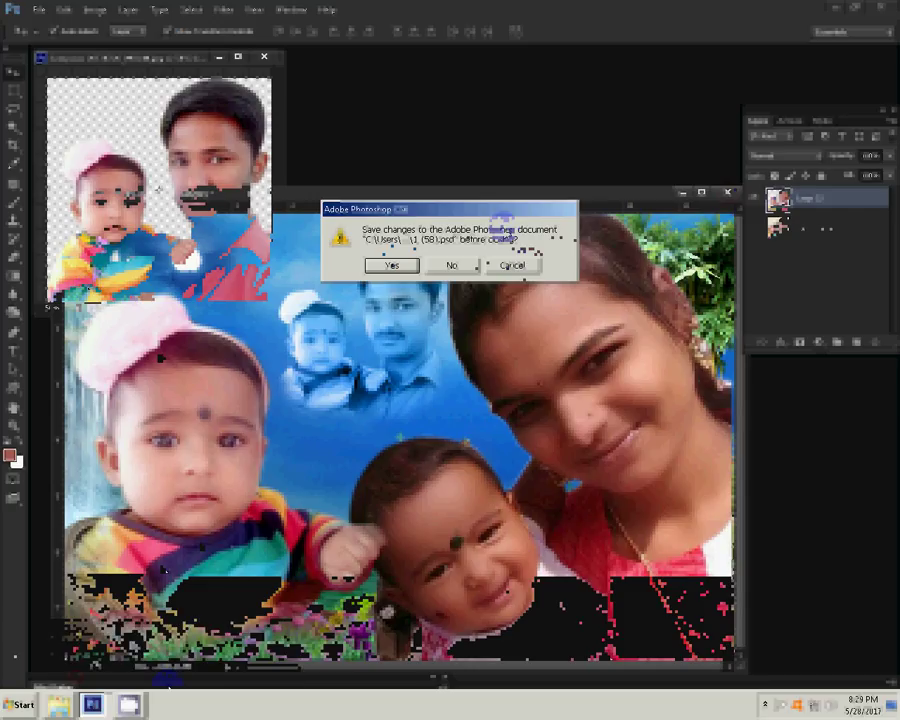
Decline saving changes to 1 (58).psd so the composite closes
click(80, 656)
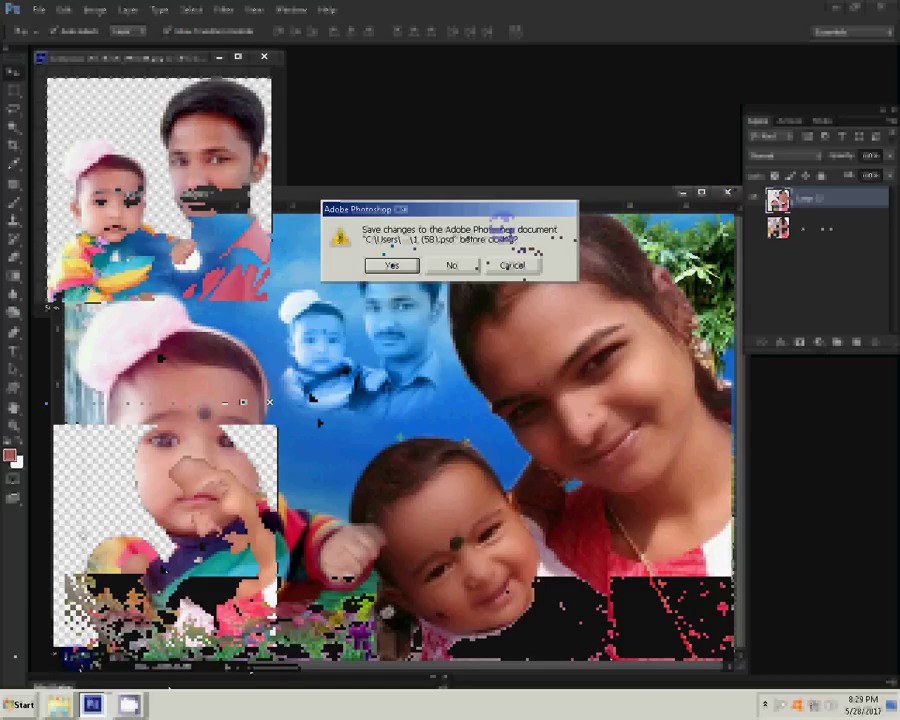
mouse_move(59, 704)
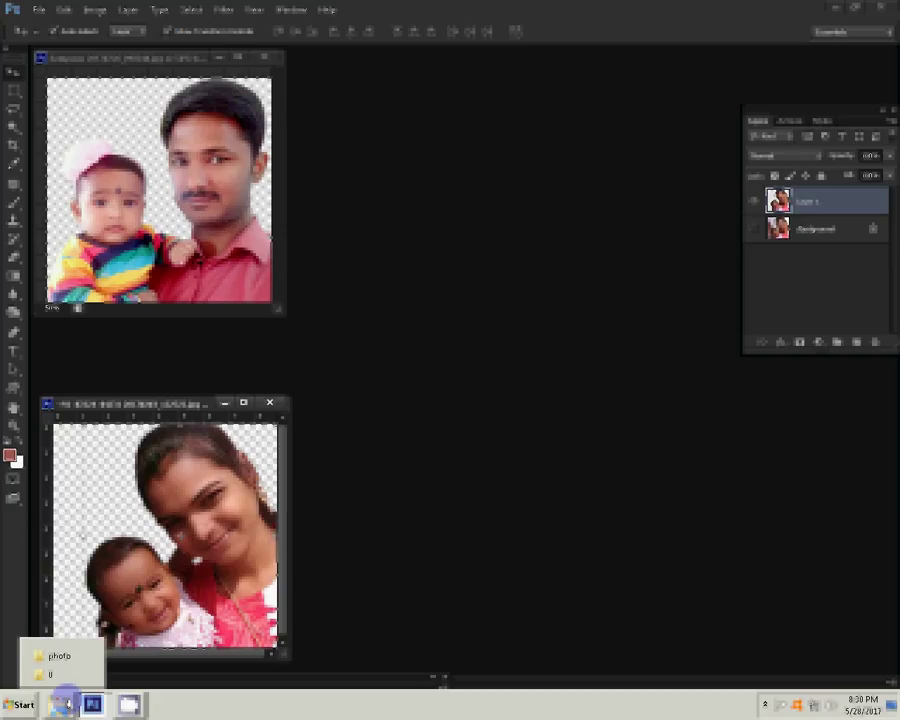
Open the Computer window from the Start menu
click(22, 705)
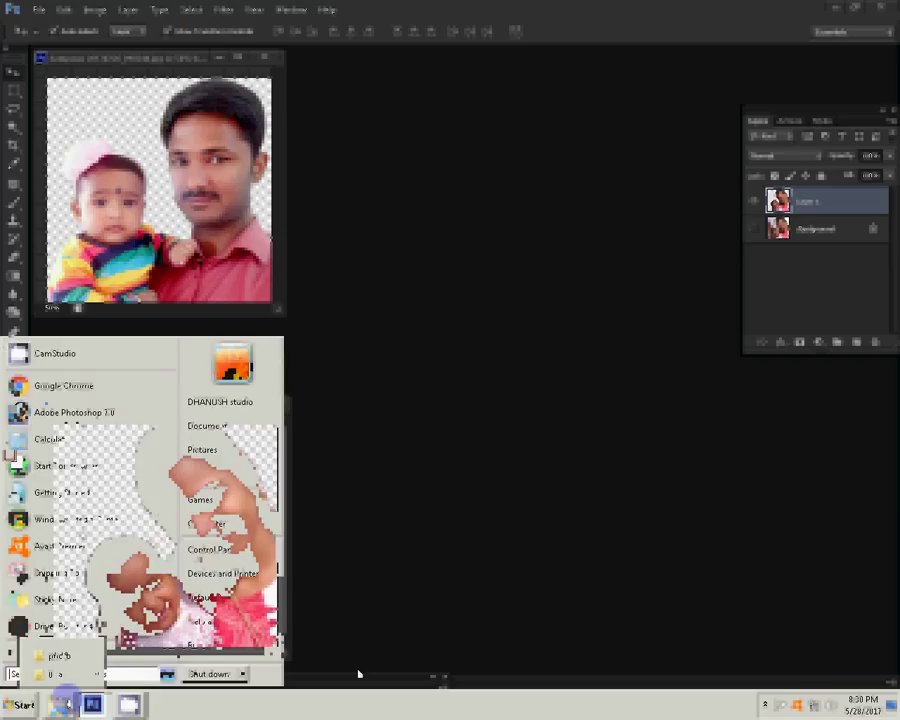
click(289, 235)
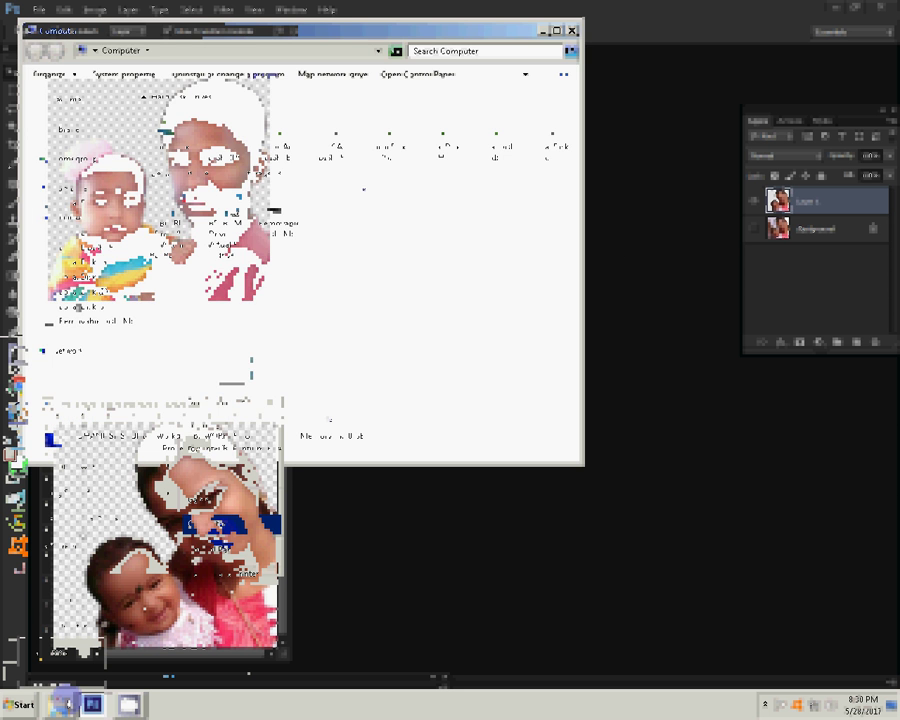
Open the M.R20 frame template from the scenery images '0' folder in Photoshop
click(572, 31)
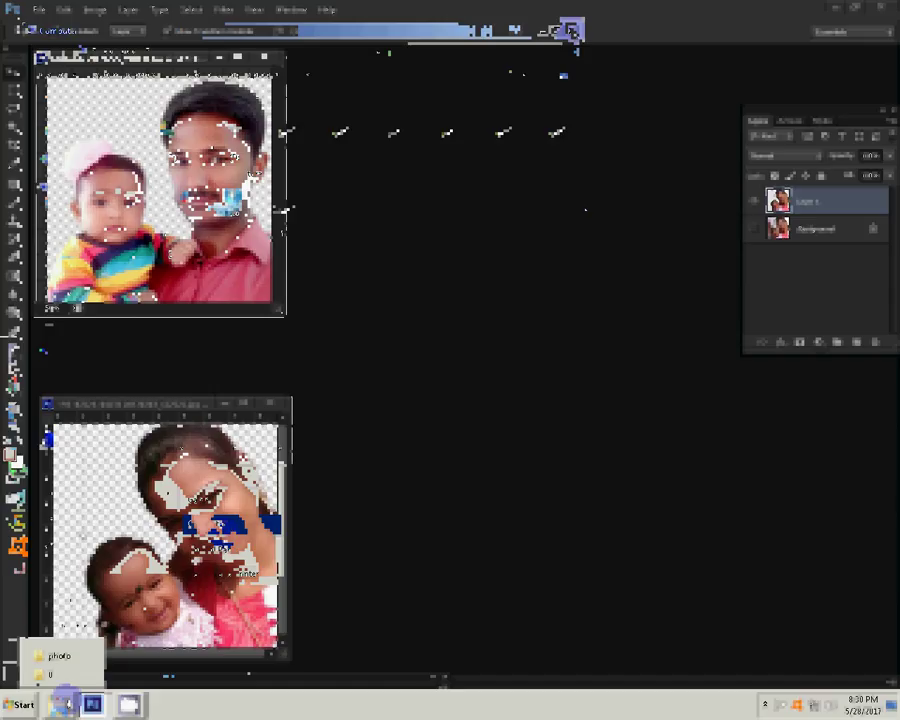
click(50, 674)
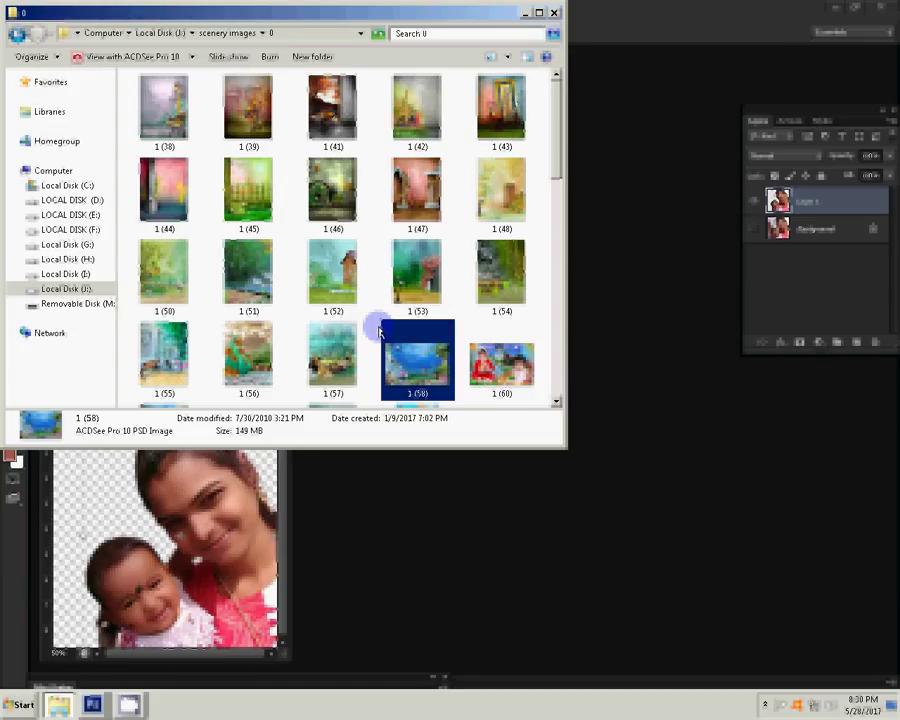
scroll(552, 253, down, 1)
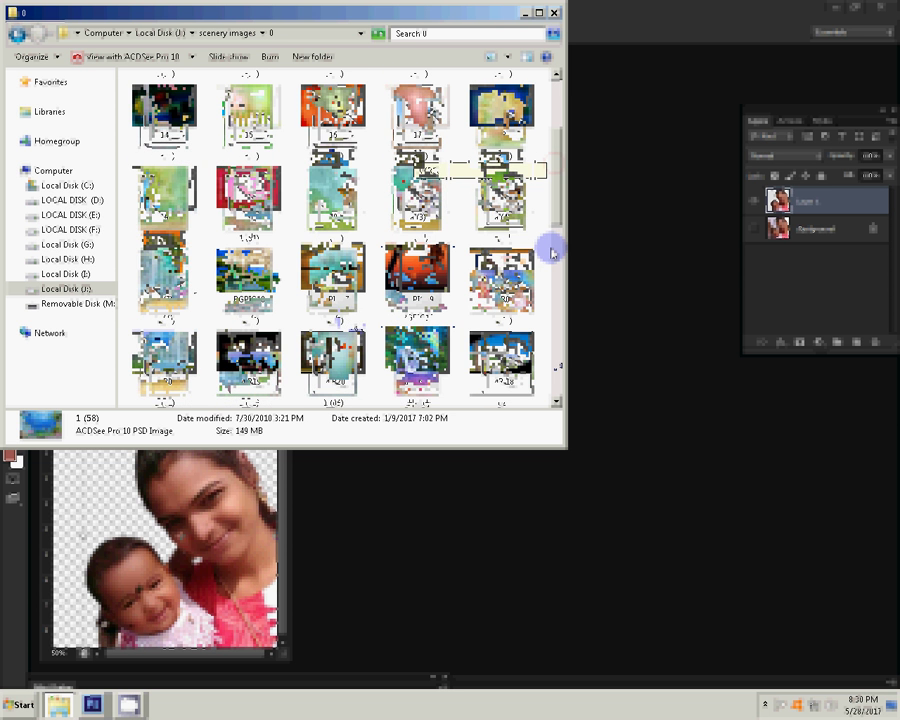
scroll(552, 253, down, 5)
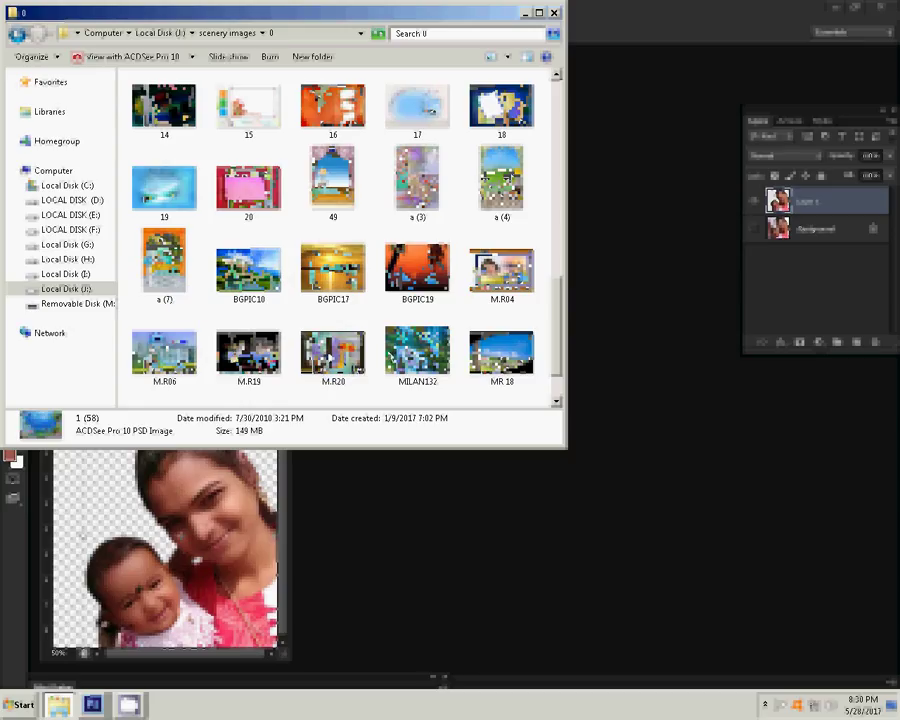
click(333, 350)
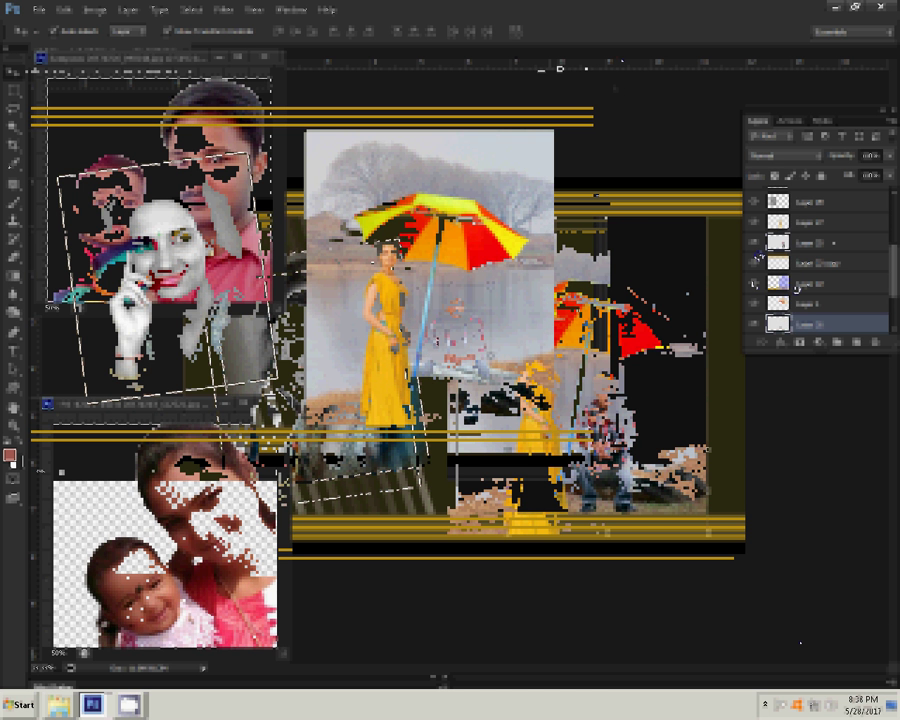
Hide the standing man's layer and switch to the father-and-baby photo document
click(753, 285)
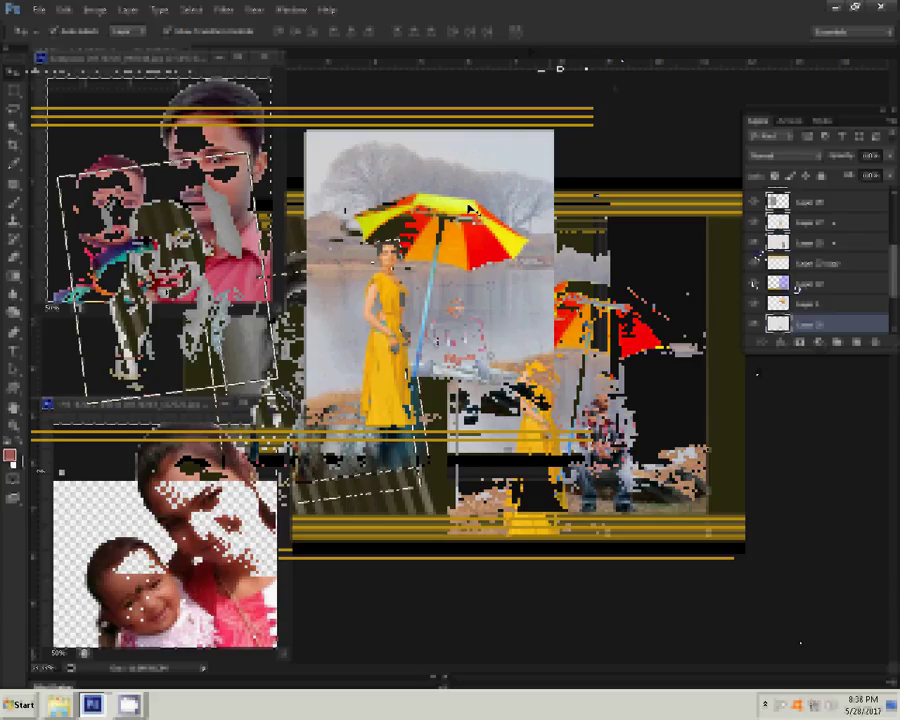
click(447, 157)
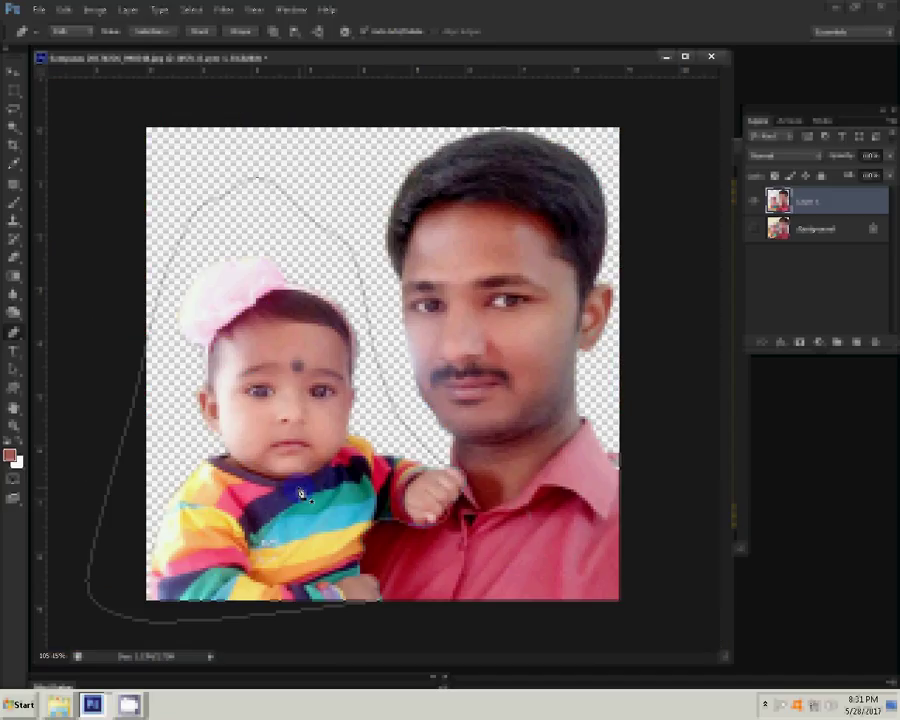
Turn the pen path around the baby into a selection and copy it to a new layer
right_click(301, 494)
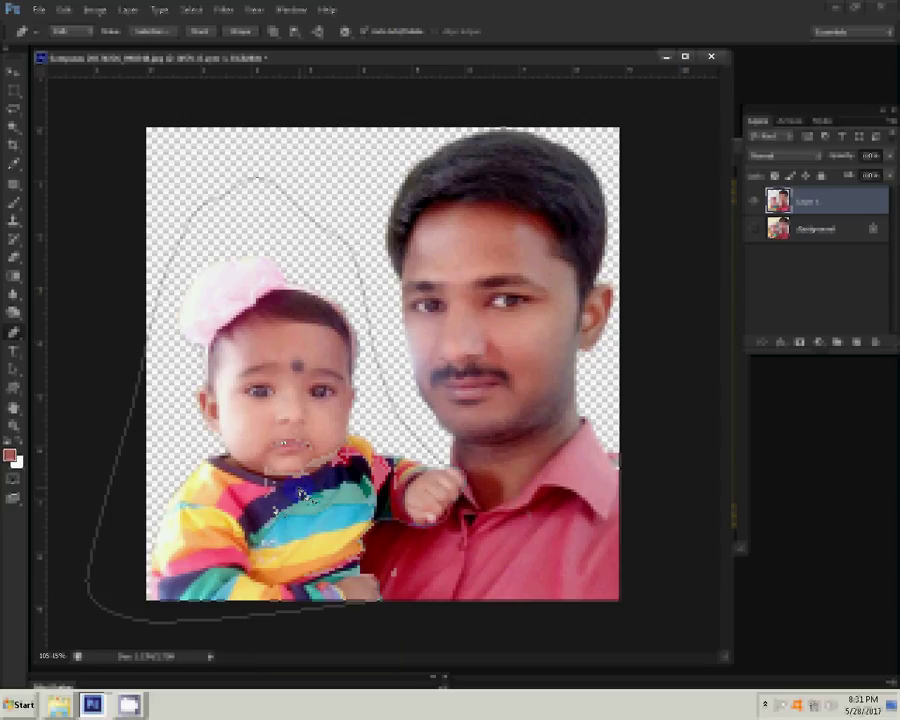
click(325, 468)
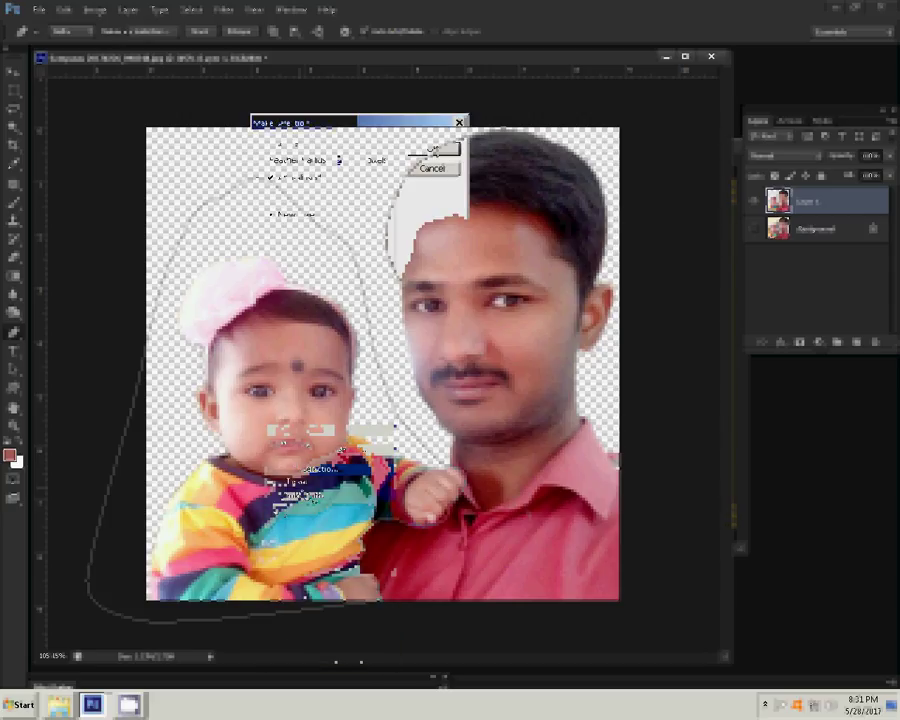
key(Return)
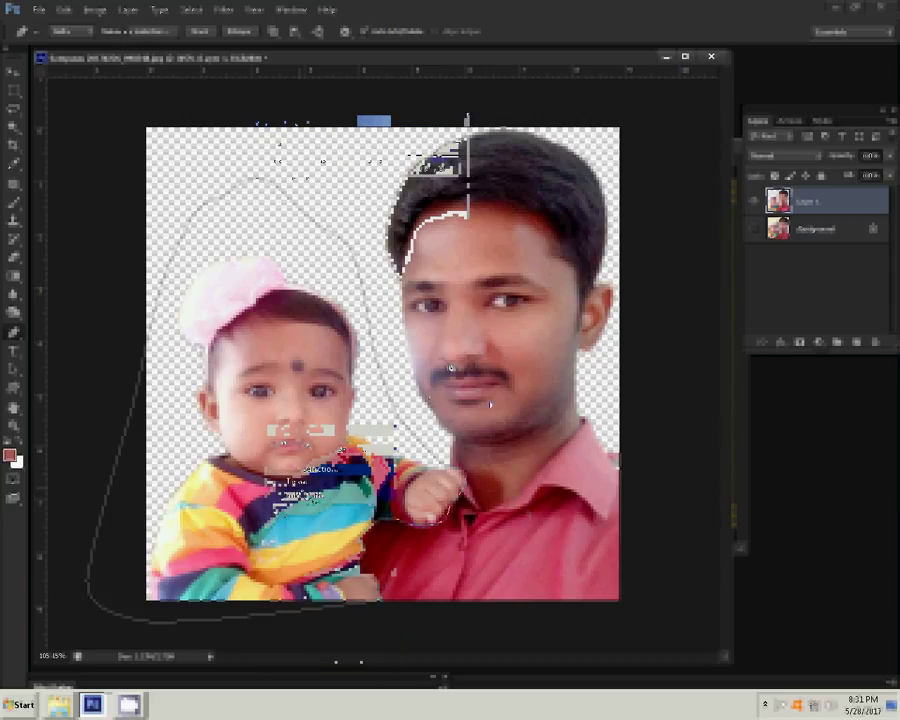
key(ctrl+j)
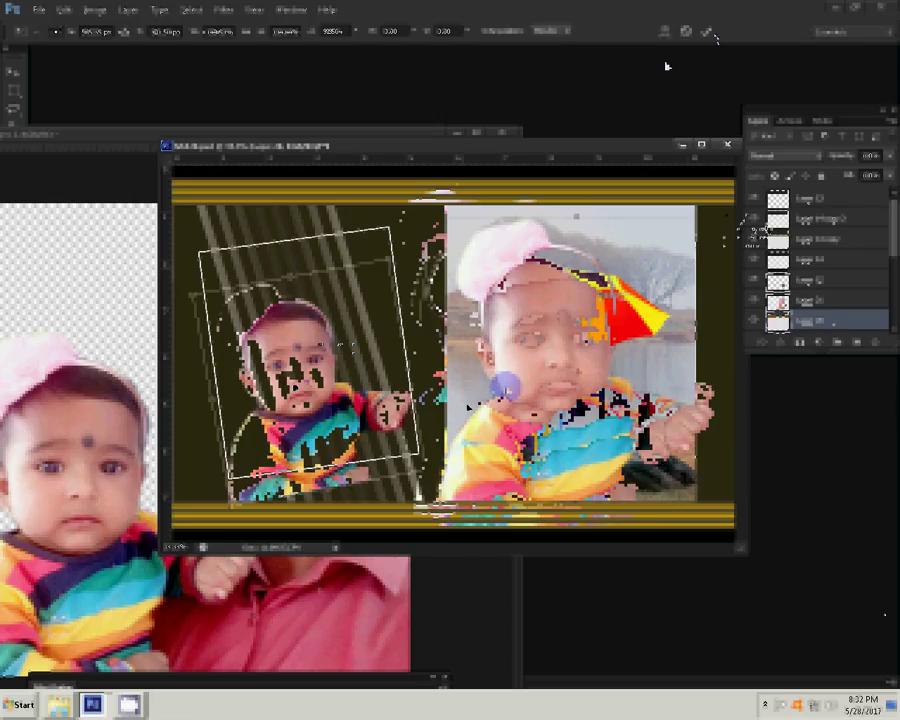
Commit the baby's transform, move the umbrella up above its head, and select Layer 1
key(Return)
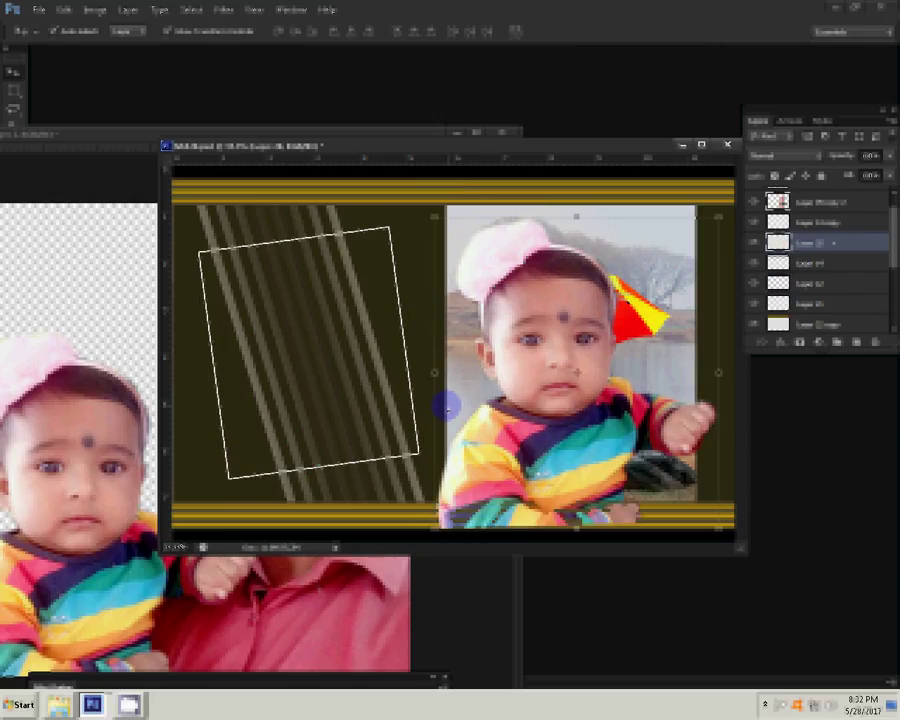
drag(635, 305, 621, 233)
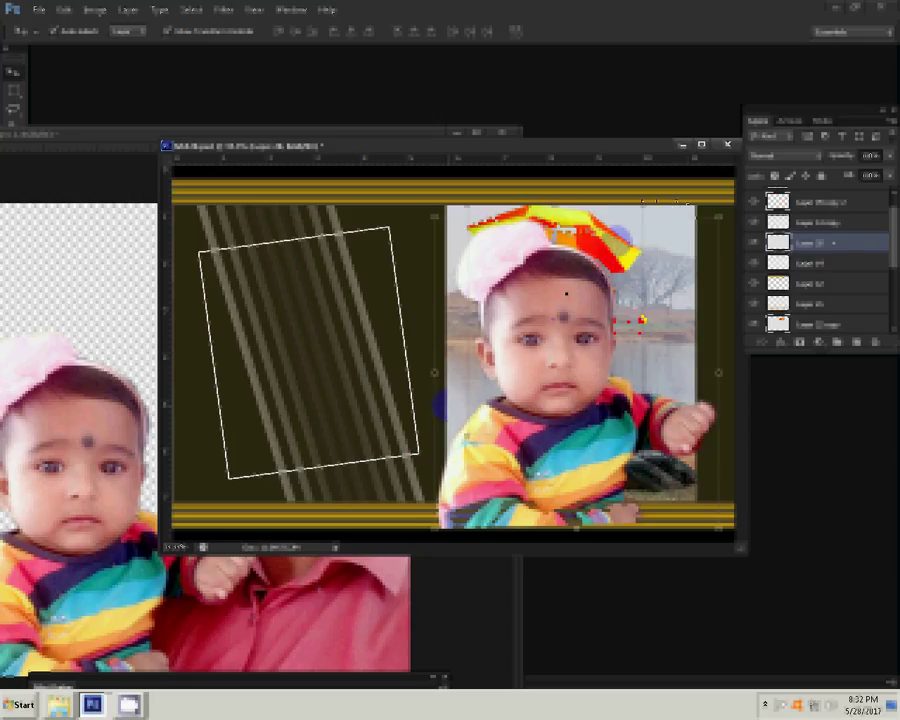
click(505, 313)
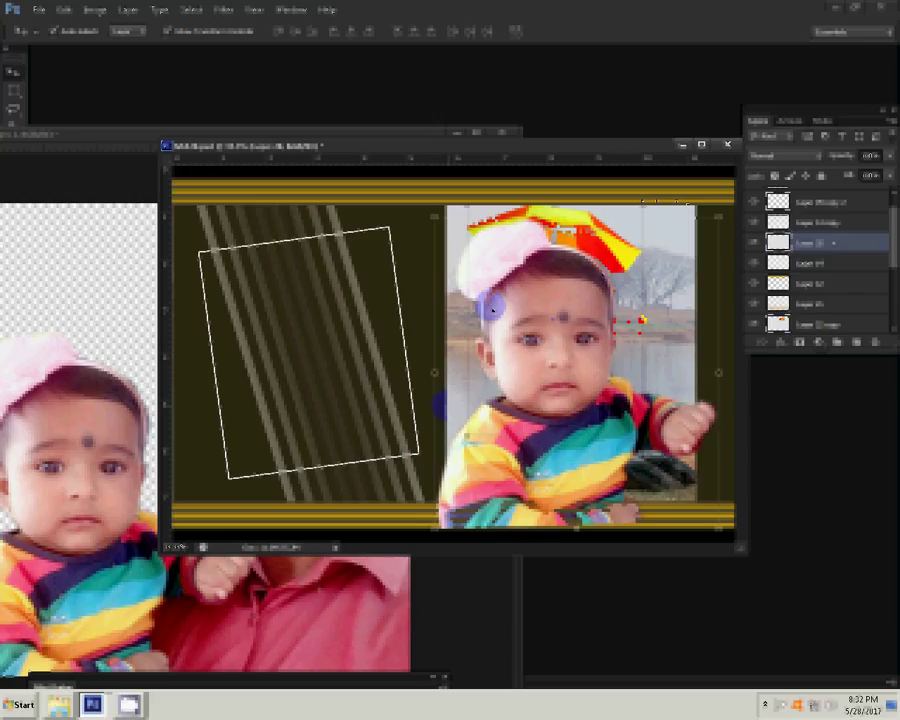
click(489, 308)
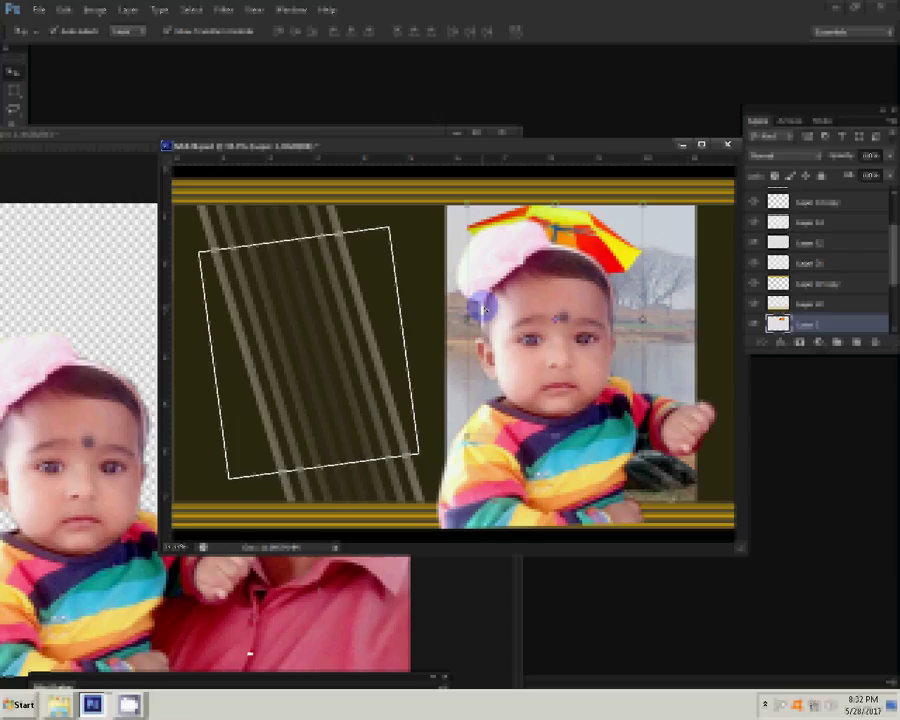
drag(244, 650, 469, 190)
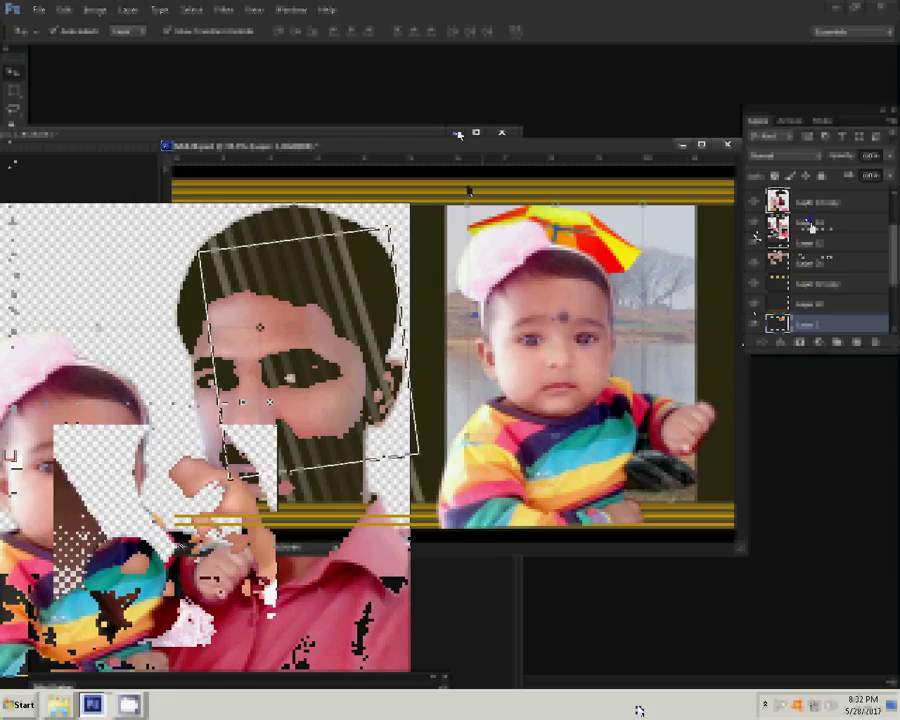
Add a Gradient Fill layer whose starting colour stop is bright green (hue 116)
click(819, 342)
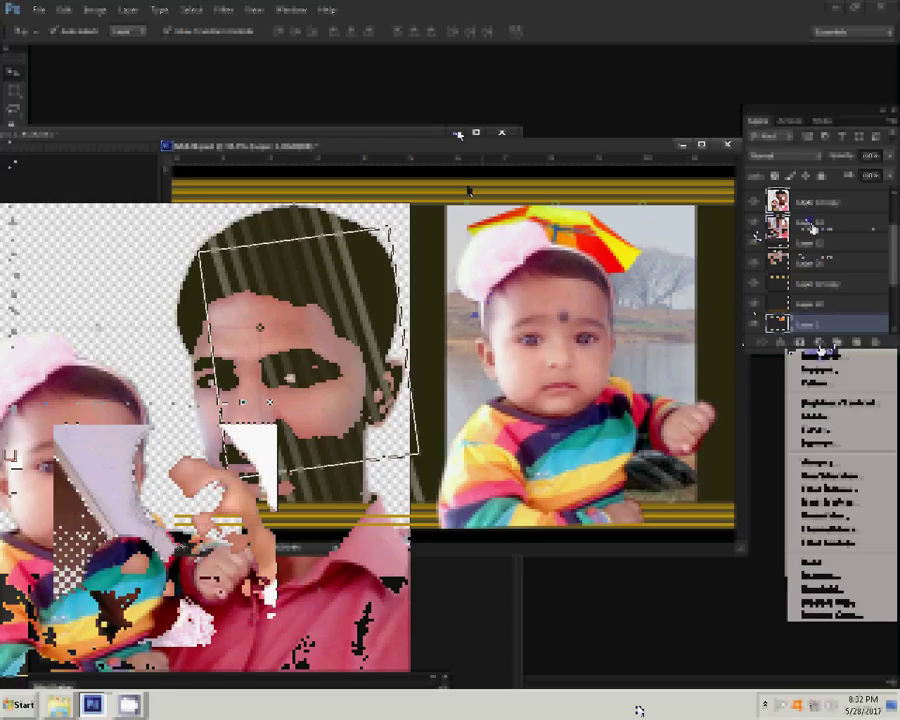
click(819, 369)
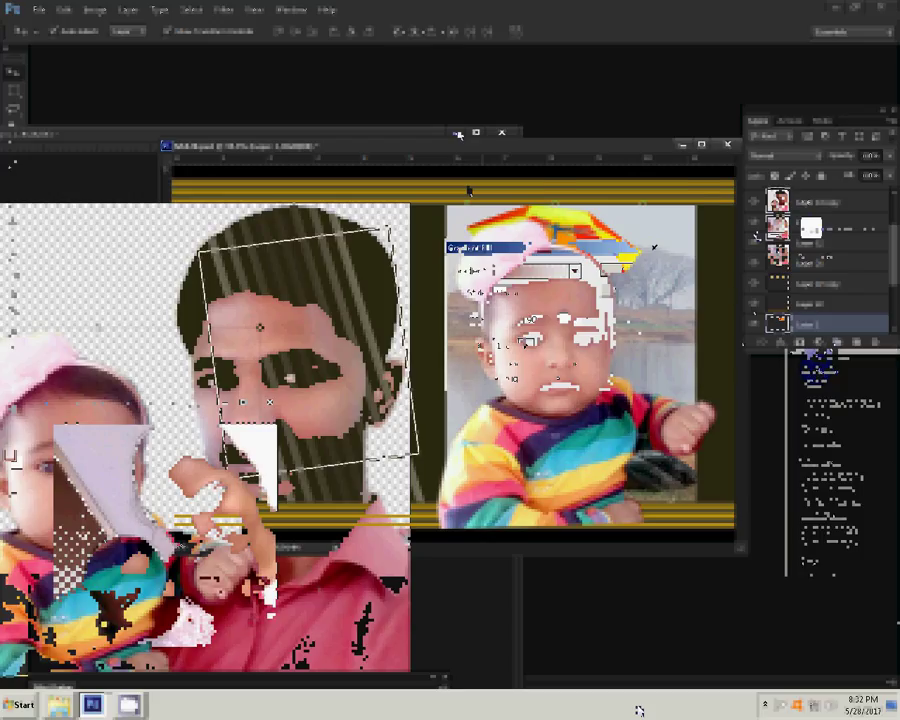
click(518, 271)
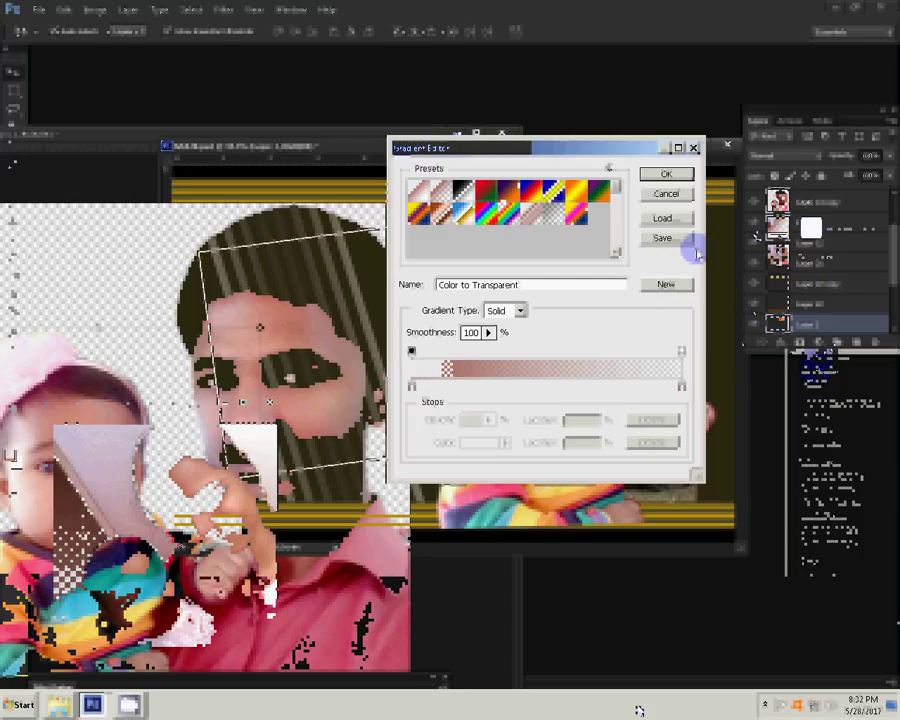
double_click(411, 385)
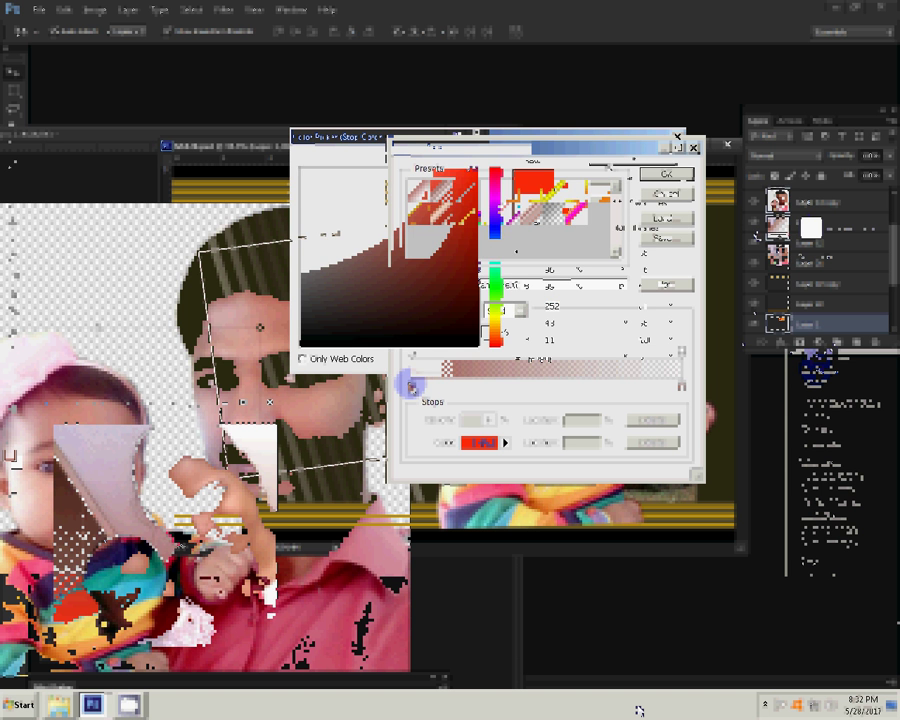
text(116)
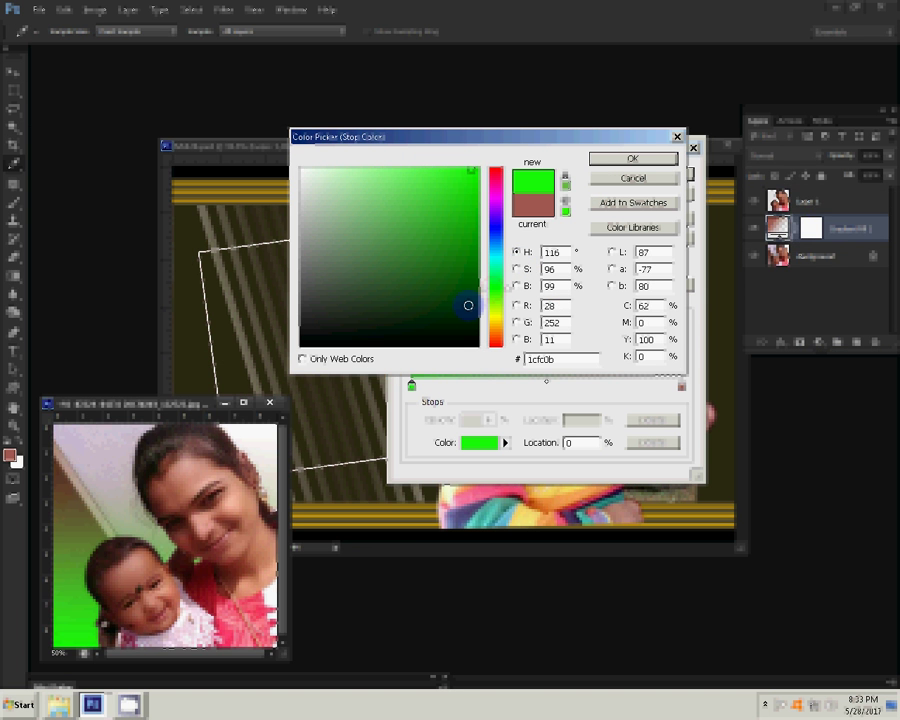
click(633, 158)
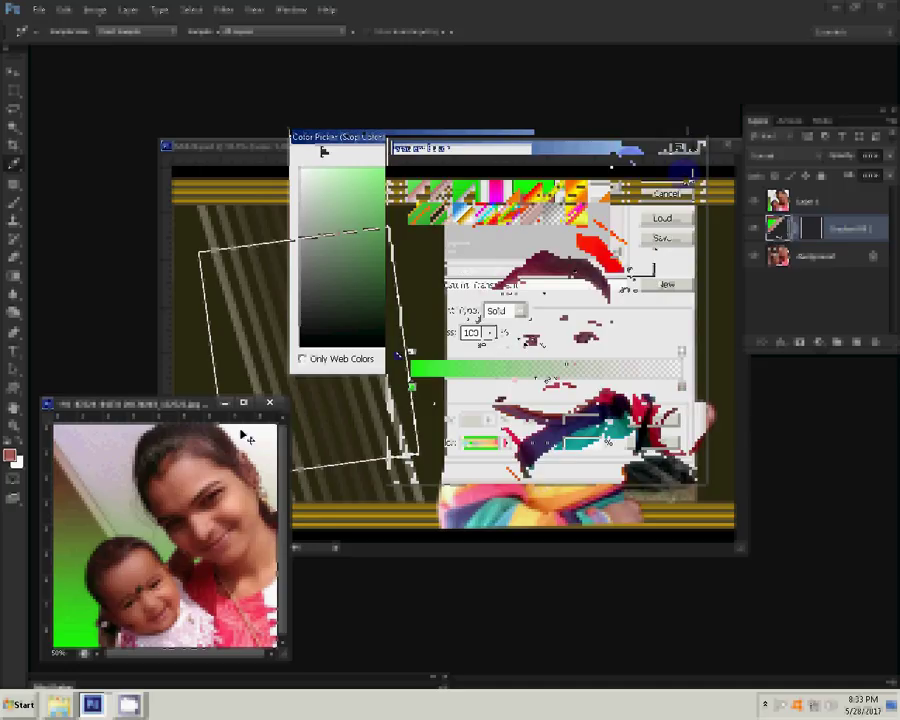
Drag the mother-and-baby photo into the template and position it over the left frame
drag(243, 435, 352, 350)
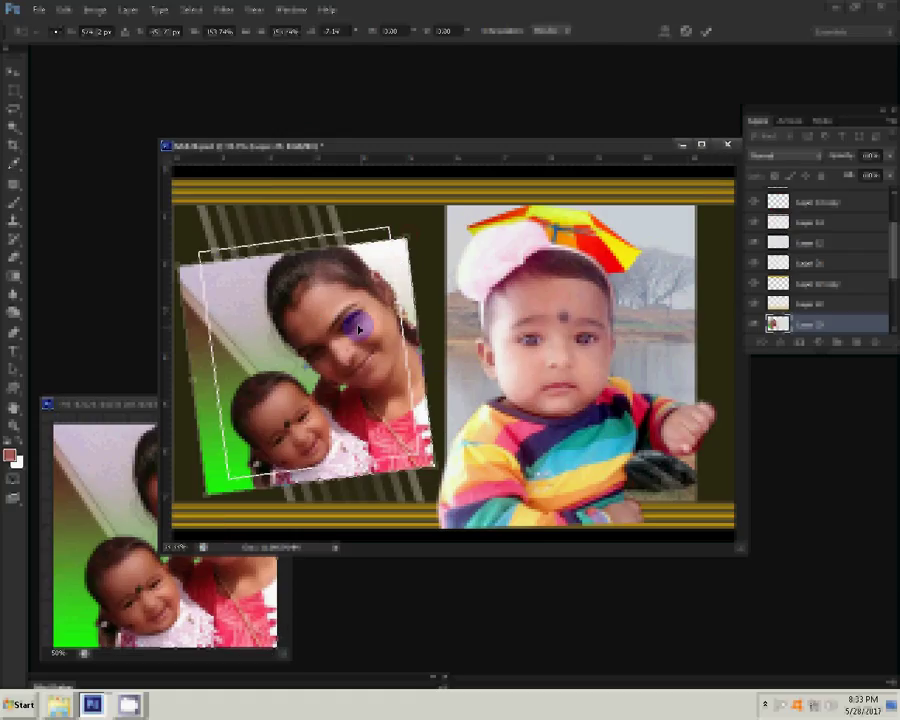
drag(358, 328, 361, 318)
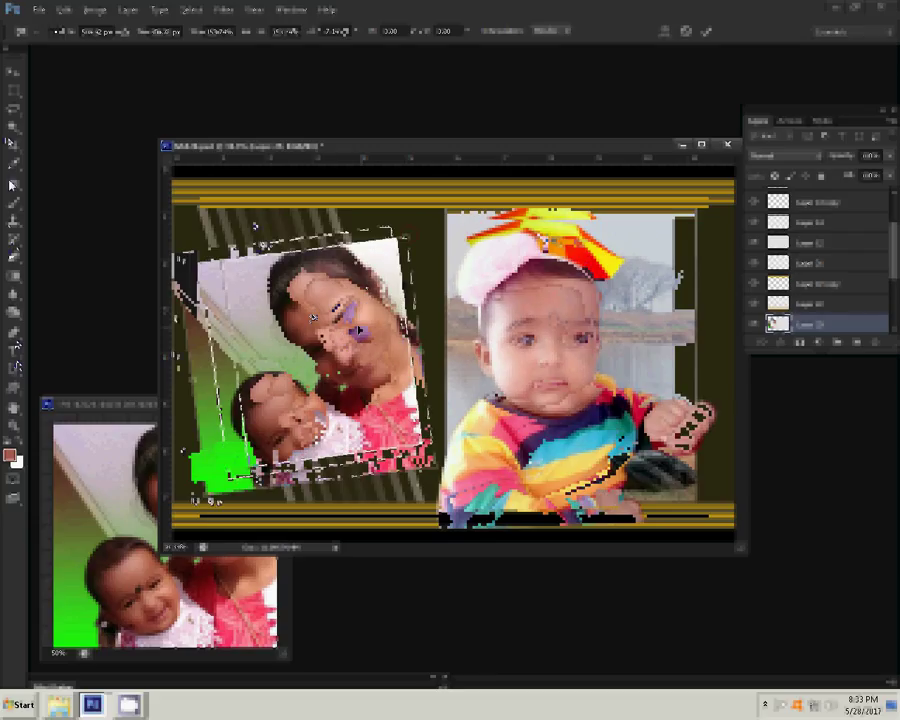
Commit the photo, make a selection from the frame path, and trim the photo to it
key(Return)
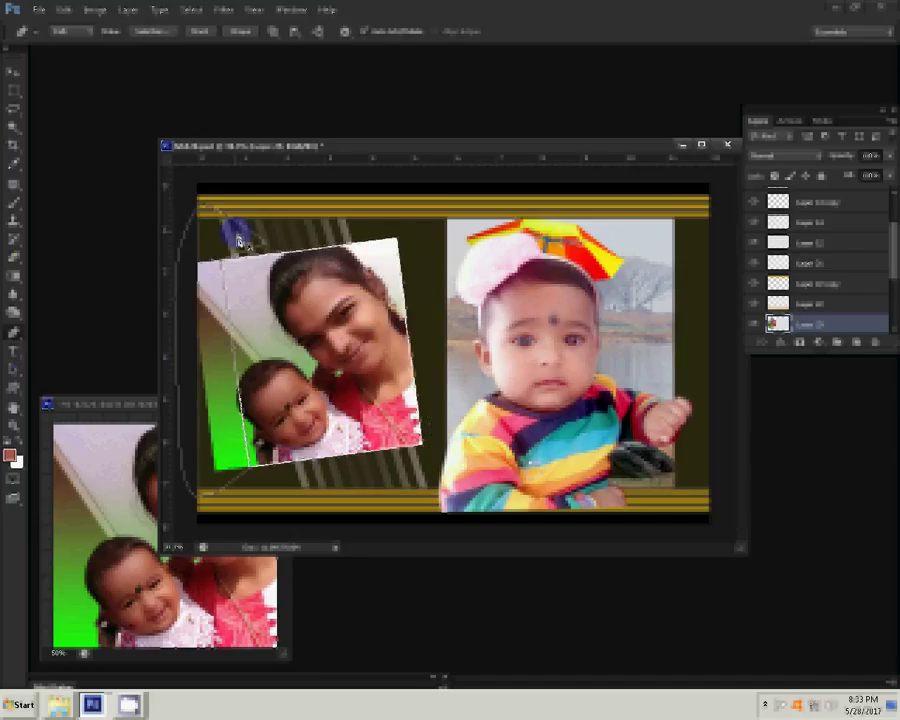
right_click(238, 242)
click(262, 298)
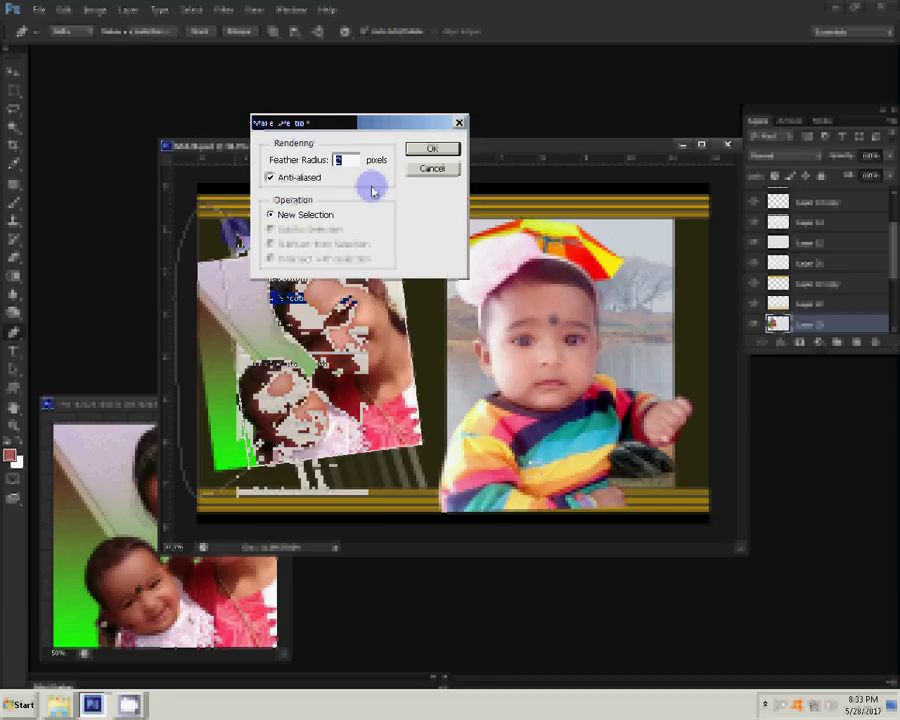
click(430, 148)
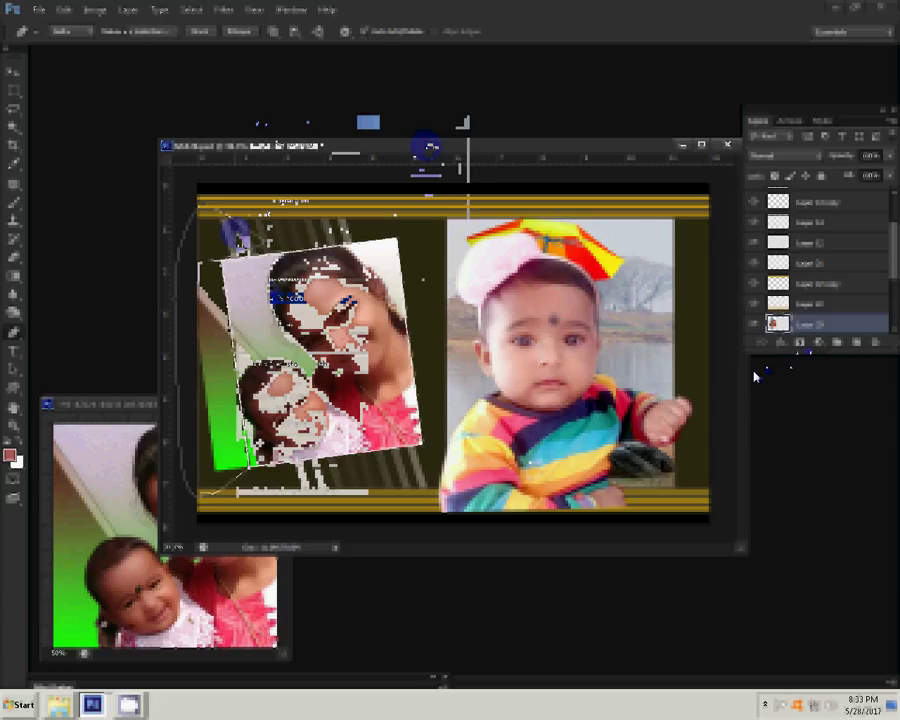
click(756, 376)
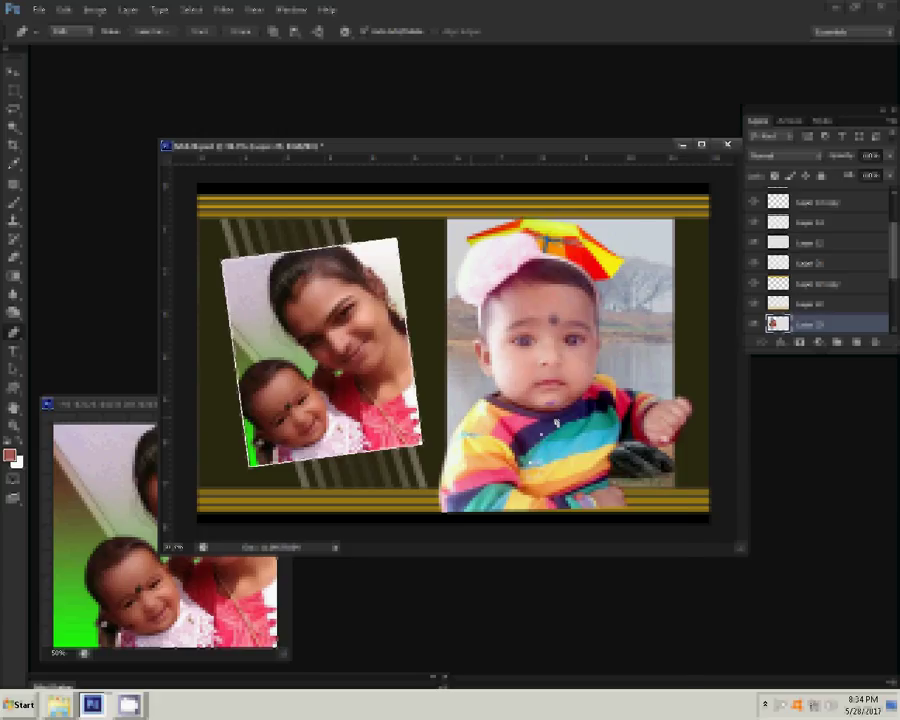
Apply Levels to the baby picture (darker midtones, then Auto) and bring up Save As
right_click(555, 418)
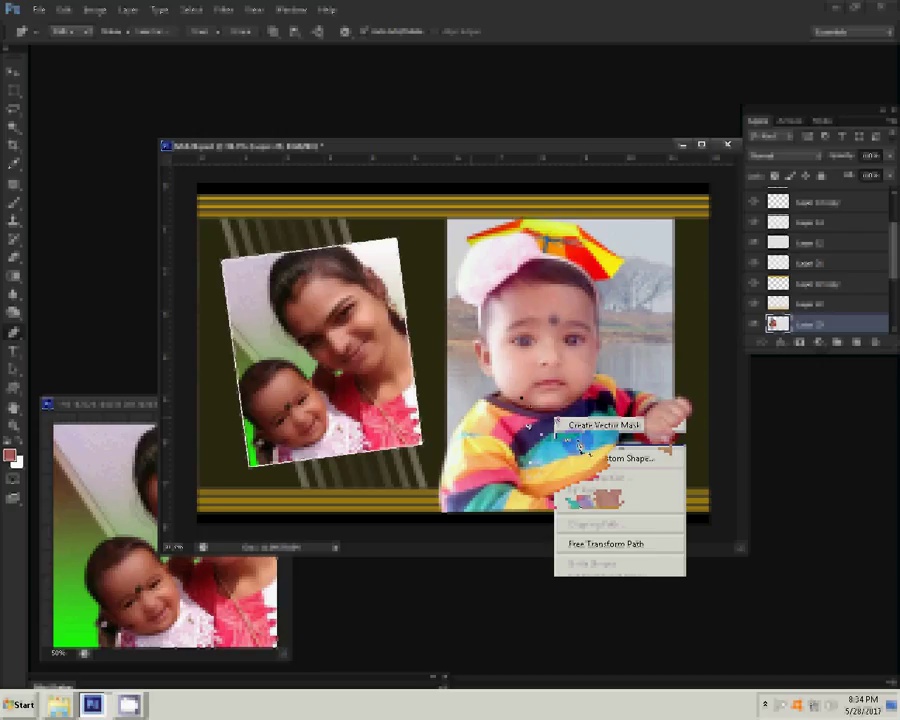
click(548, 352)
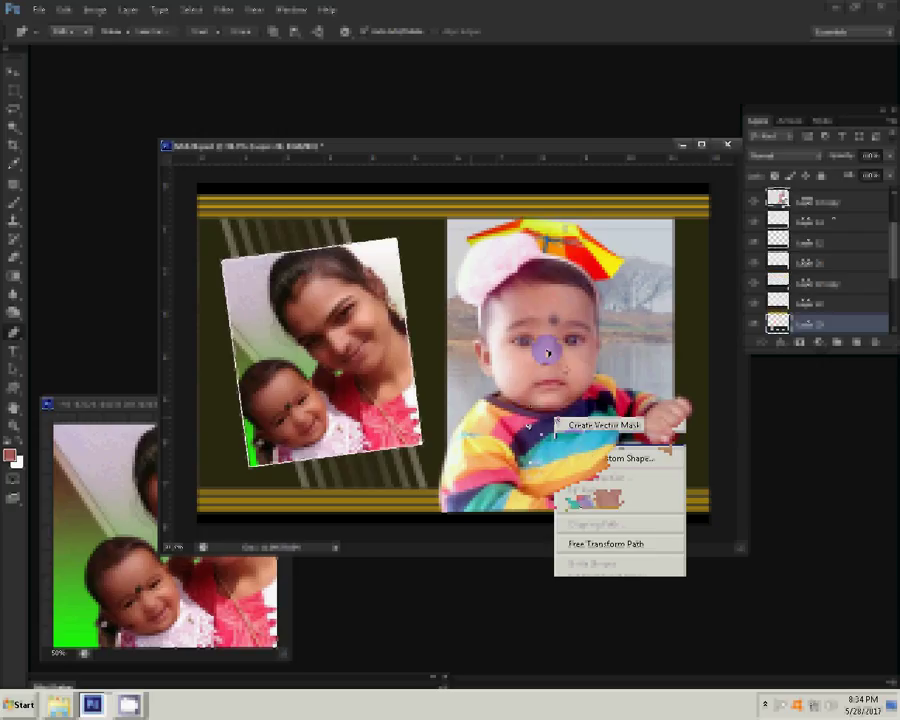
key(ctrl+l)
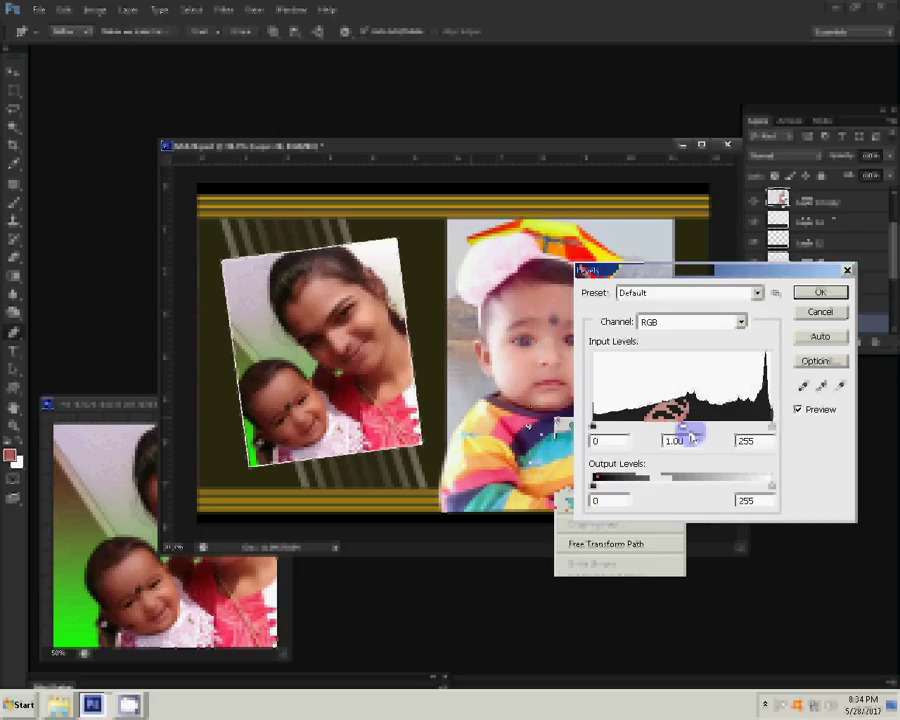
drag(686, 432, 727, 428)
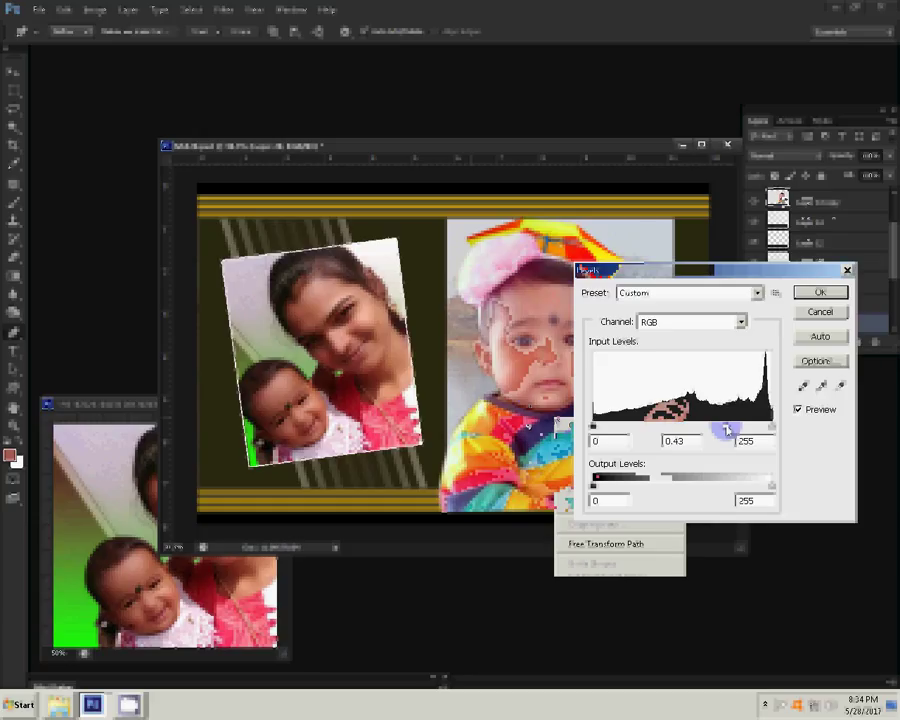
click(819, 336)
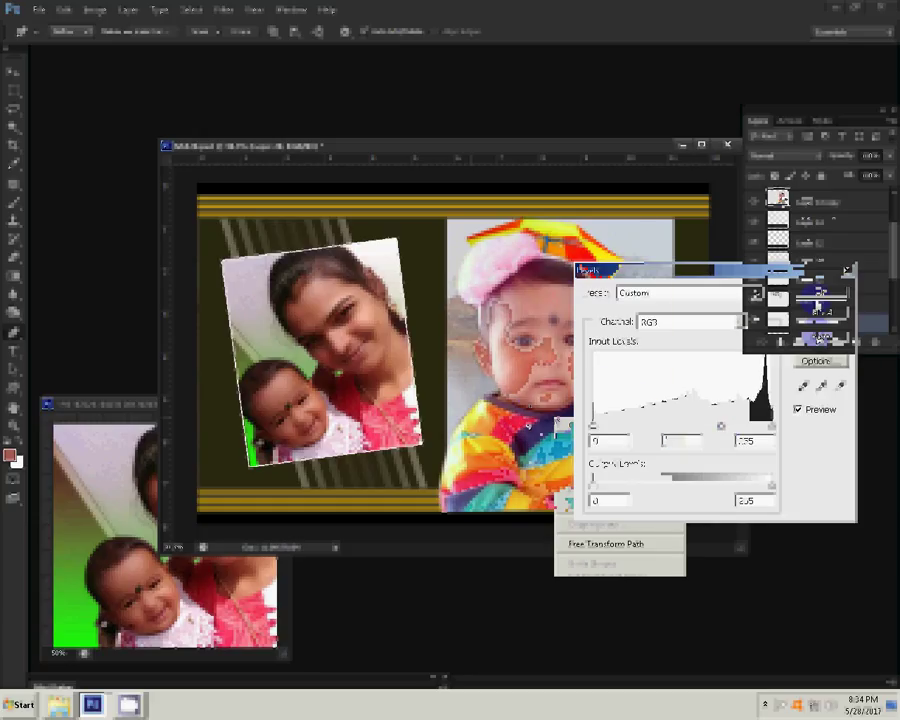
click(818, 305)
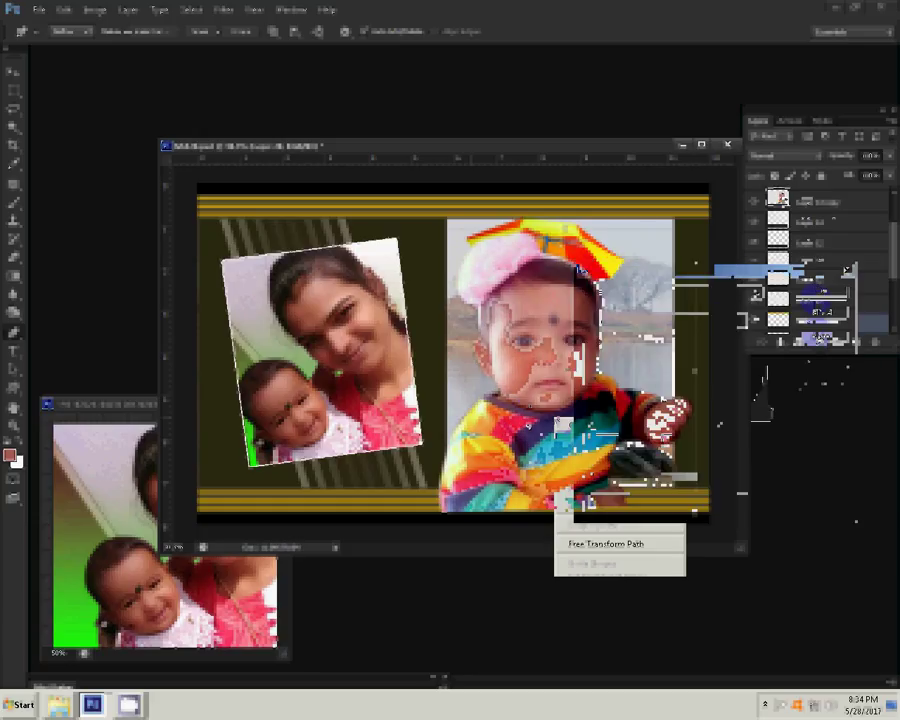
key(ctrl+shift+s)
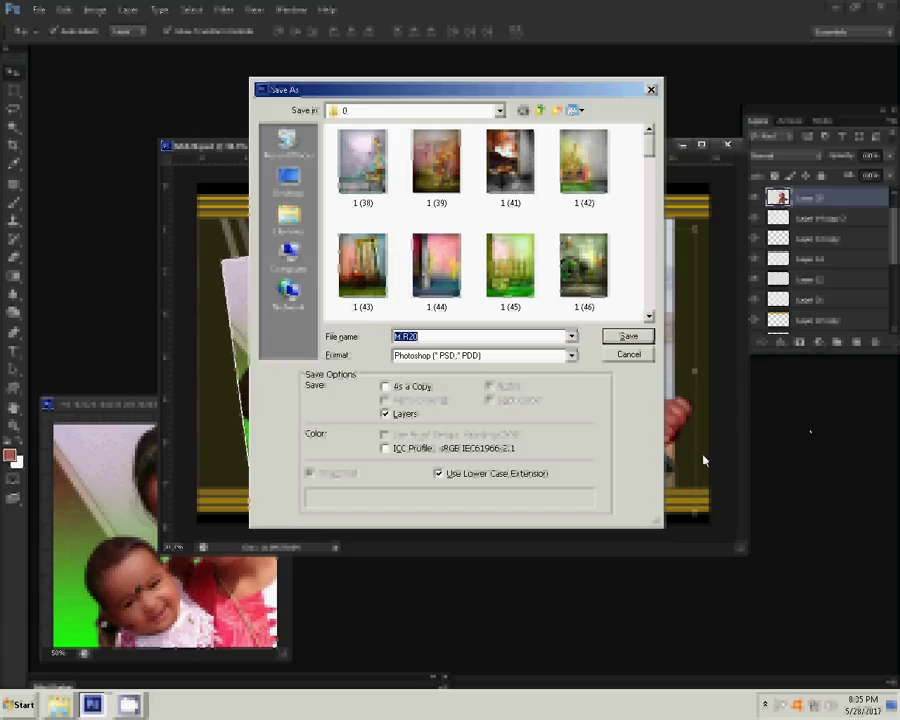
Save the composite as JPEG 'M' in folder 2017-05-25_0001 at Maximum quality
click(298, 266)
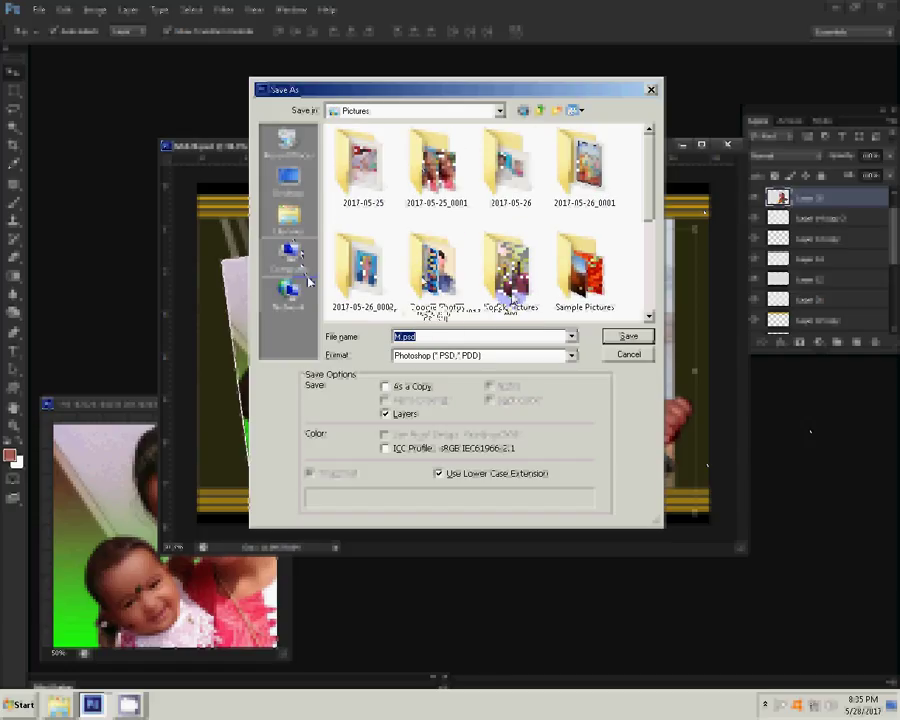
click(456, 200)
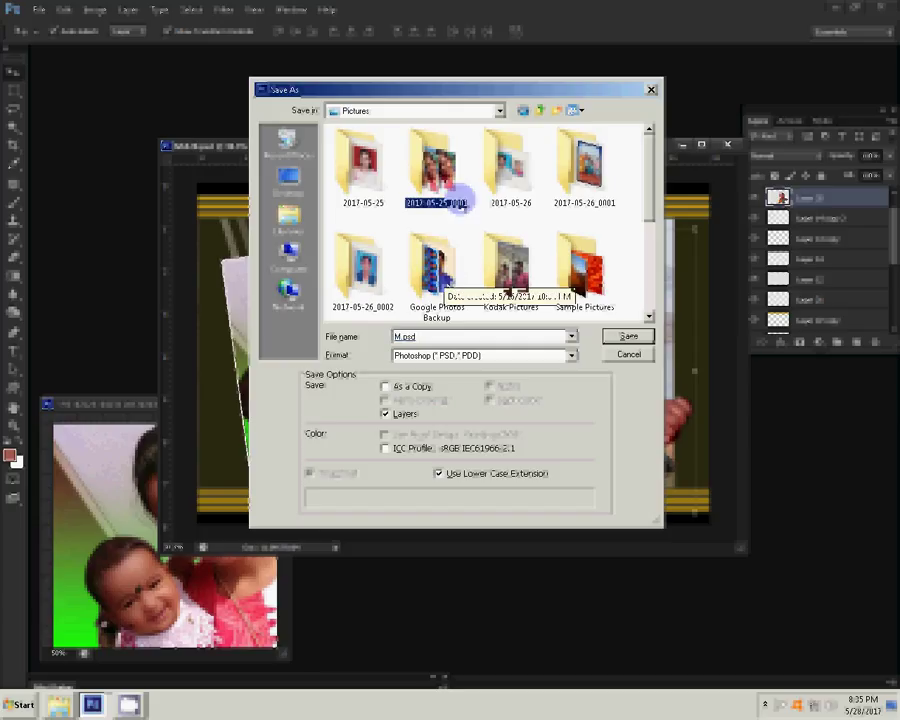
double_click(458, 200)
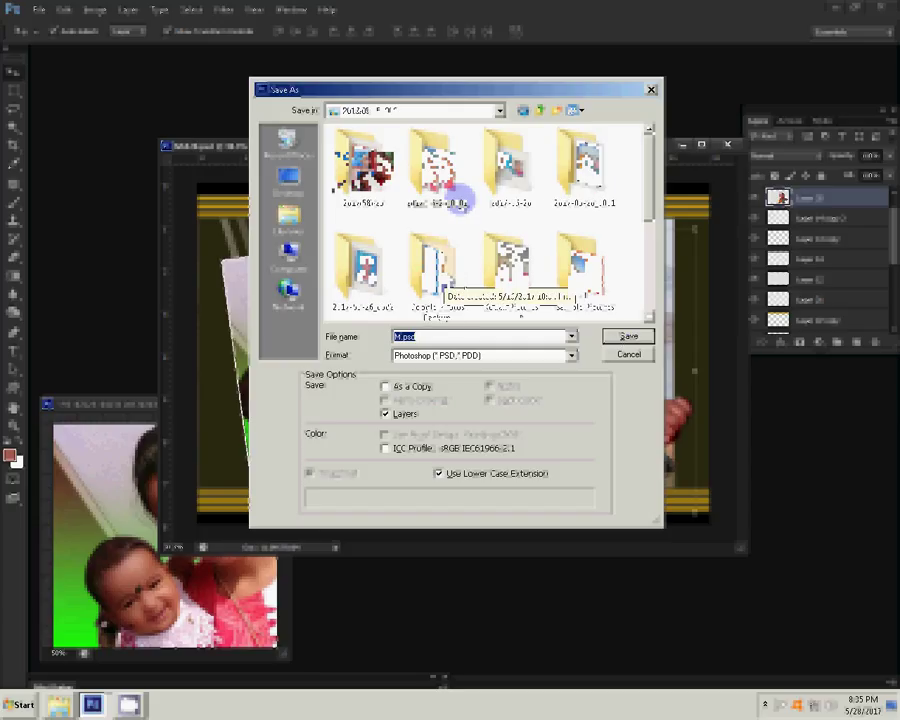
click(625, 338)
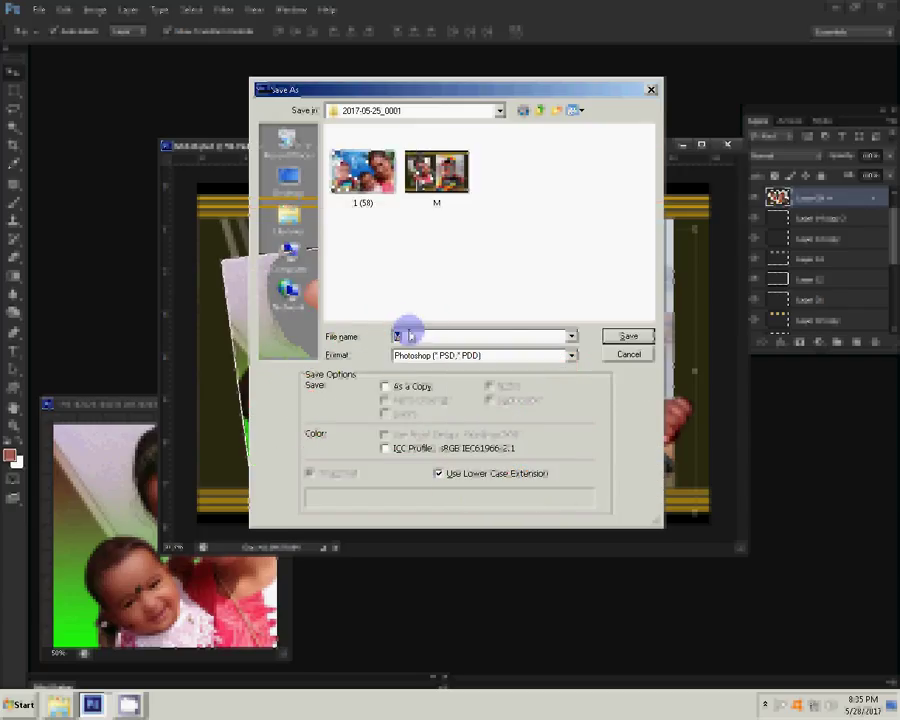
click(451, 355)
key(j)
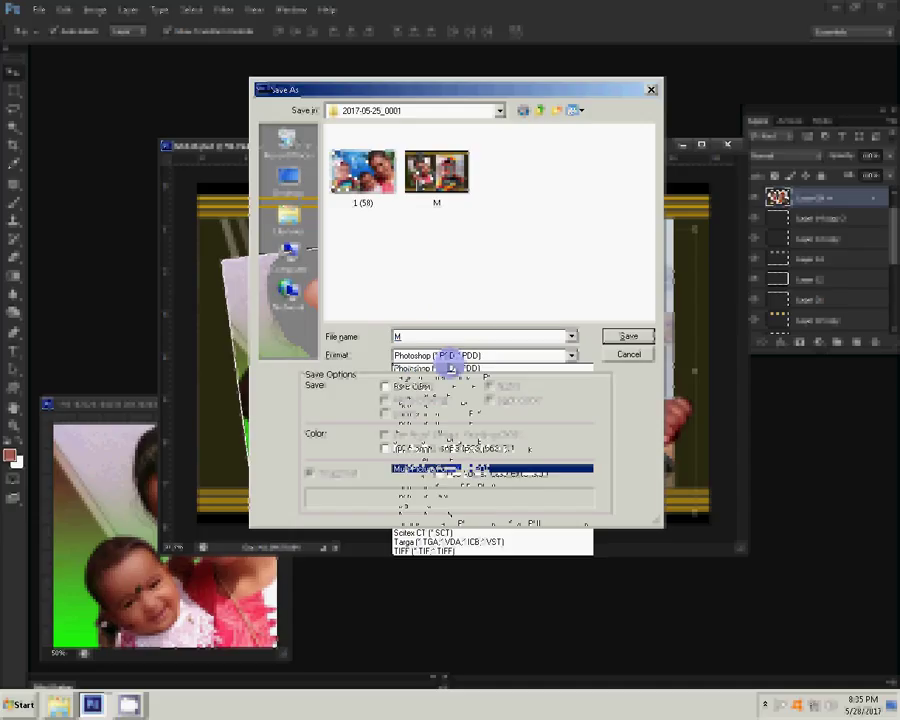
key(Return)
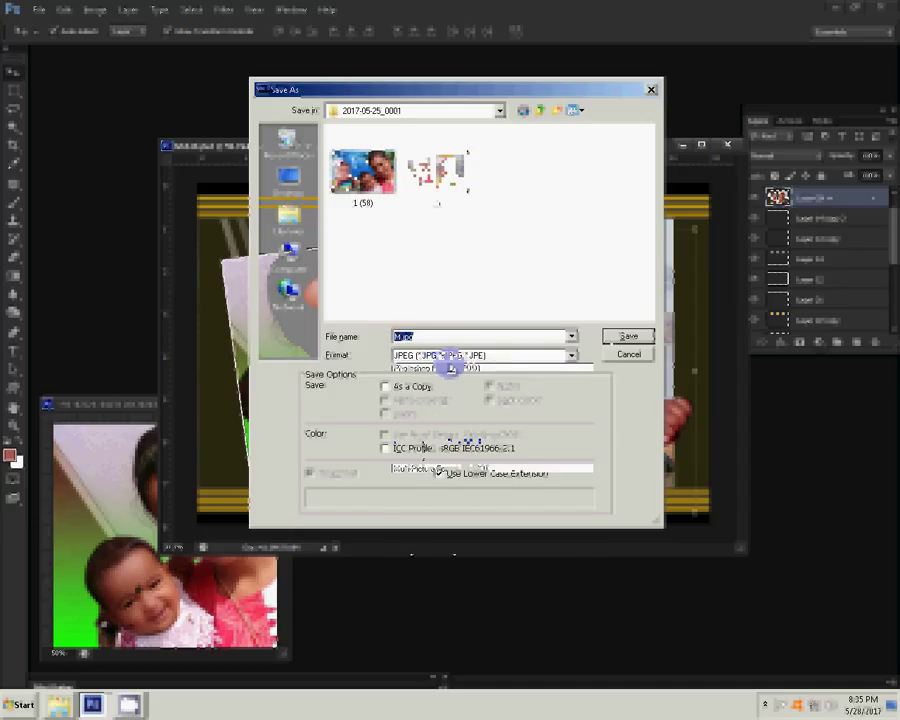
key(Return)
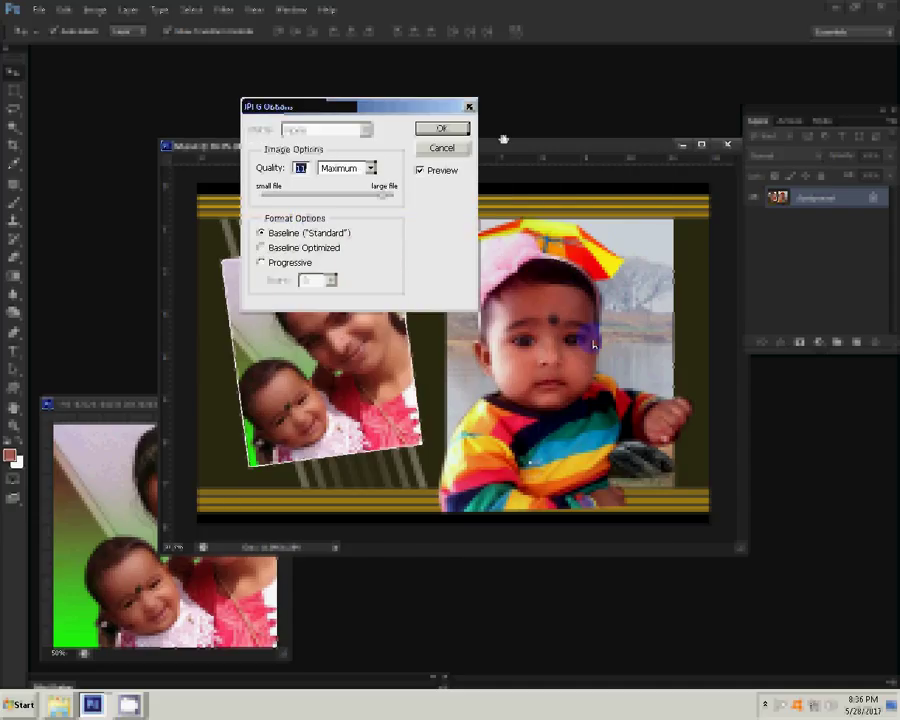
click(443, 131)
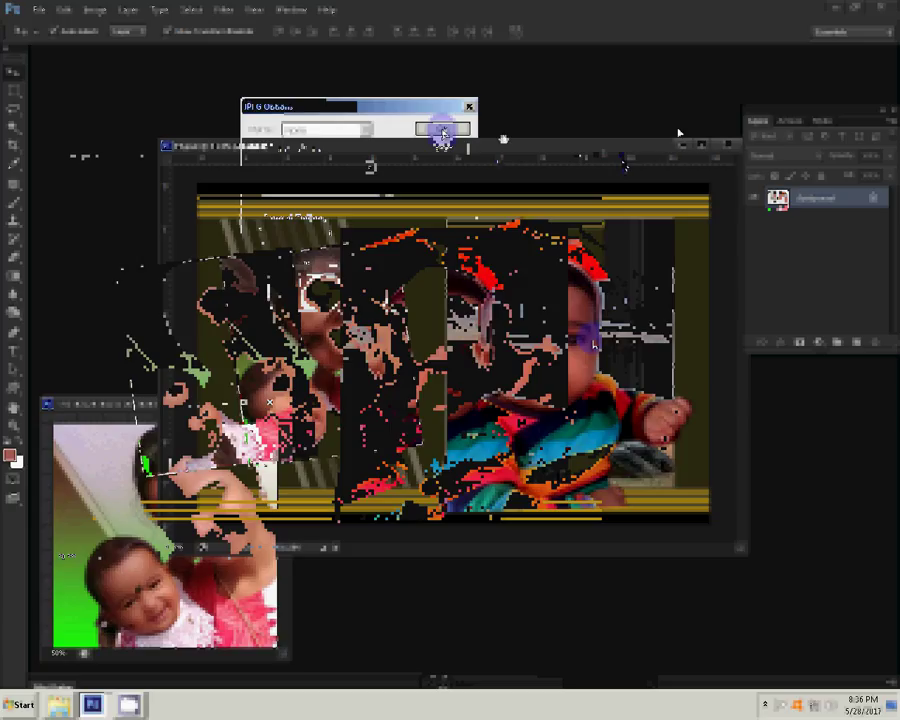
Open the M.R04 template from the scenery images folder window in Photoshop
click(92, 704)
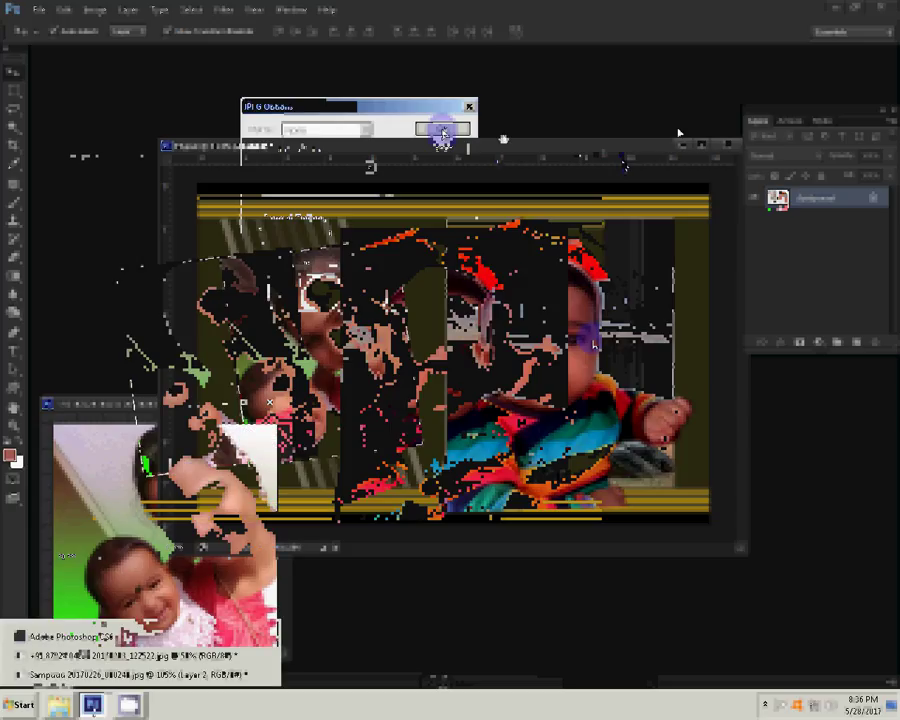
click(72, 674)
mouse_move(58, 704)
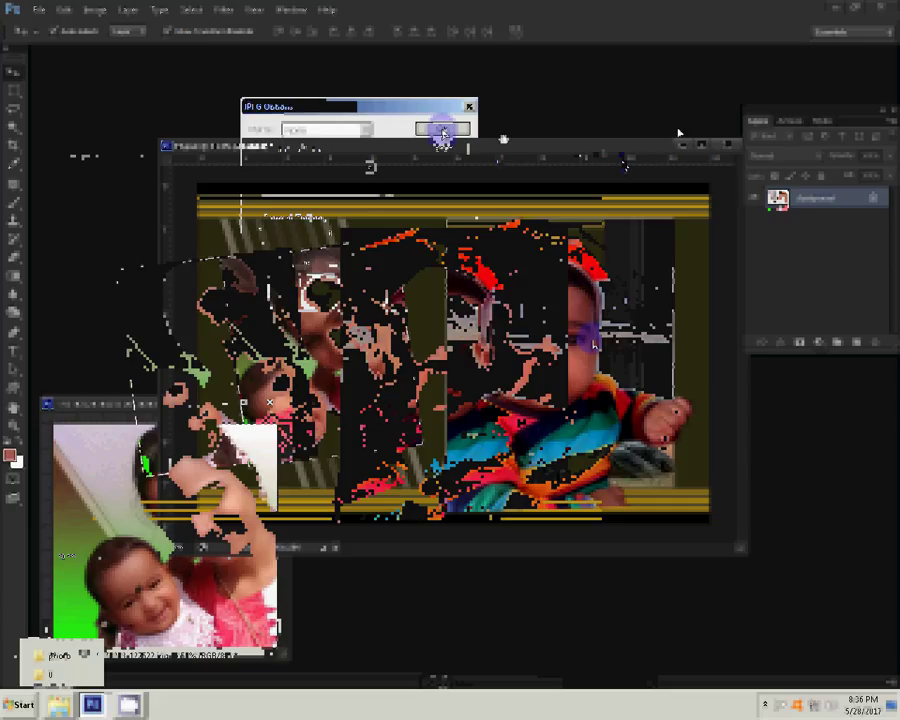
click(60, 660)
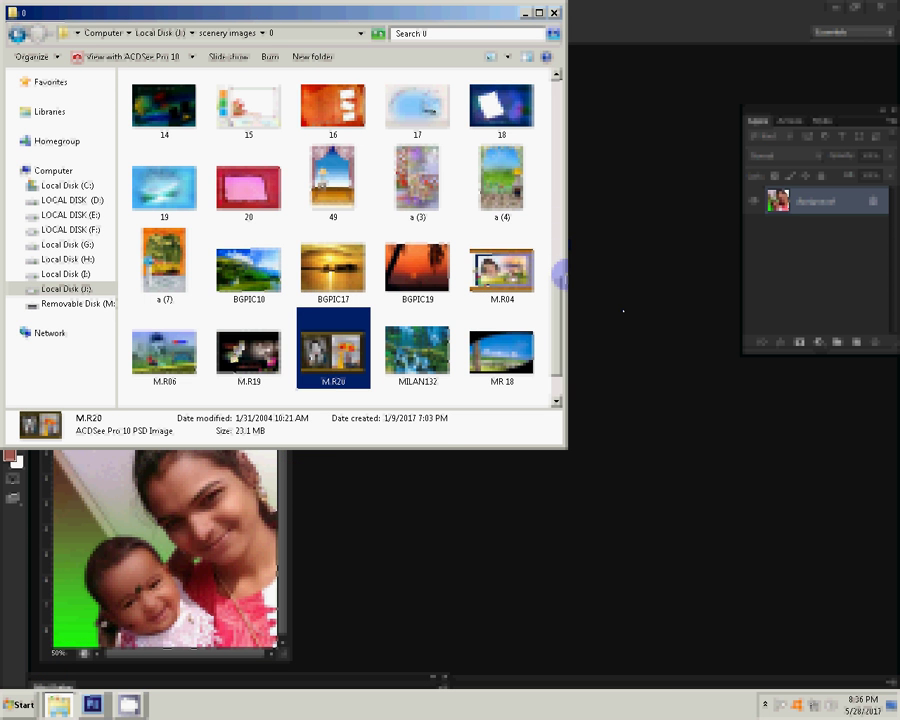
drag(561, 275, 558, 350)
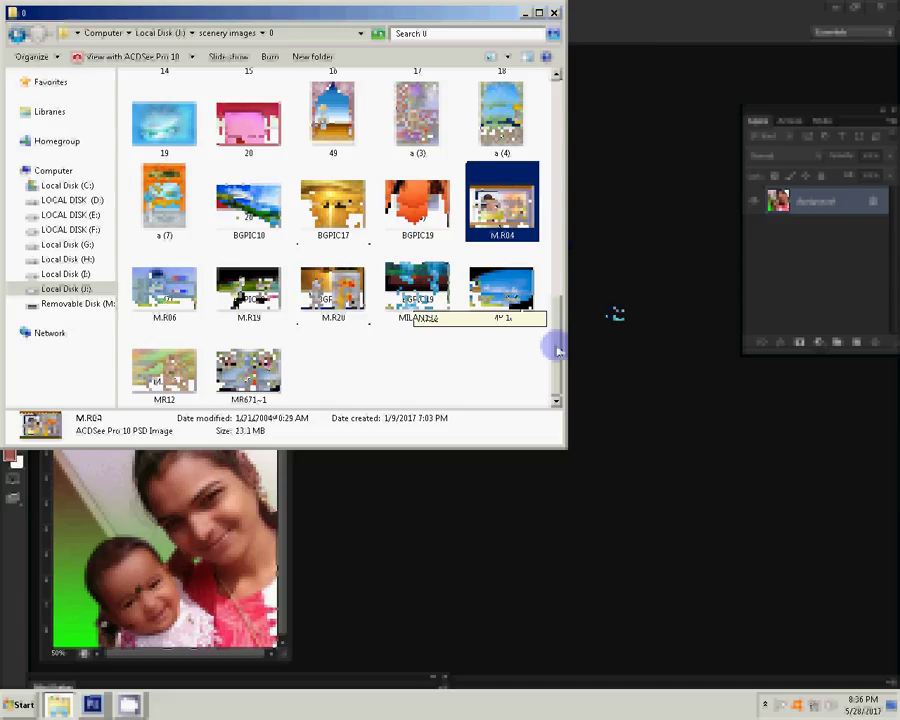
click(612, 310)
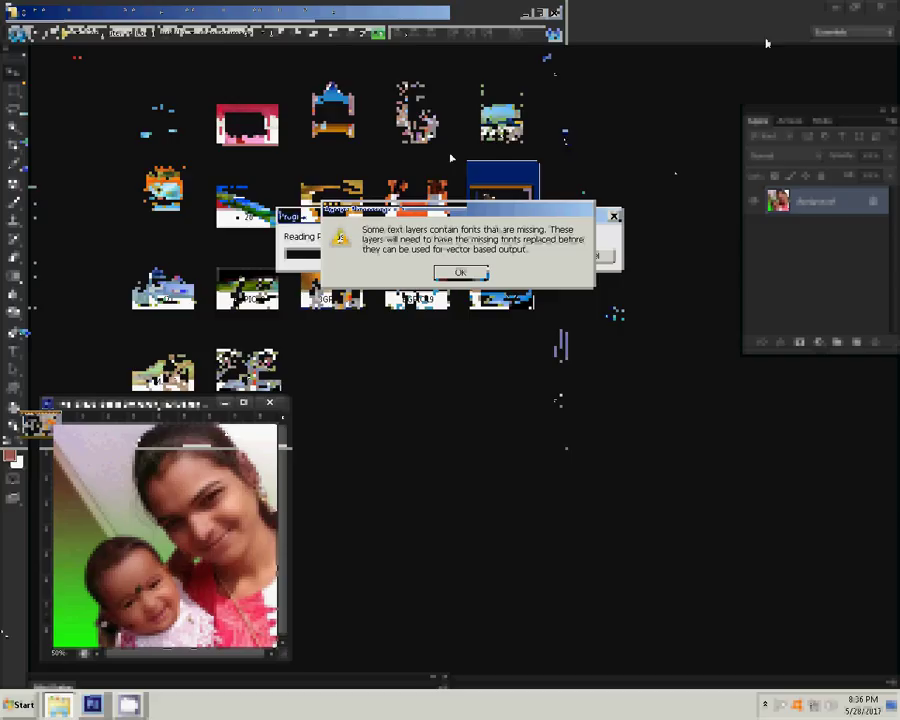
Dismiss the fonts warning, hide the template's figures, then nudge the photo and soften its edges
key(Return)
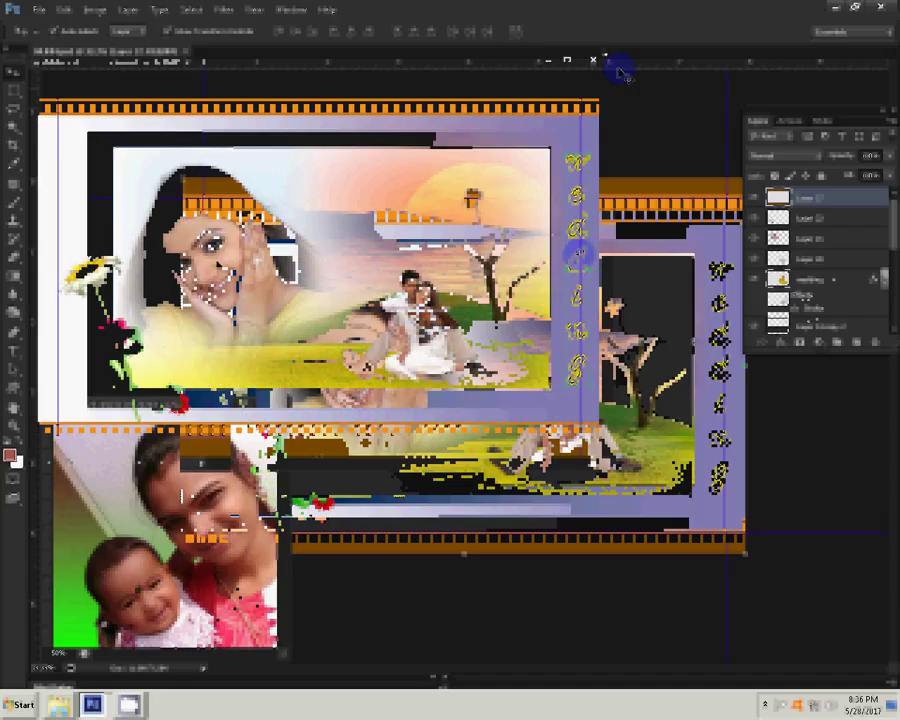
click(757, 240)
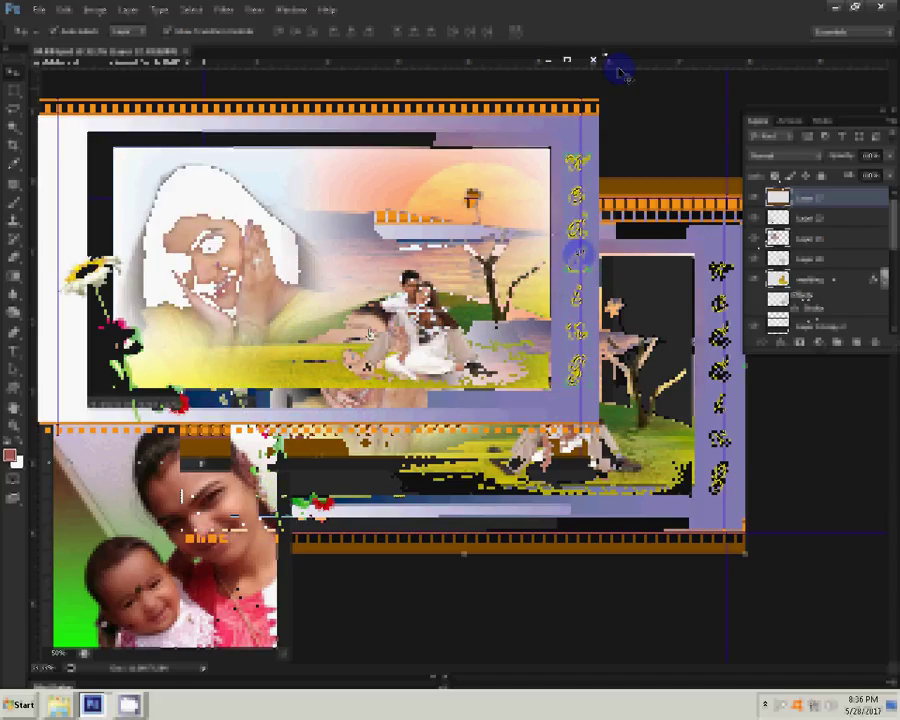
click(757, 268)
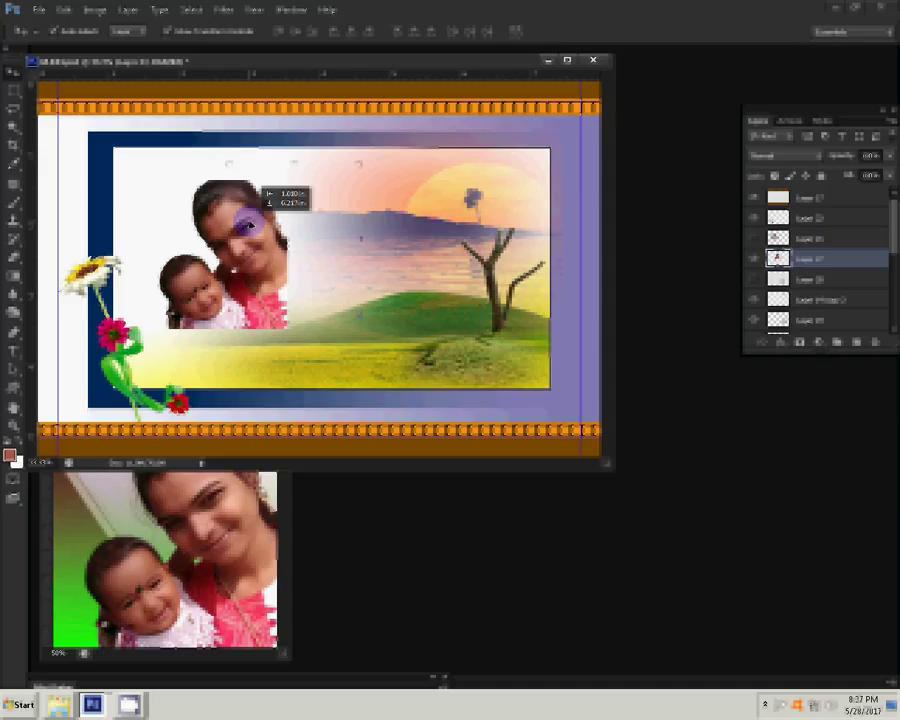
drag(248, 226, 252, 226)
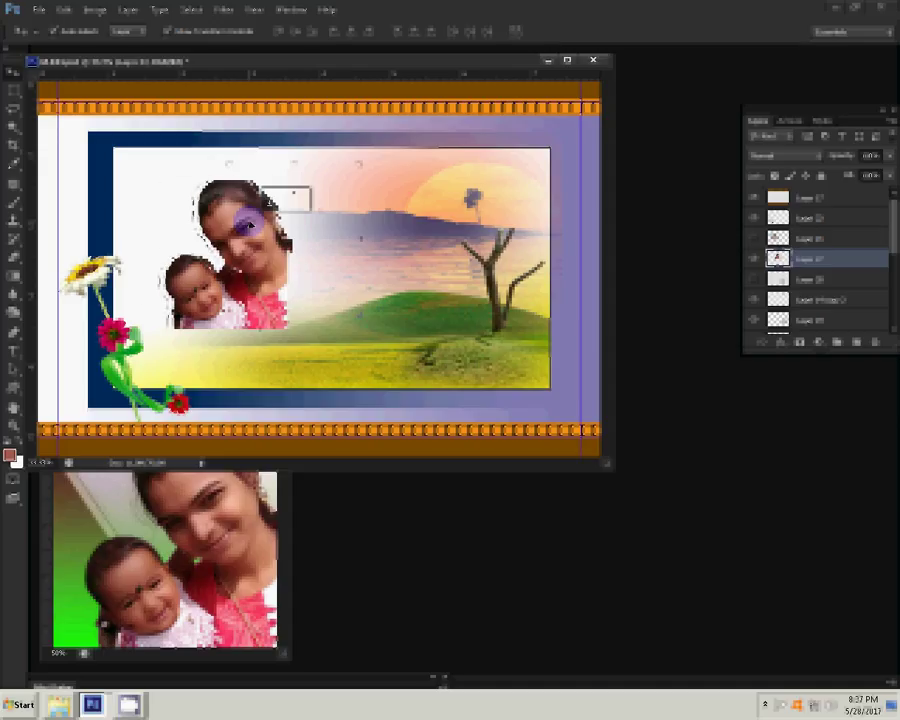
drag(145, 315, 293, 296)
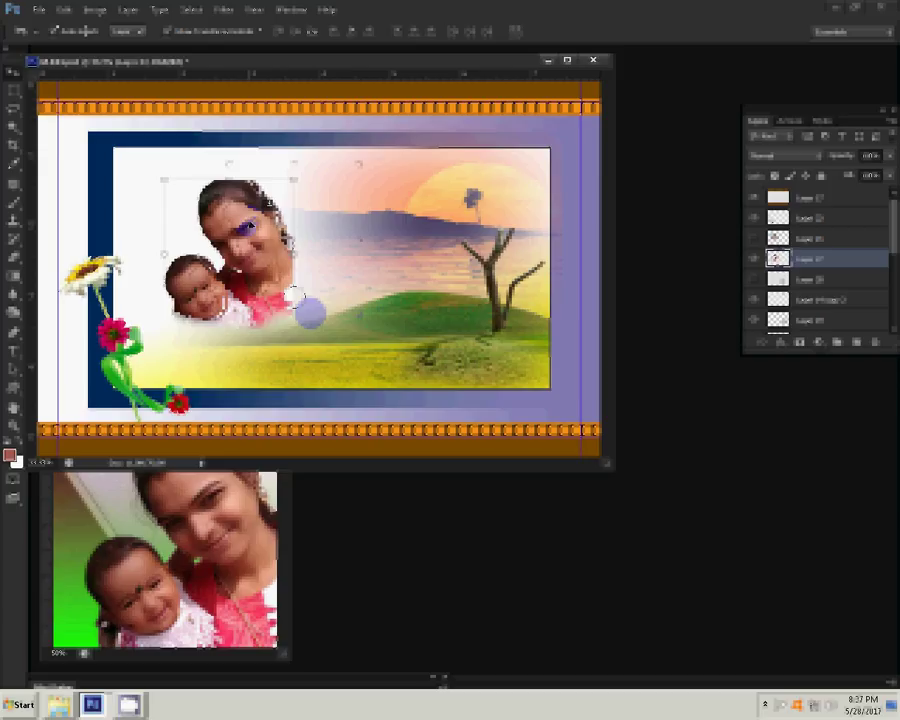
drag(310, 313, 199, 156)
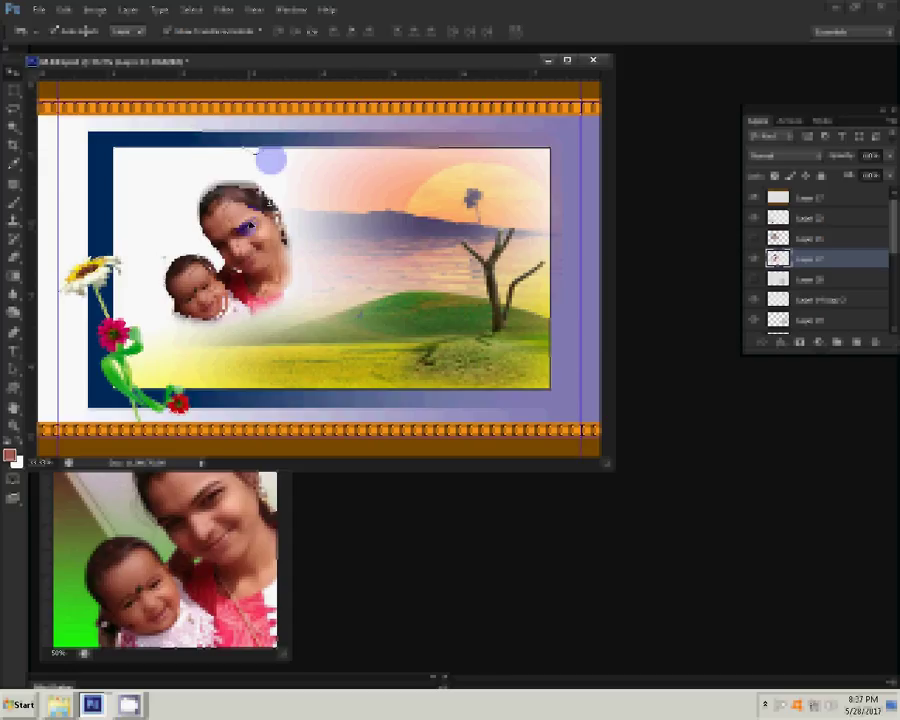
Enlarge the mother-and-baby photo and tilt it counterclockwise, committing the transform
click(271, 160)
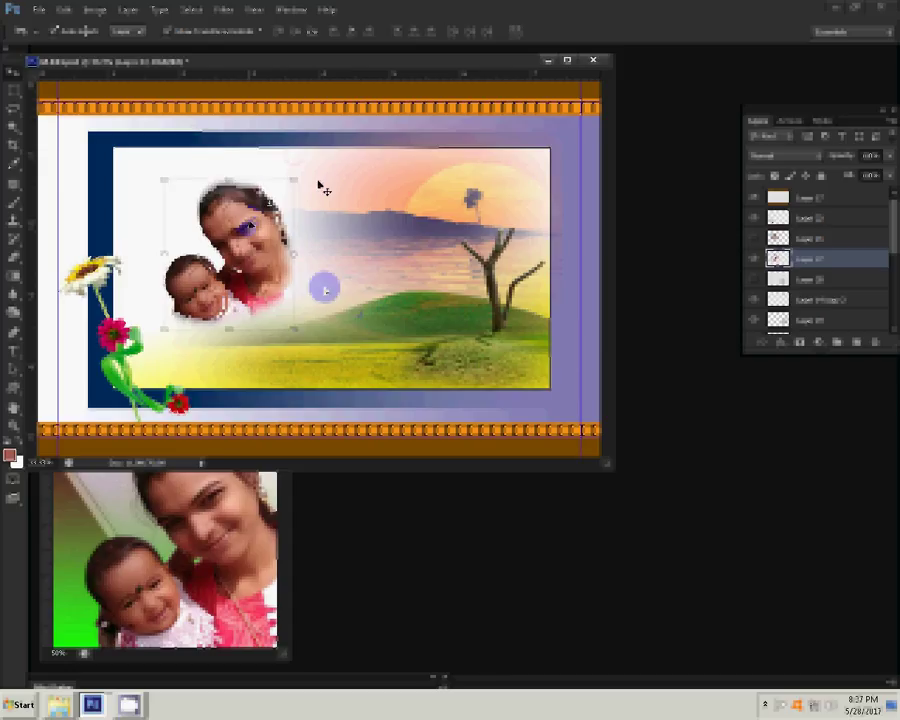
drag(295, 177, 345, 128)
drag(325, 289, 335, 155)
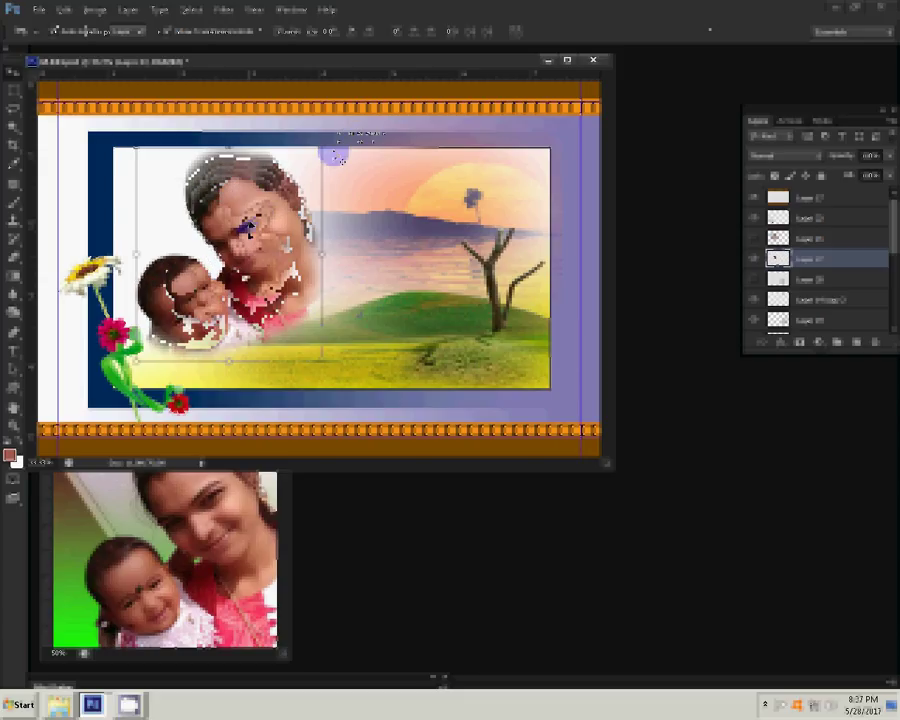
double_click(240, 238)
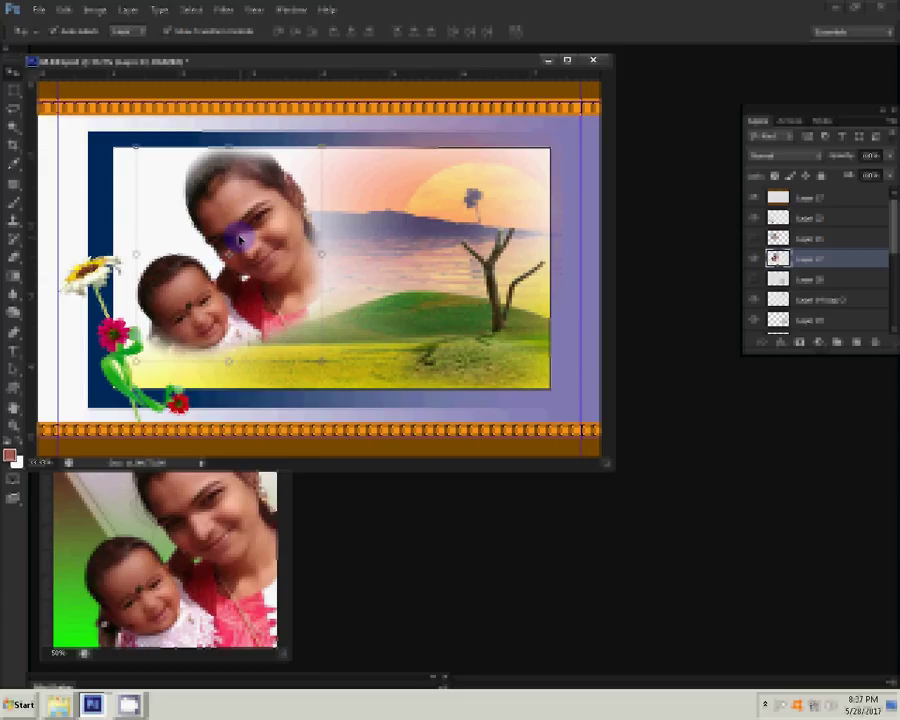
Select the woman's and baby's heads with the Quick Selection tool and bring the original photo forward
key(w)
drag(240, 238, 252, 238)
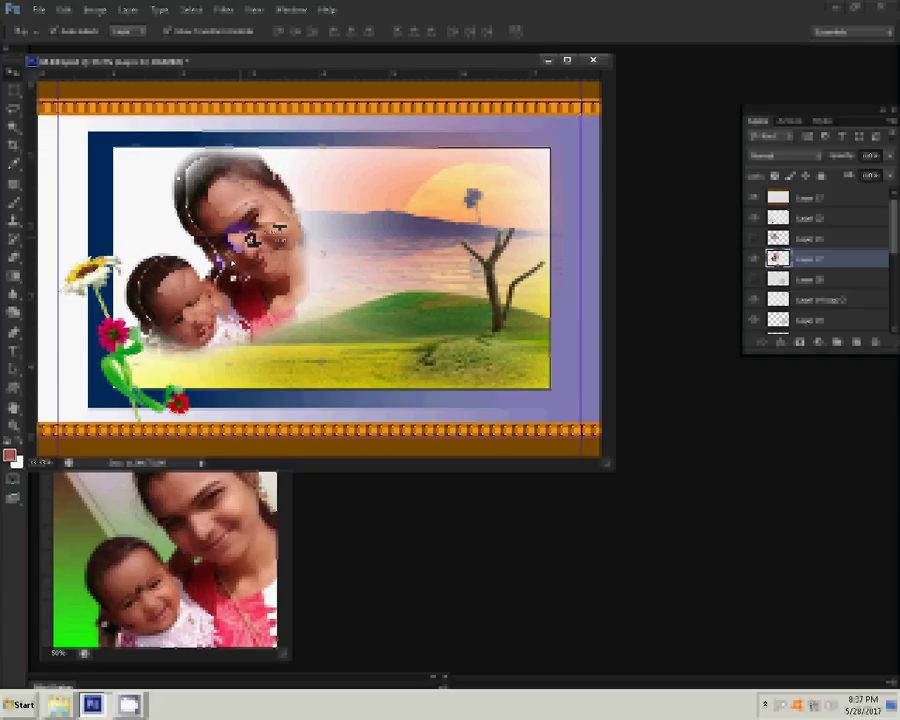
click(268, 238)
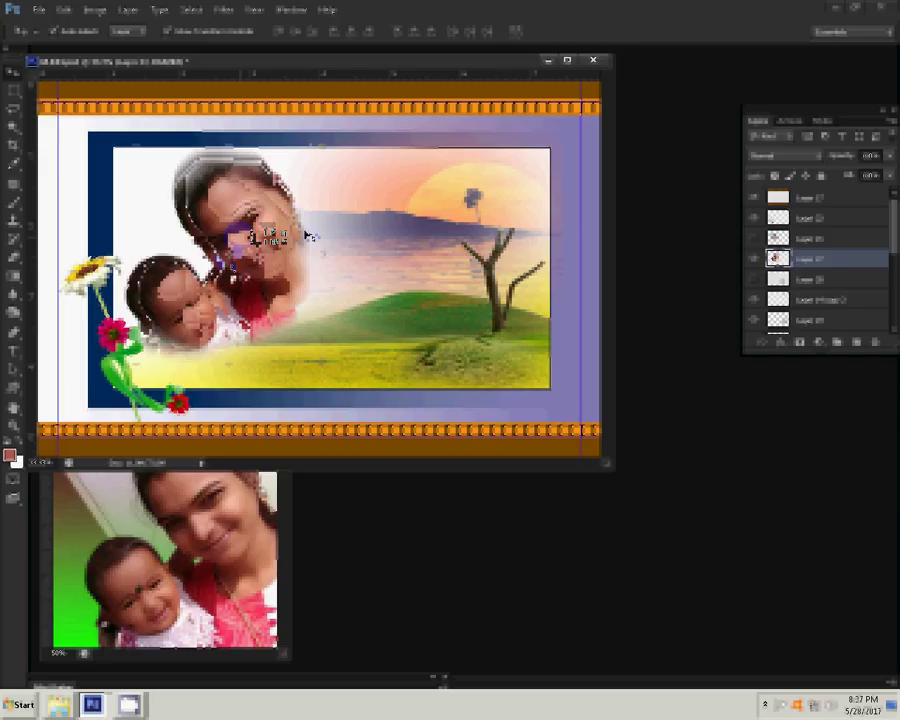
drag(308, 236, 415, 280)
drag(229, 459, 229, 411)
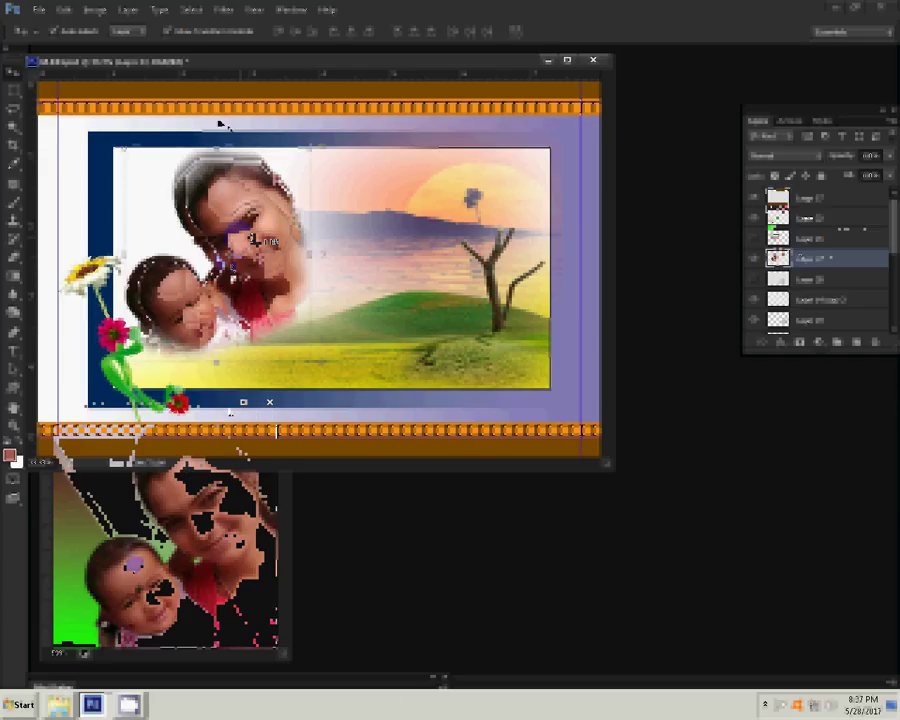
drag(218, 66, 280, 162)
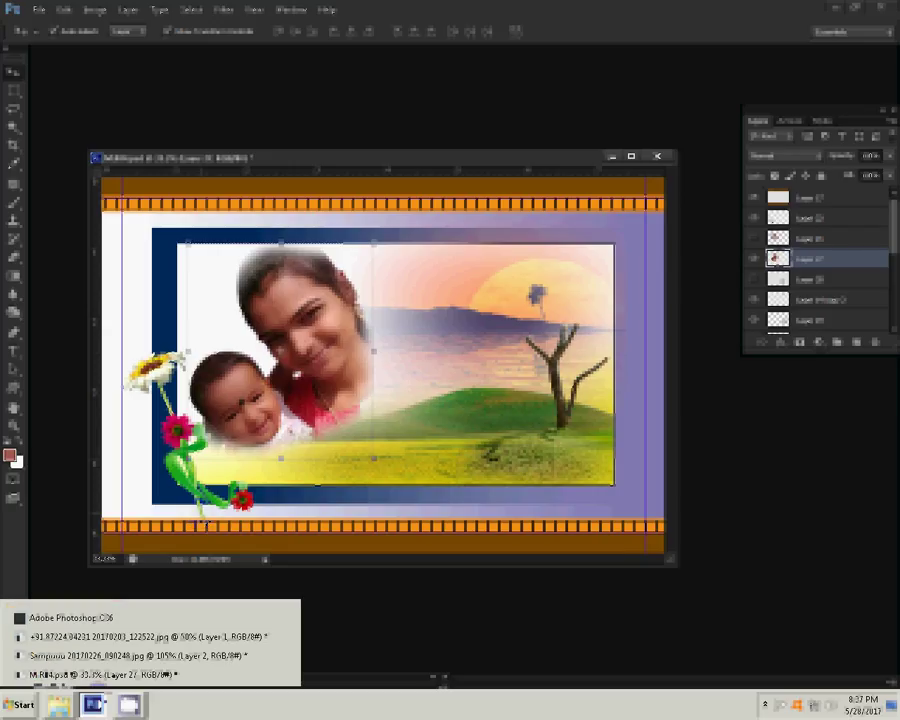
Switch to the baby document and scale the rainbow-shirted baby up toward the upper right
click(56, 637)
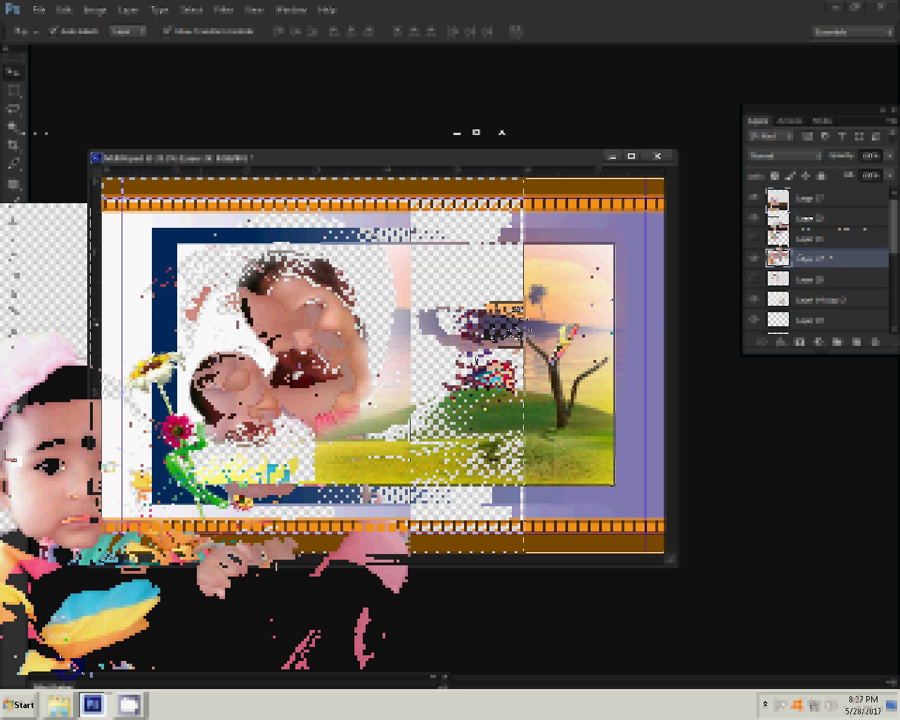
key(ctrl+t)
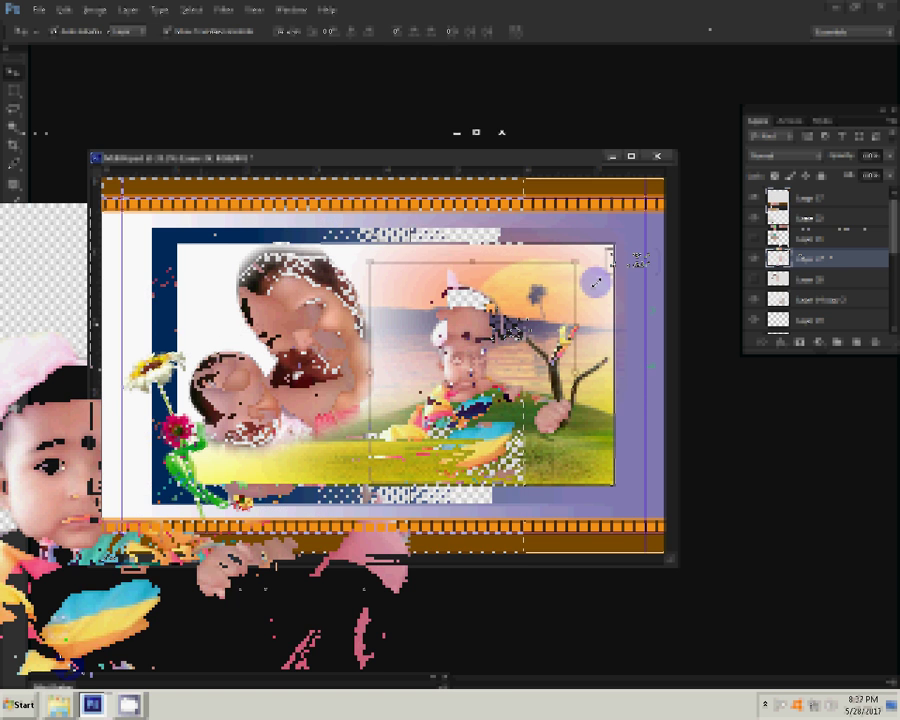
drag(596, 283, 614, 270)
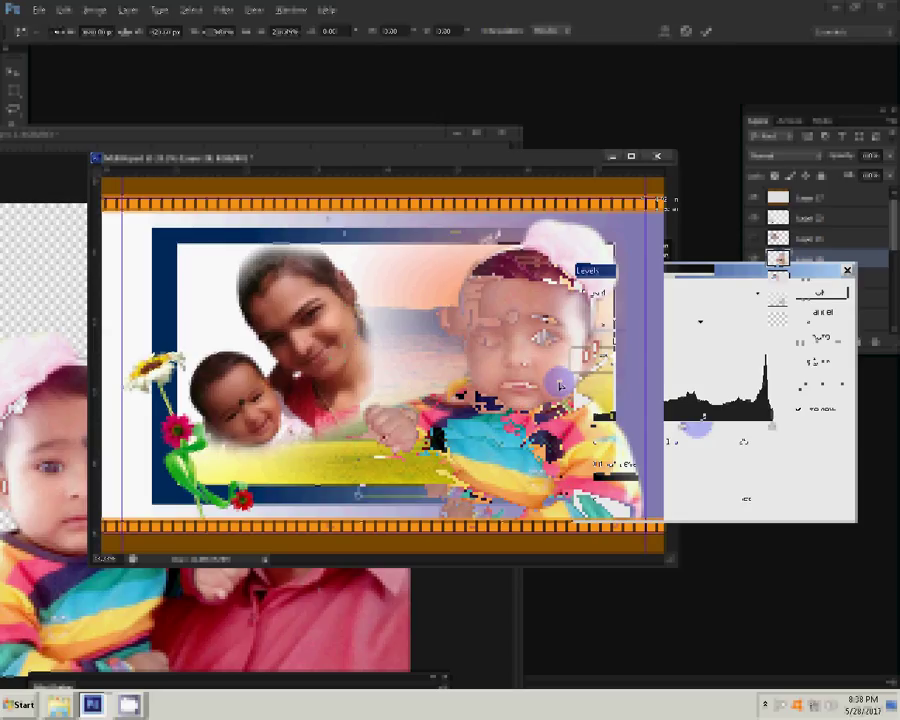
Set the baby layer's Levels midtone input to 0.55 and confirm
drag(683, 427, 716, 429)
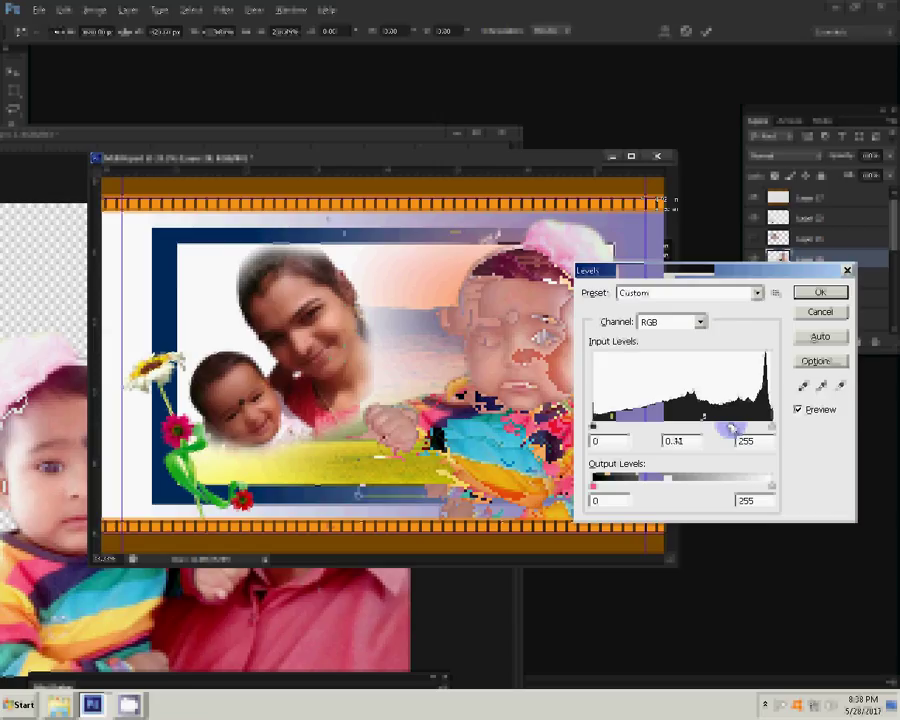
click(716, 429)
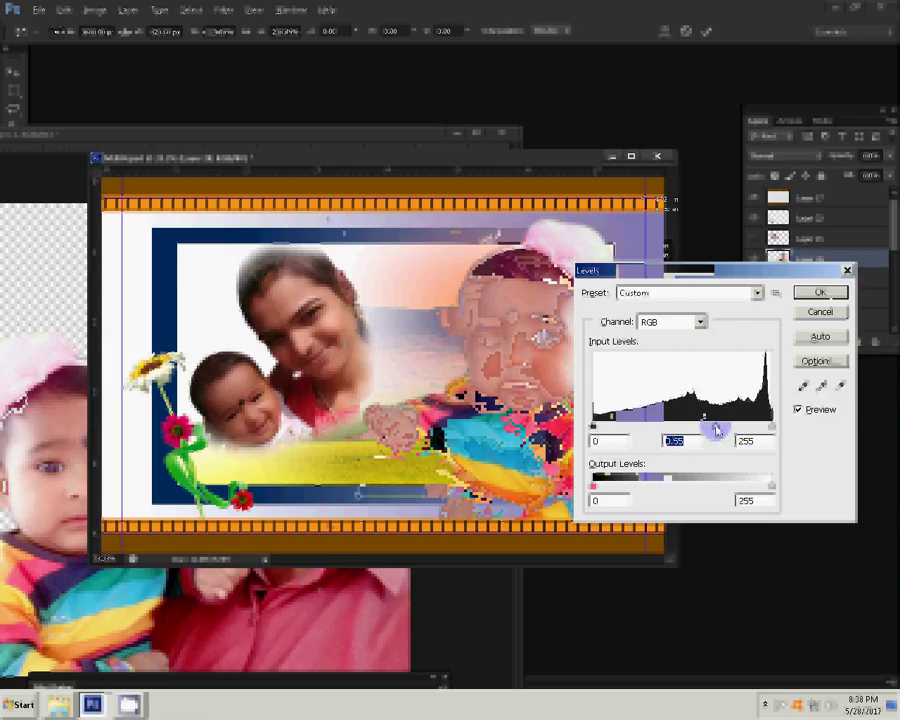
key(Return)
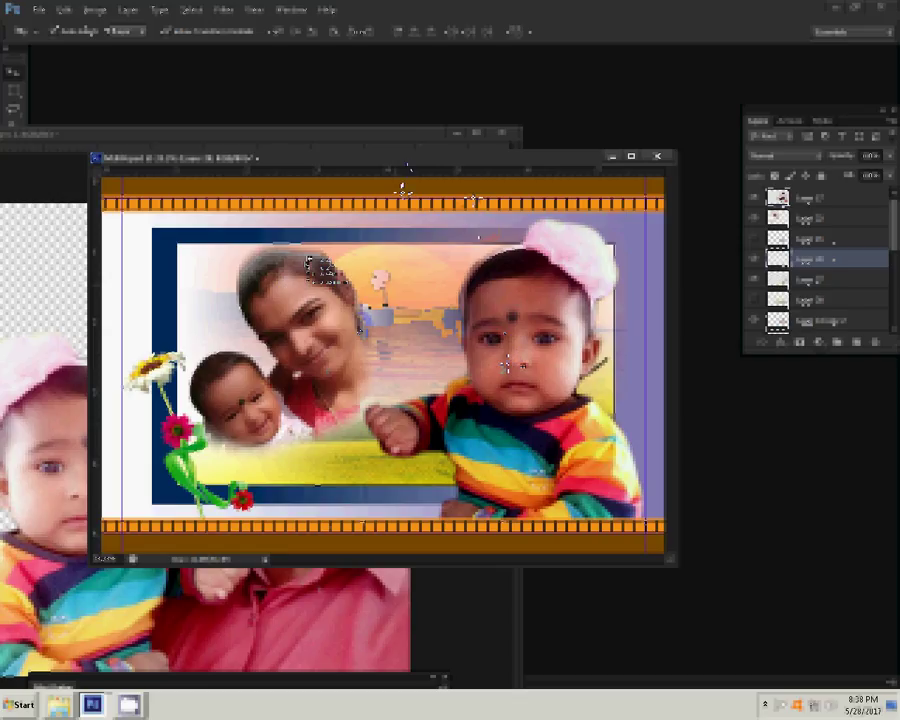
Open Save As, browse Pictures to the 2017-05-25_0001 folder, and save there
key(ctrl+shift+s)
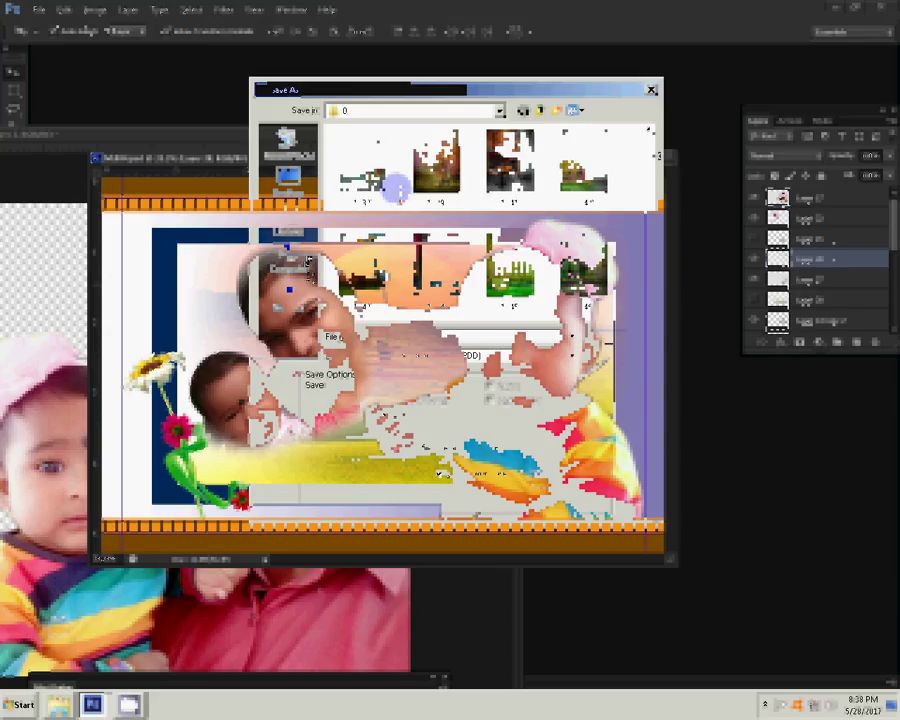
scroll(651, 300, down, 5)
scroll(651, 300, down, 1)
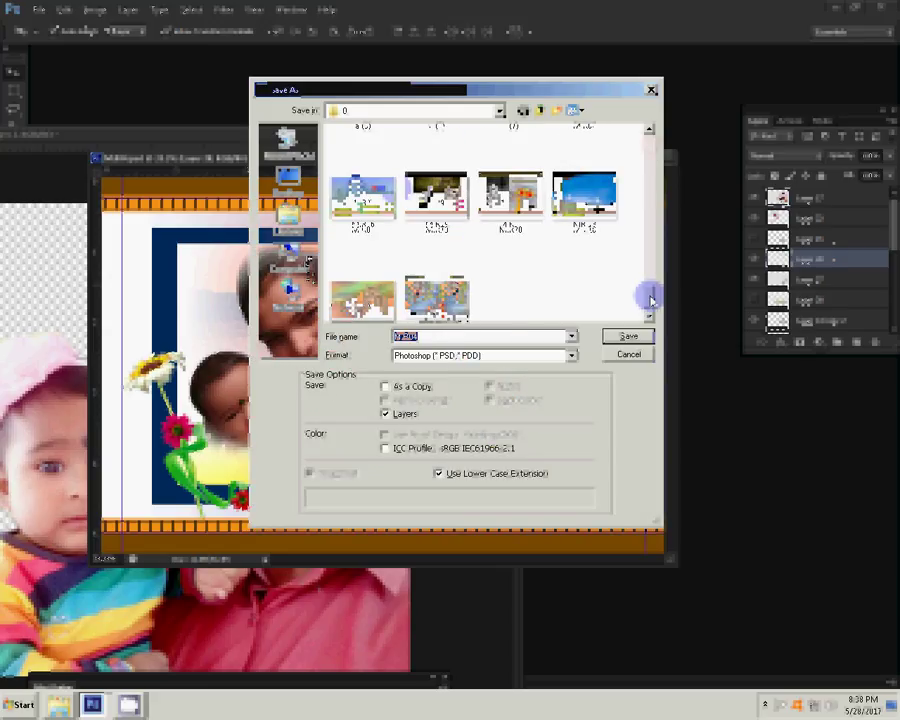
mouse_move(651, 300)
mouse_down()
mouse_move(645, 243)
mouse_move(649, 249)
mouse_up()
scroll(649, 249, down, 2)
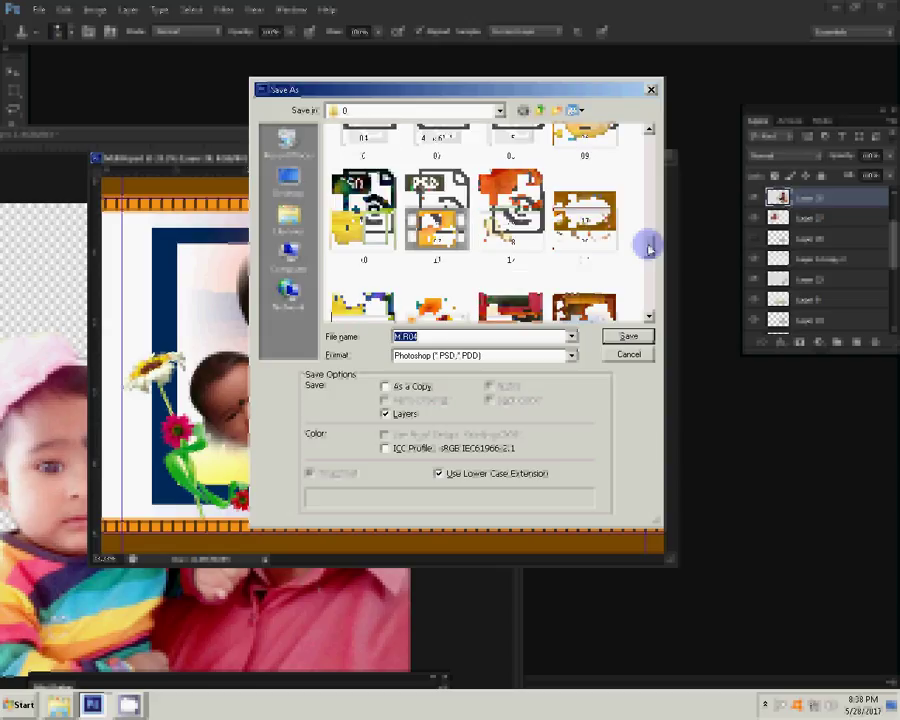
drag(649, 249, 652, 203)
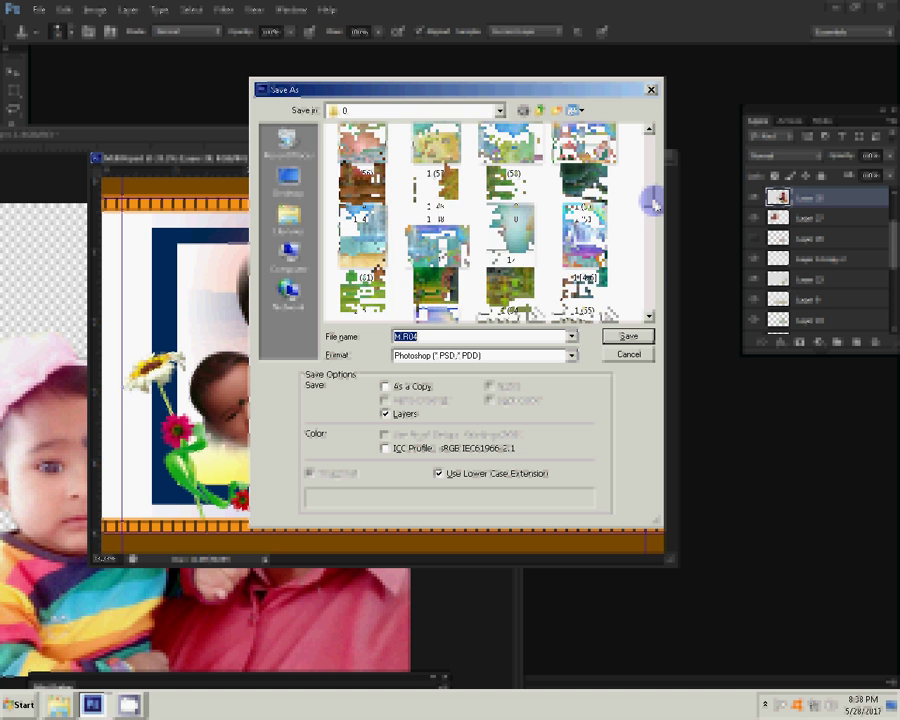
drag(652, 196, 655, 290)
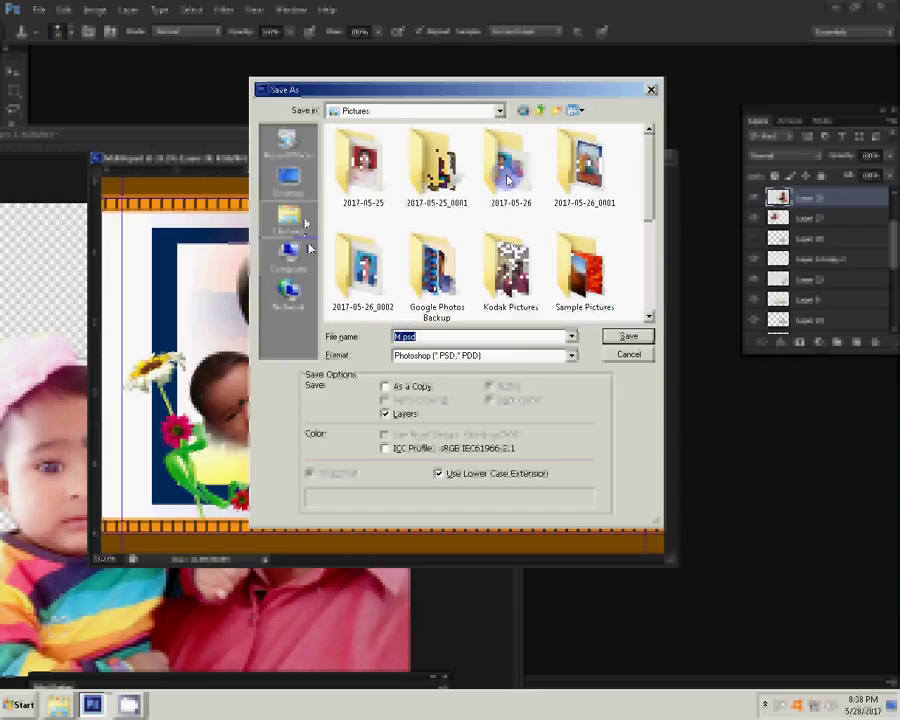
click(437, 170)
click(603, 332)
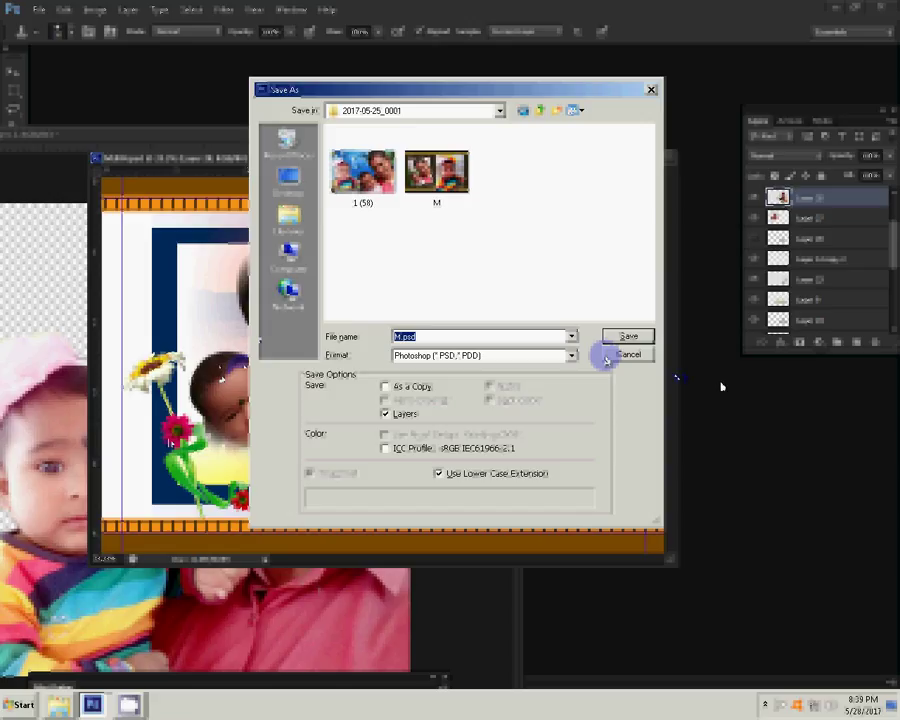
click(626, 354)
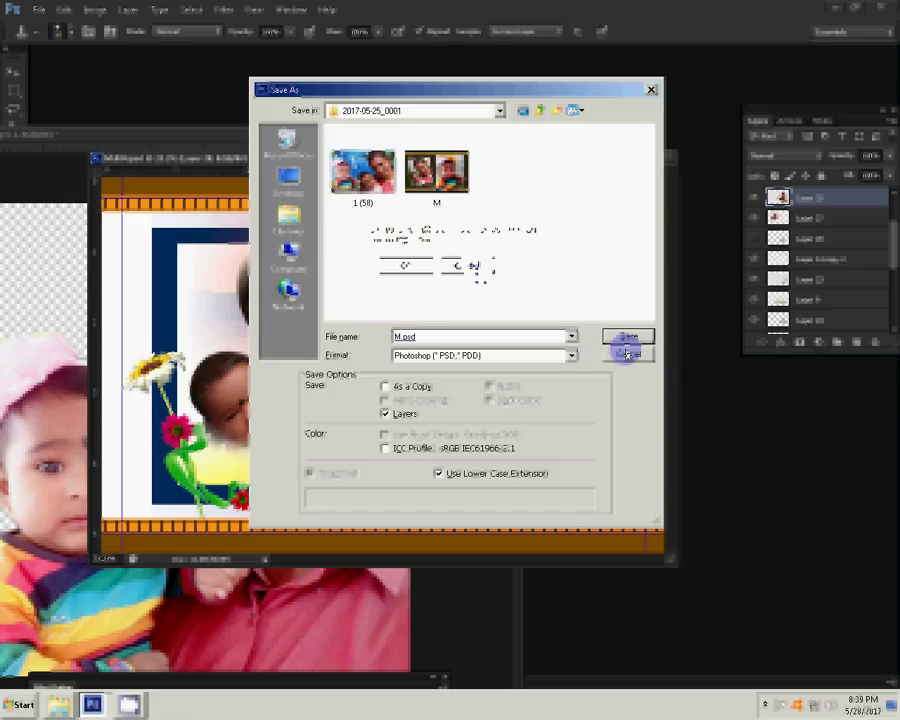
Decline replacing M.psd, then save as JPEG format with the file name M
click(472, 267)
click(480, 355)
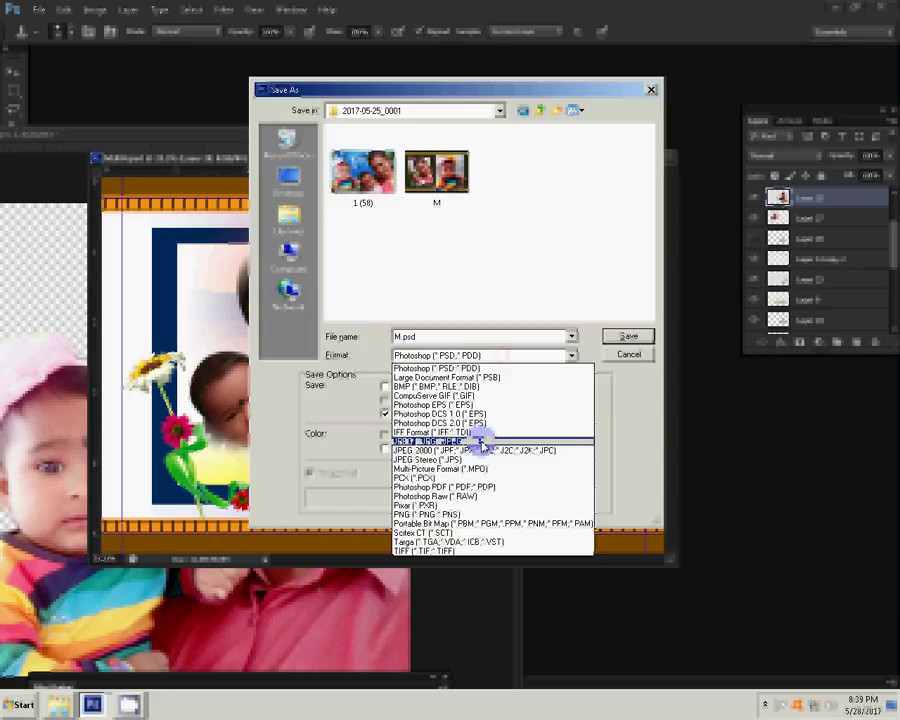
click(480, 442)
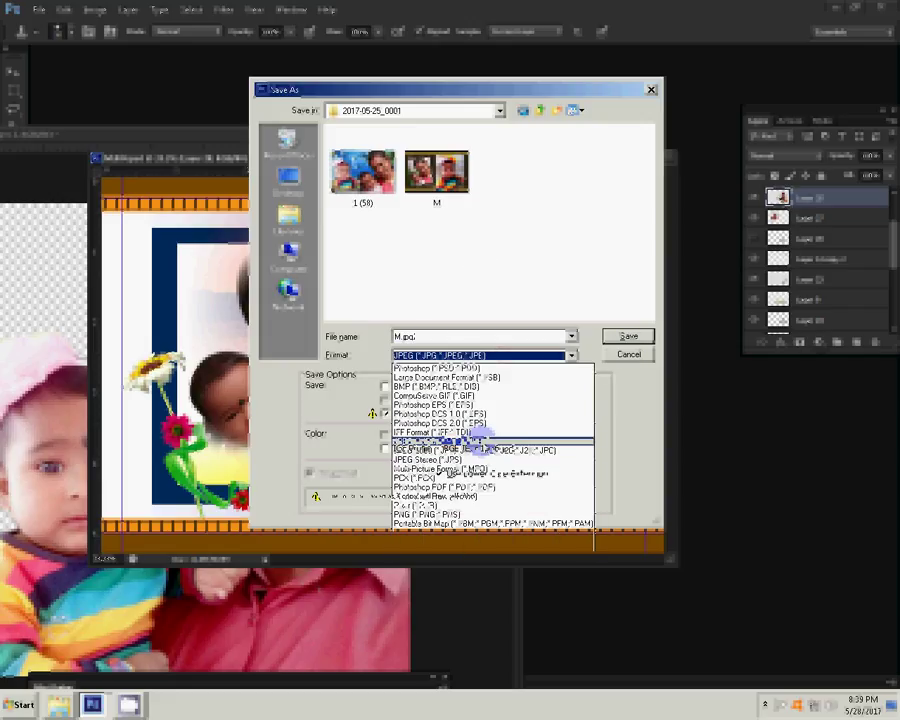
double_click(425, 336)
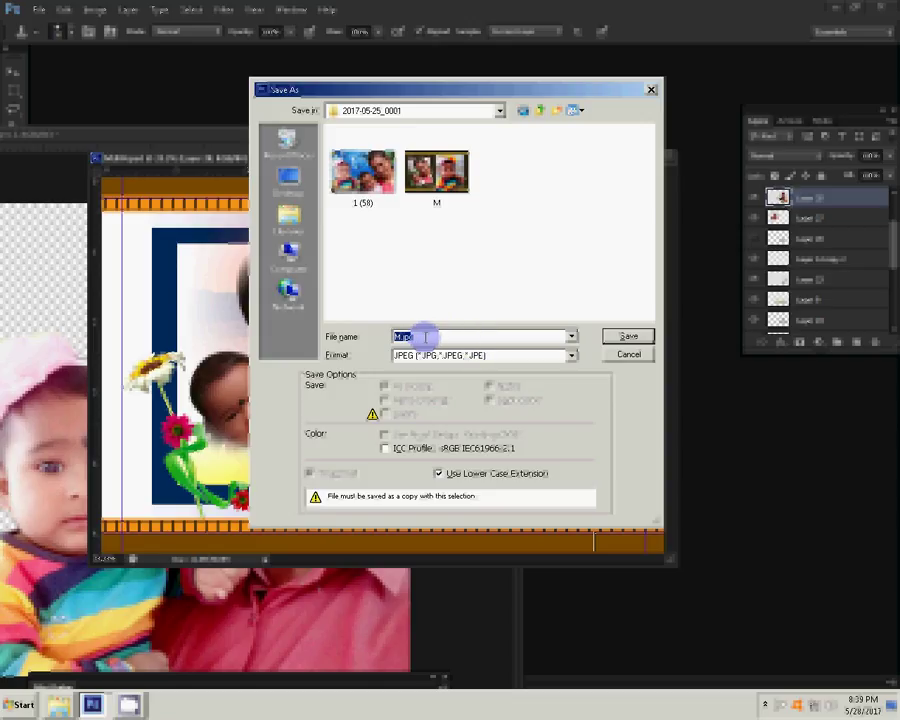
click(427, 337)
key(BackSpace)
key(BackSpace)
key(BackSpace)
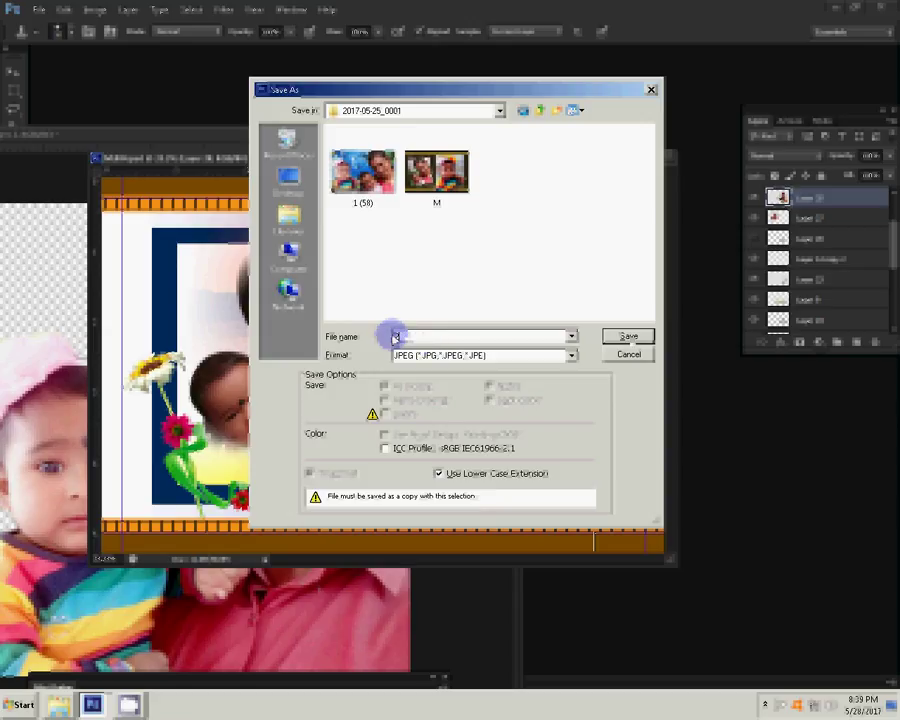
key(Return)
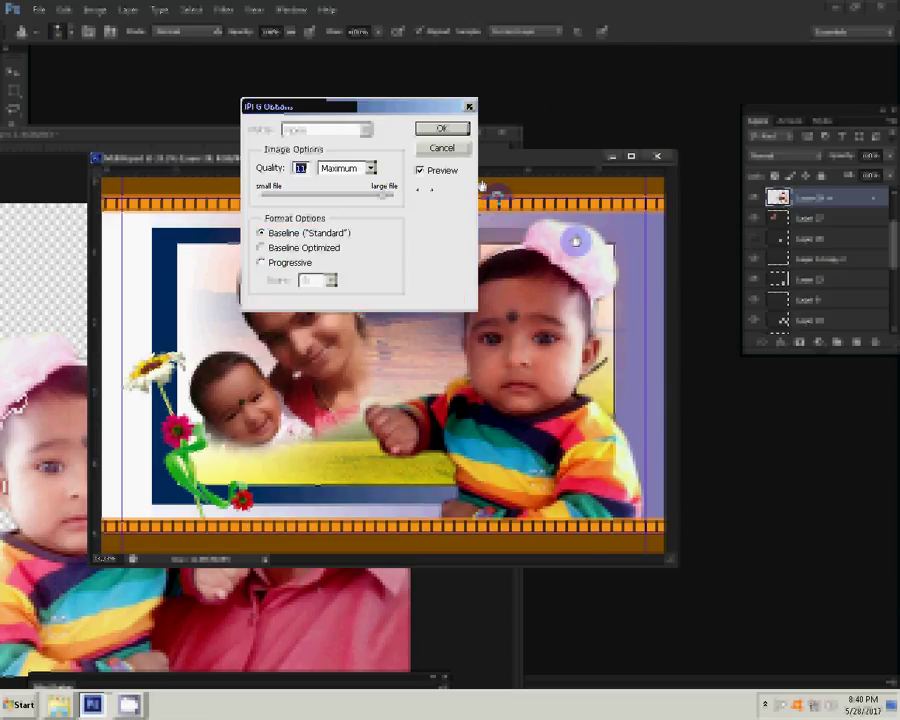
Keep JPEG quality at Maximum and confirm the JPEG Options
click(368, 168)
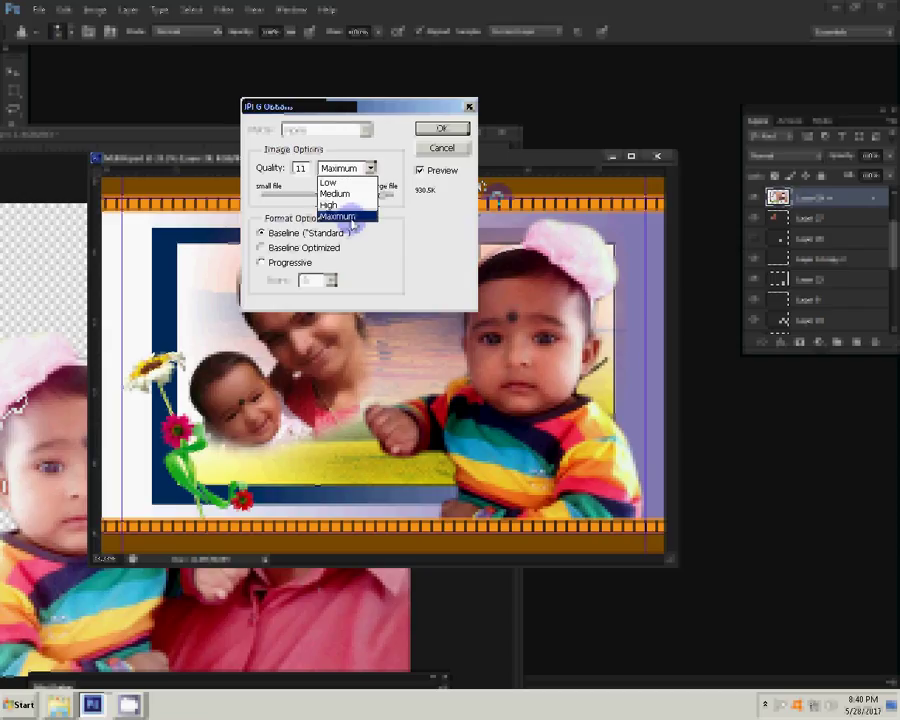
click(348, 217)
click(440, 131)
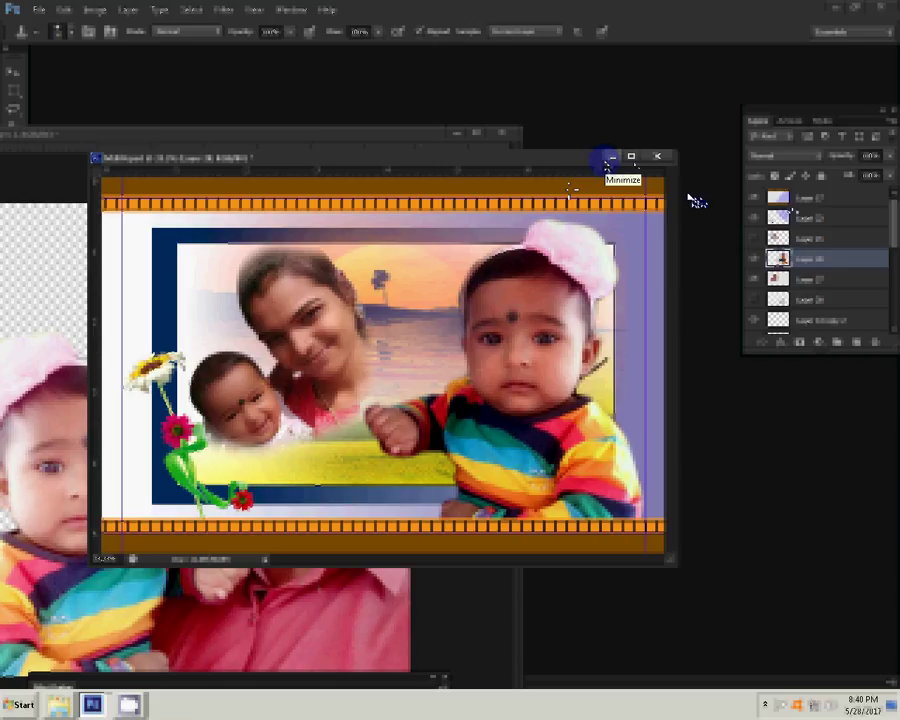
Close the M.R04 composite document, then open Computer from the Start menu
click(568, 232)
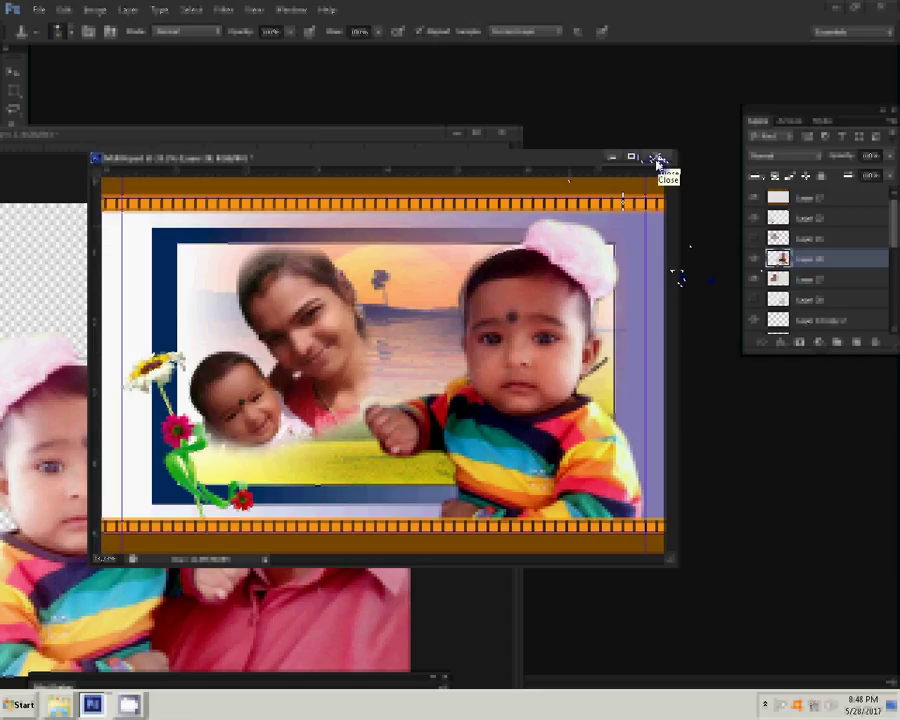
click(658, 162)
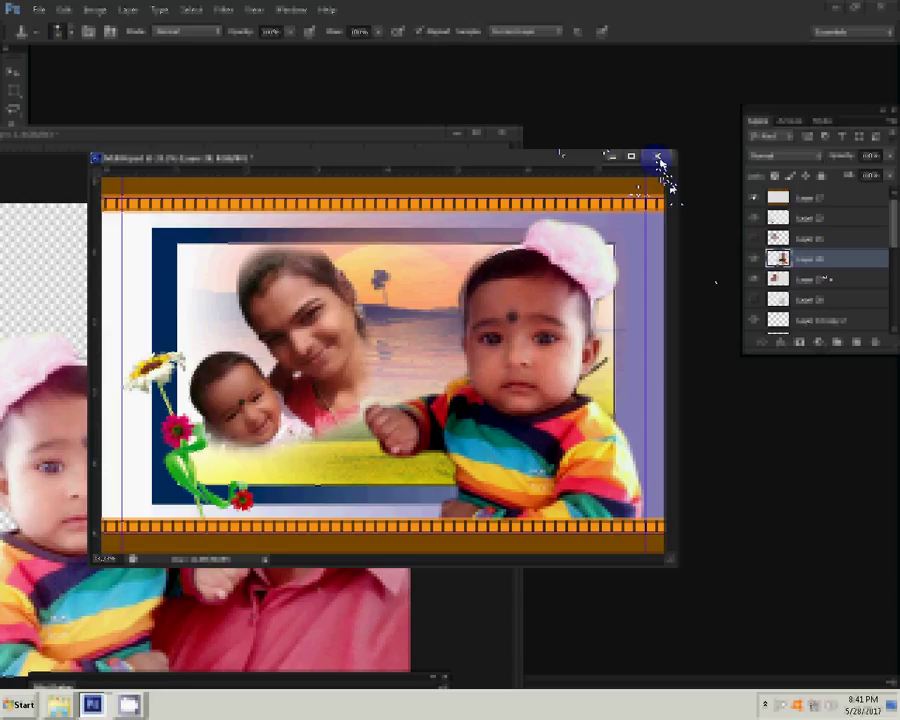
click(660, 160)
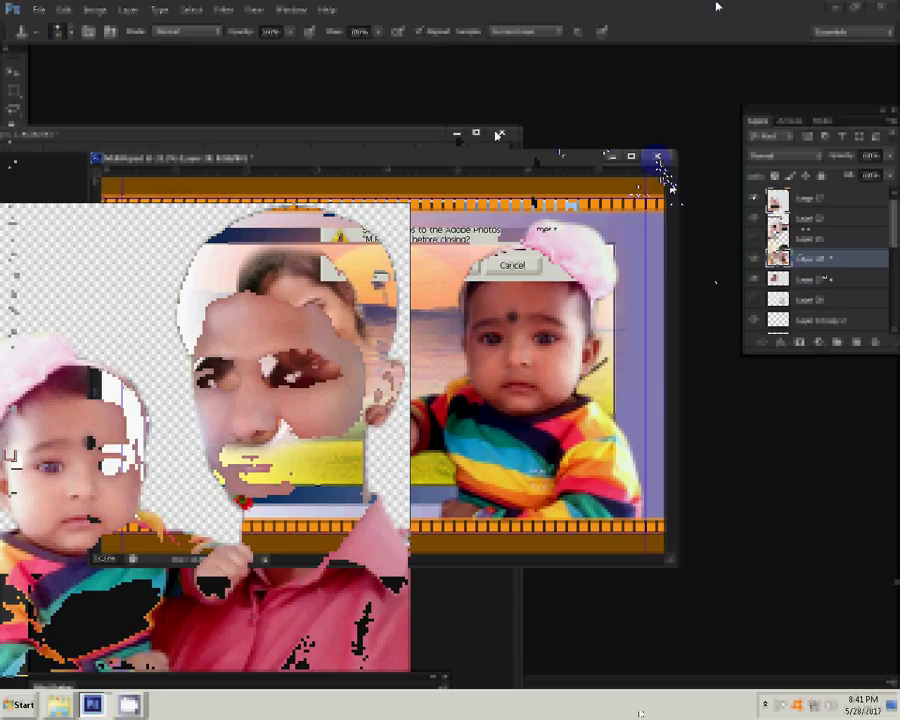
key(super)
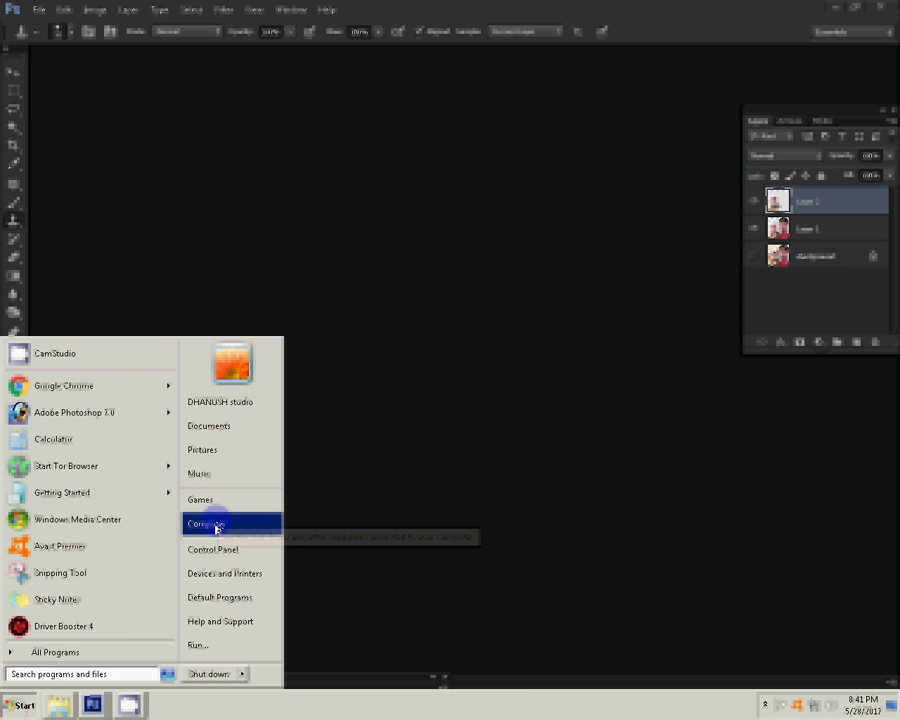
click(387, 498)
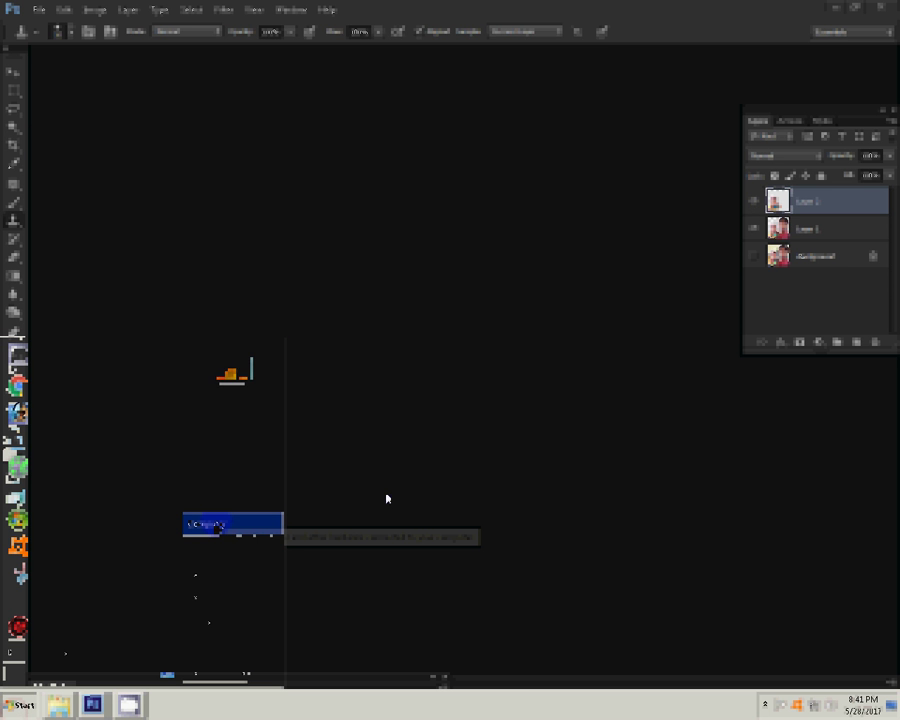
click(364, 454)
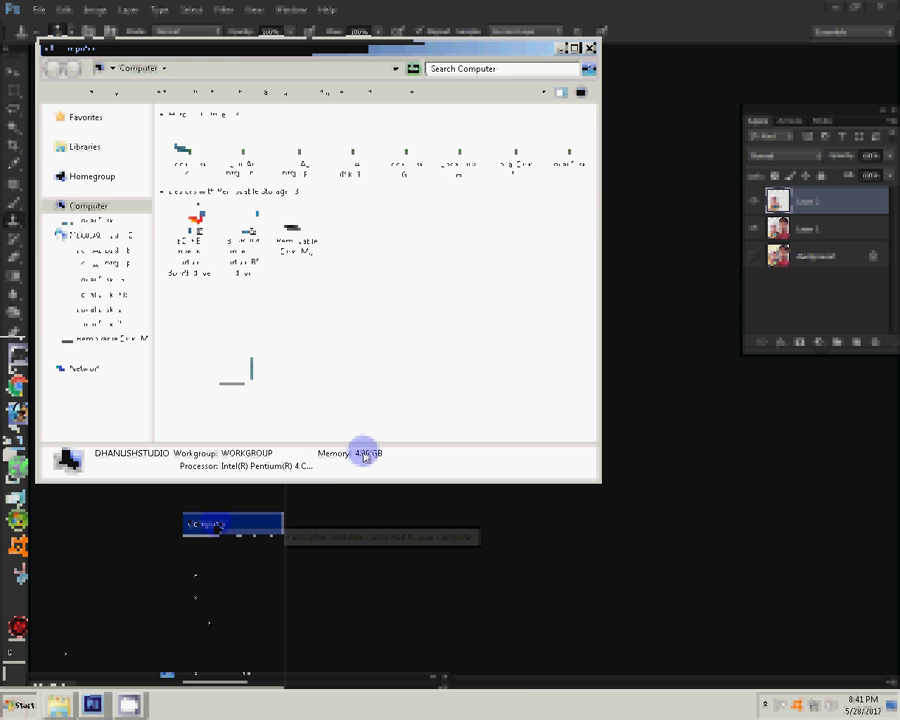
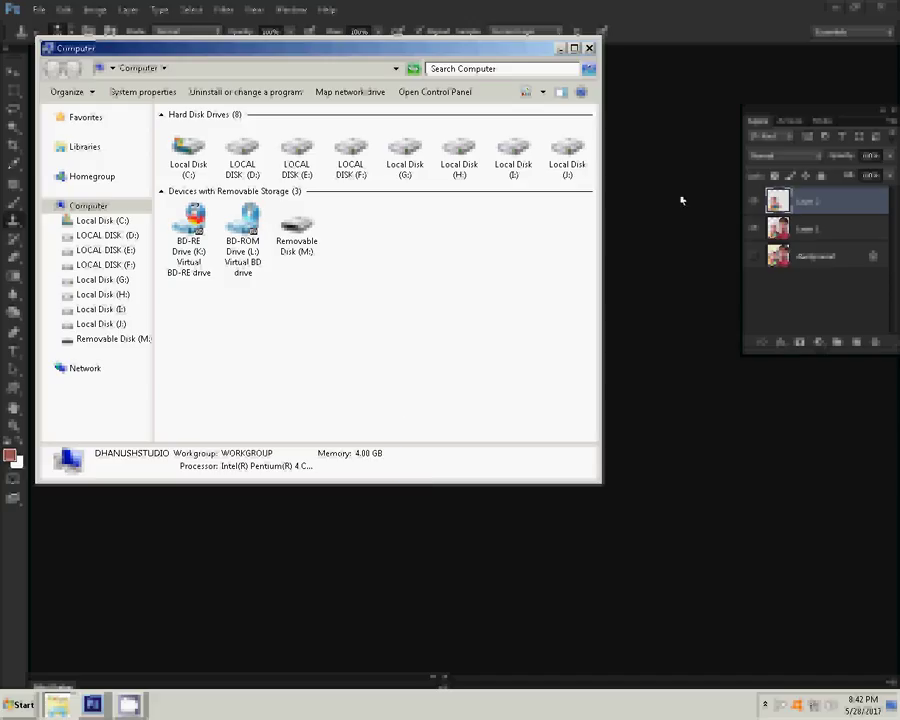
Open the Backgrounds folder on drive D: and look inside its sh subfolder
click(118, 235)
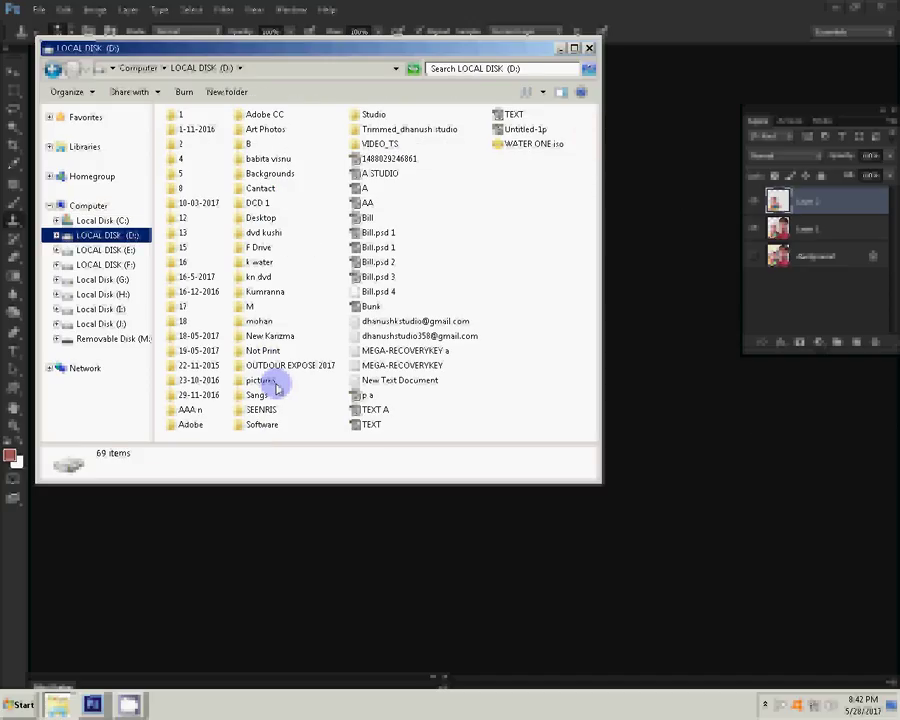
click(277, 175)
double_click(277, 175)
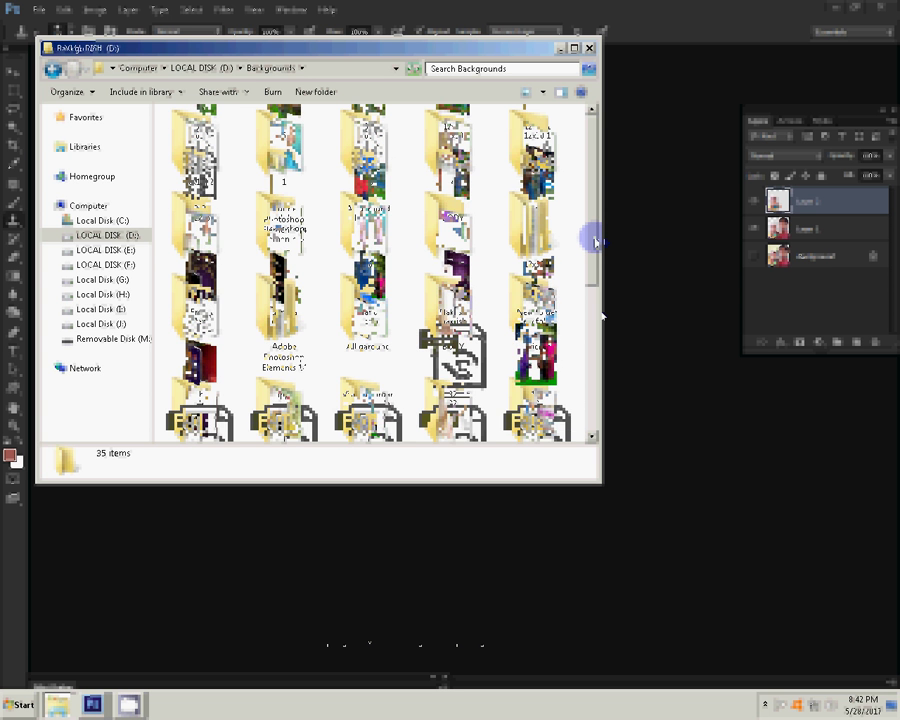
scroll(595, 241, down, 1)
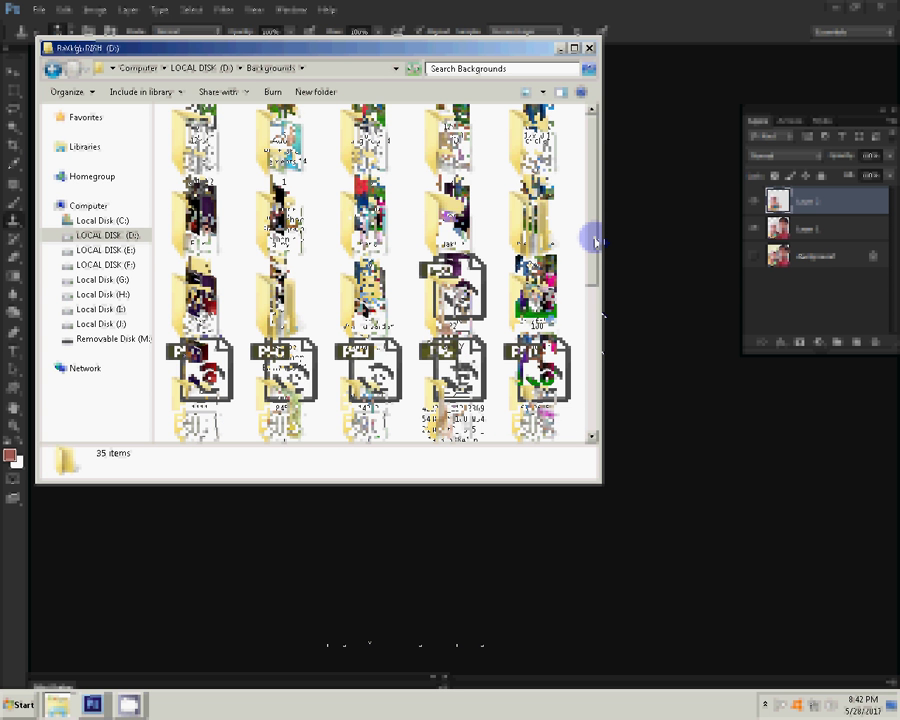
key(Return)
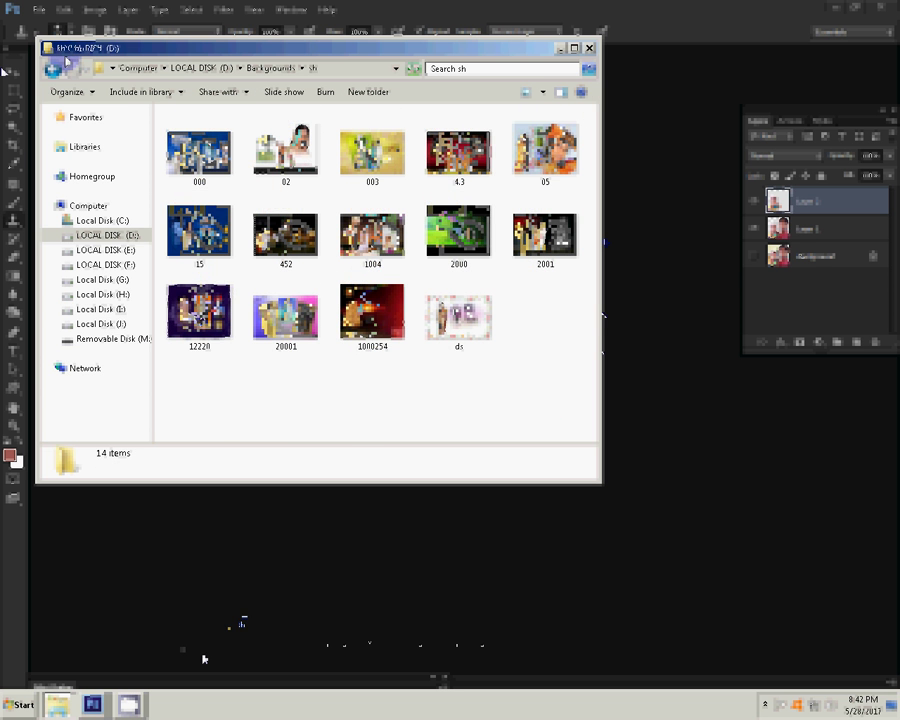
Return to Backgrounds and browse the 05 subfolder
click(53, 69)
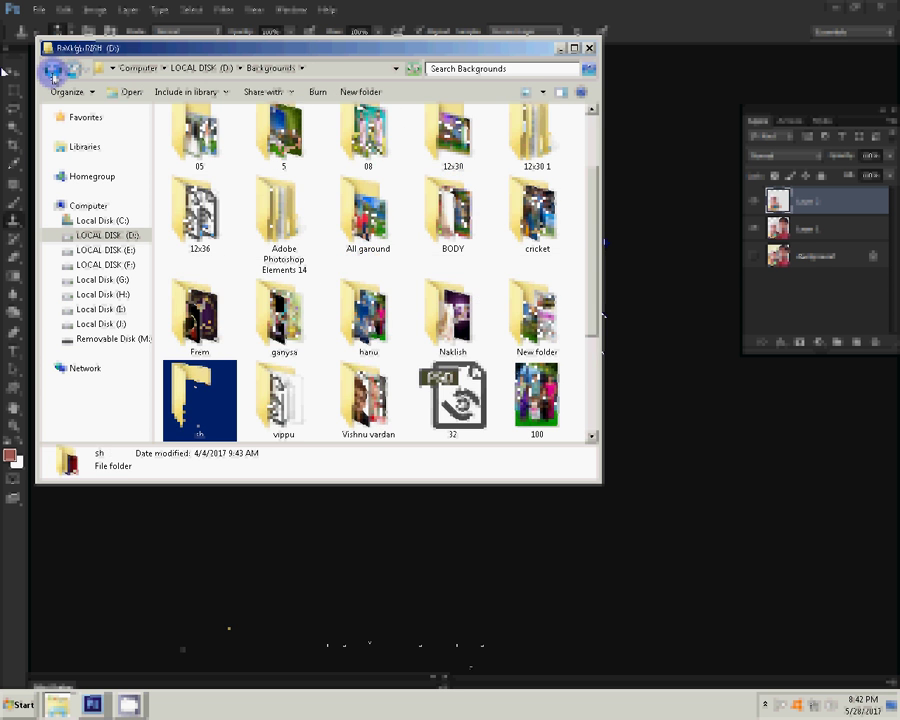
double_click(199, 135)
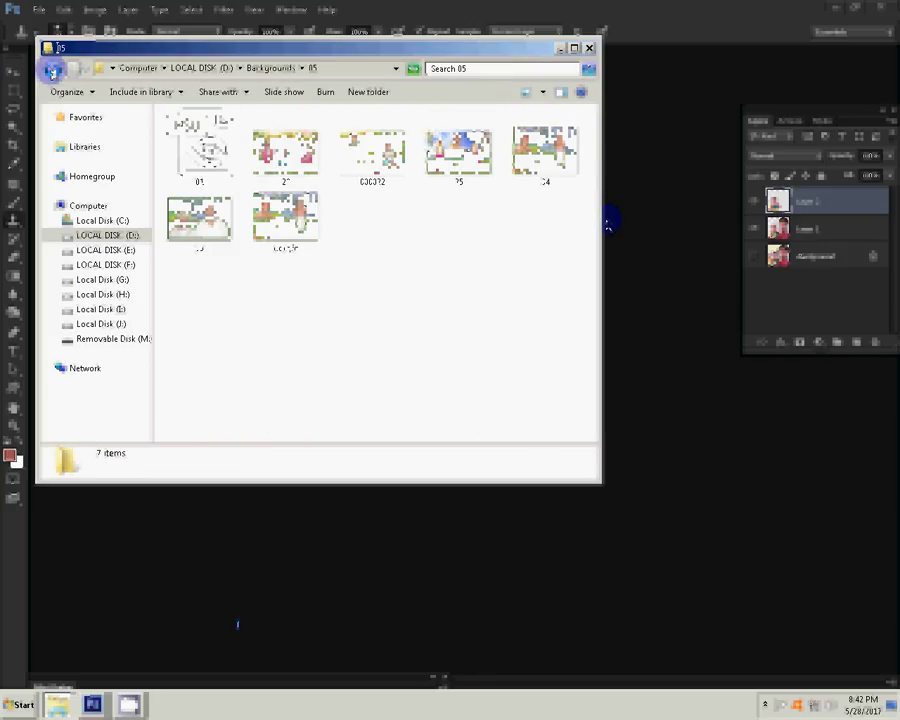
click(53, 69)
scroll(400, 270, down, 10)
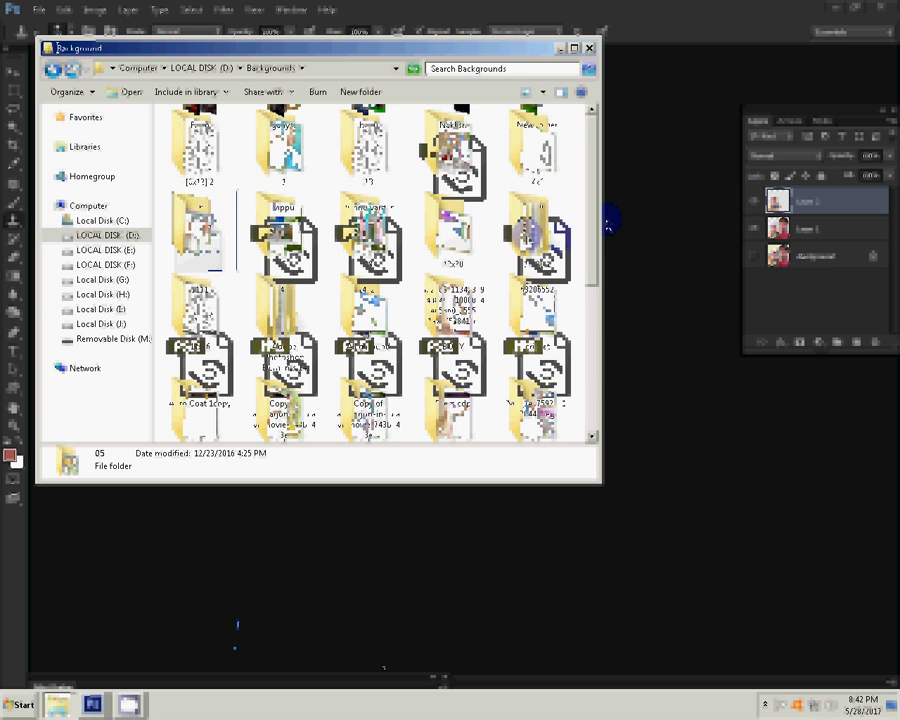
scroll(565, 237, up, 10)
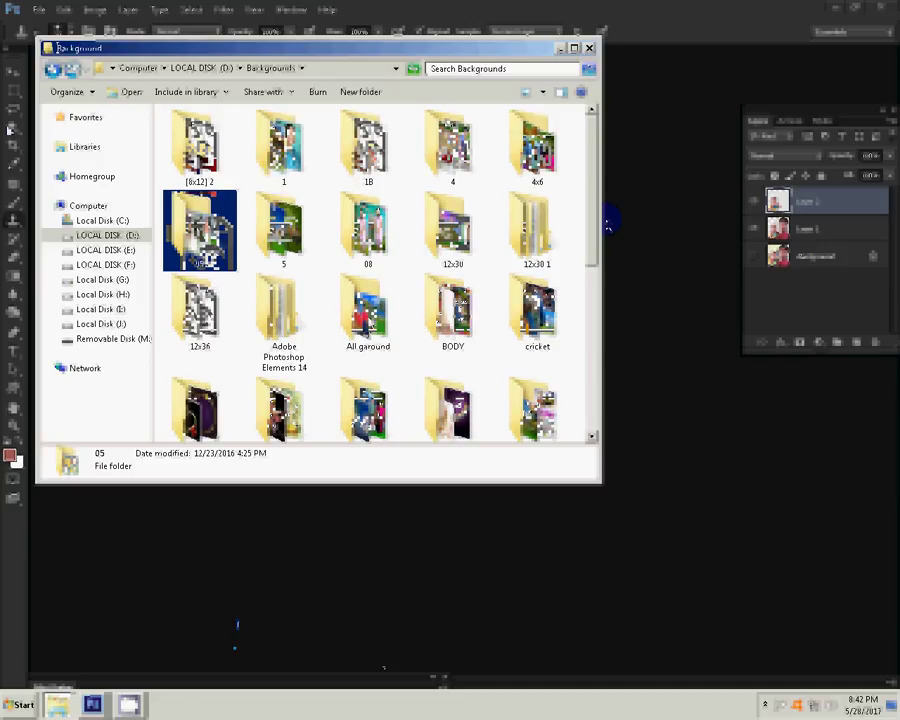
Browse the All garound subfolder, then back out to drive D:
double_click(368, 310)
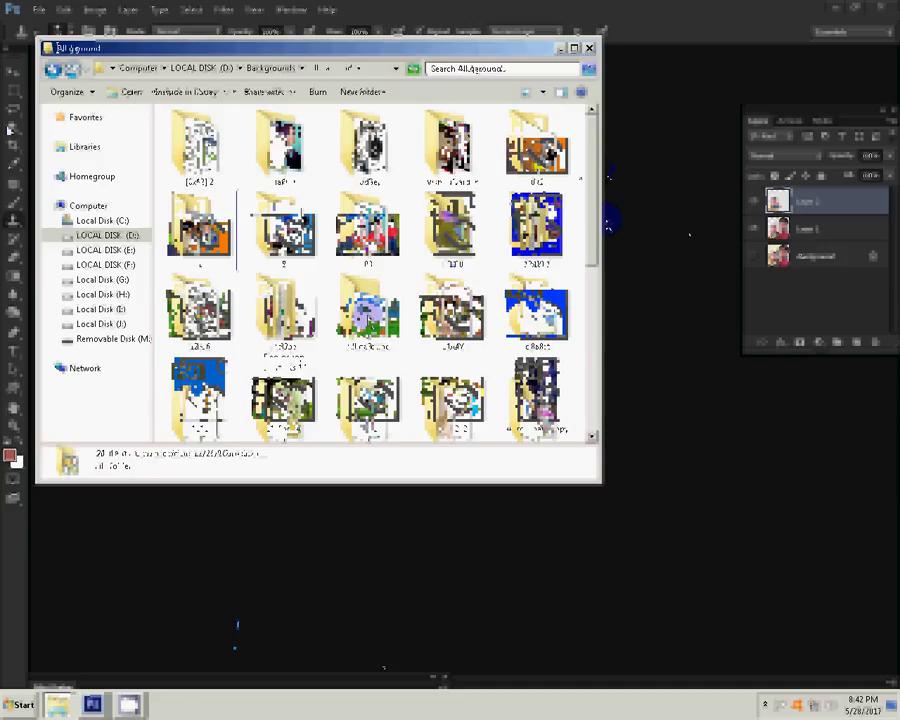
scroll(368, 270, down, 1)
scroll(368, 270, up, 1)
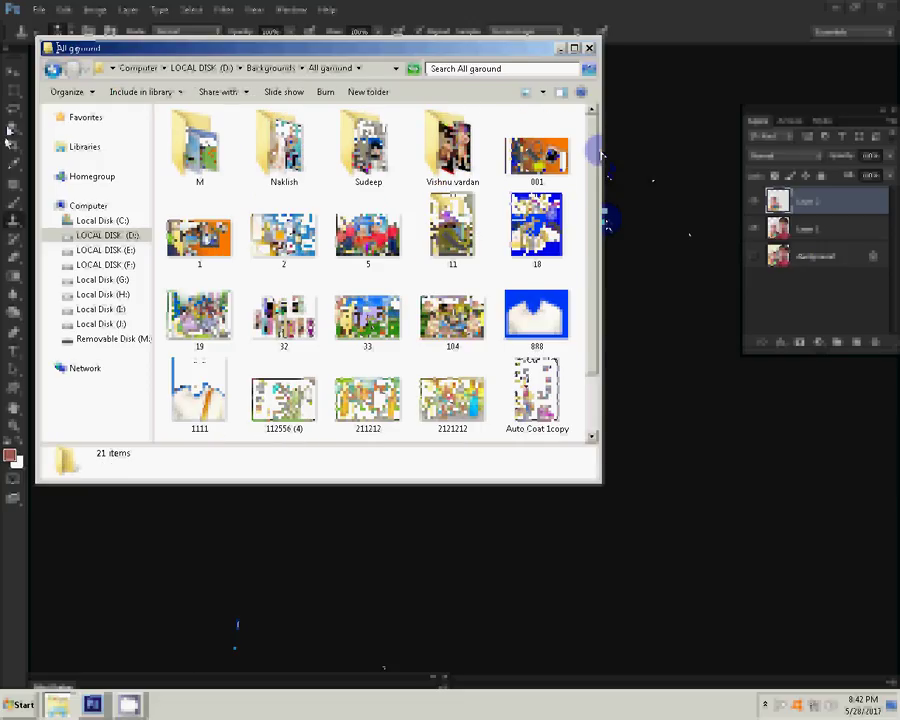
click(50, 70)
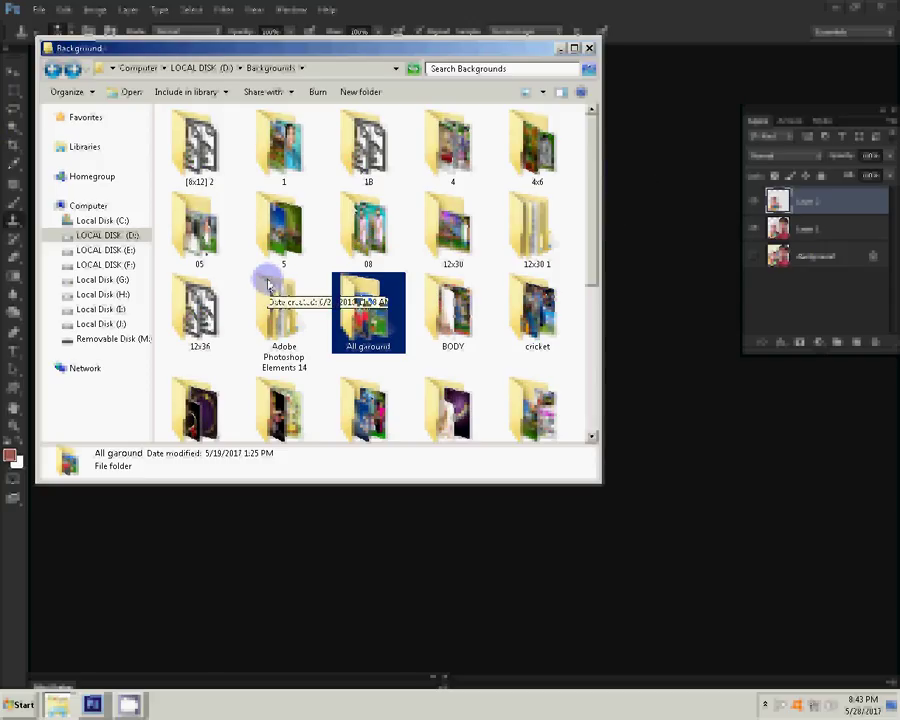
click(53, 70)
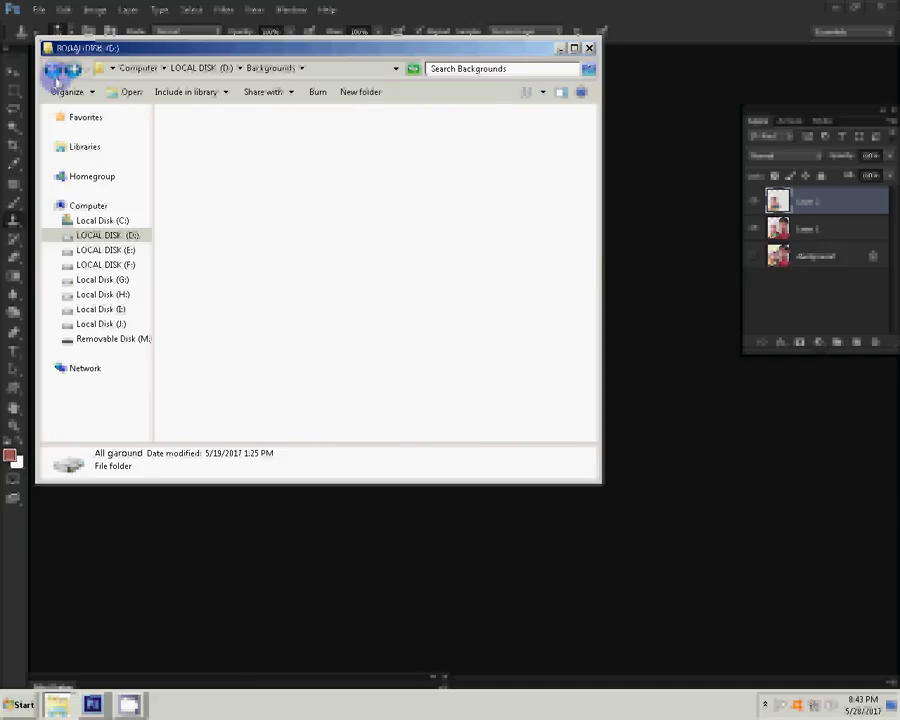
Reopen Backgrounds and look through the subfolder named 1
double_click(268, 175)
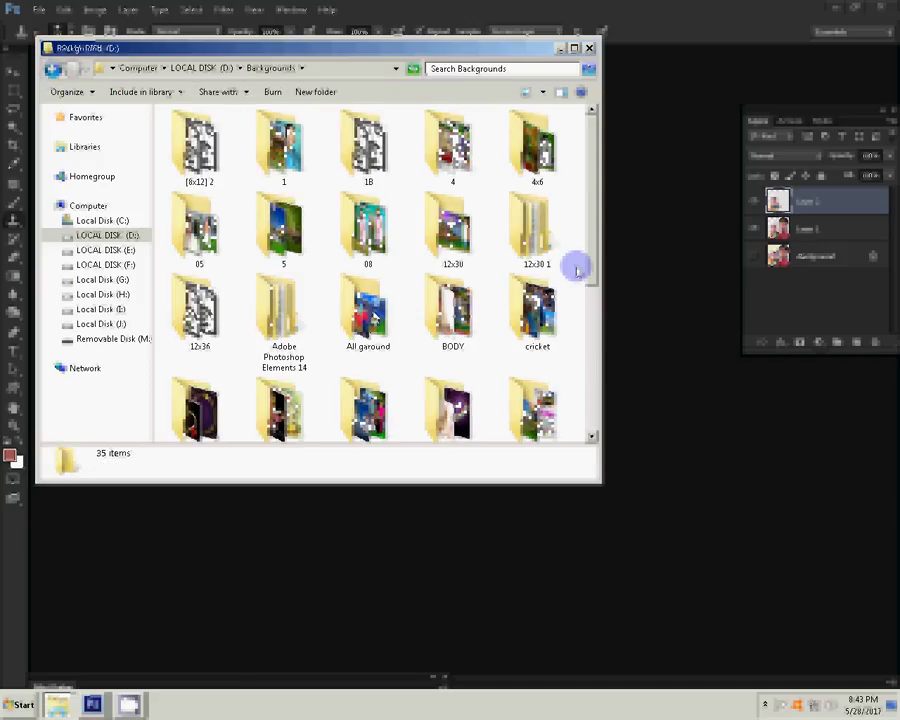
double_click(290, 150)
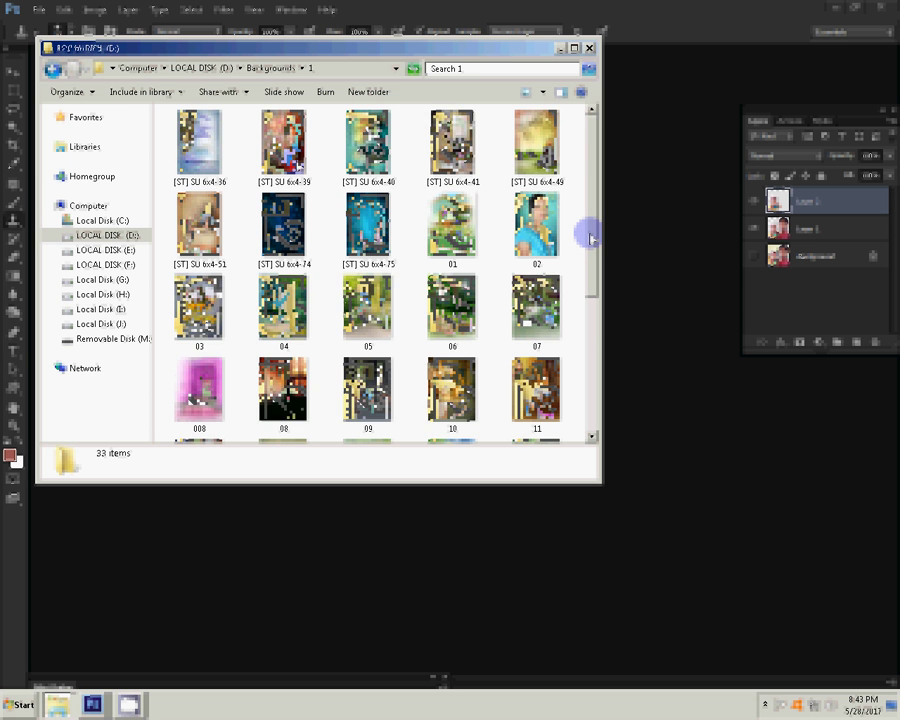
scroll(590, 238, down, 1)
scroll(587, 378, down, 2)
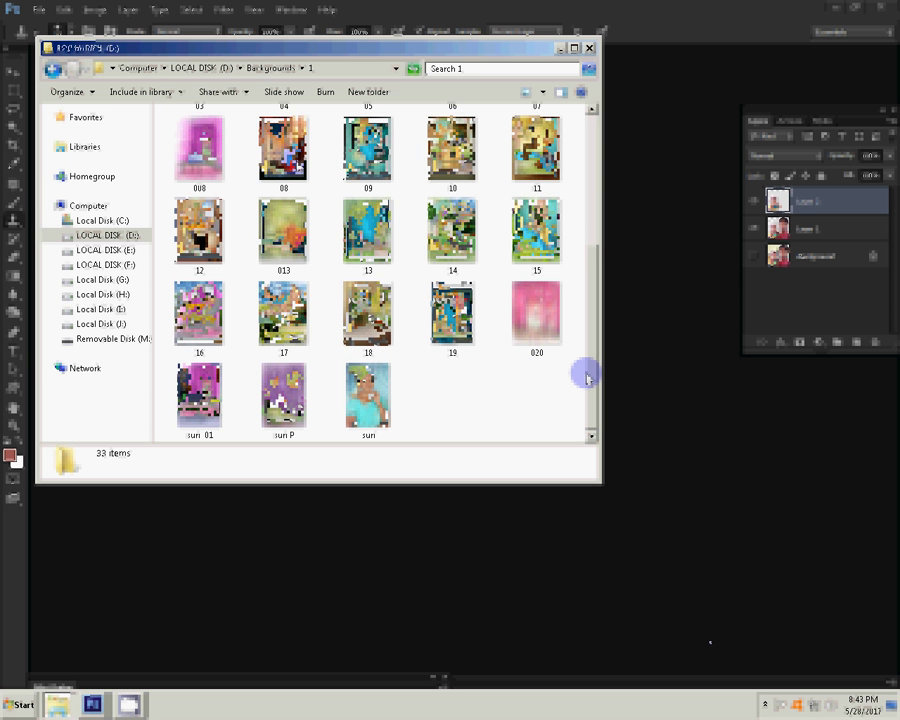
click(52, 69)
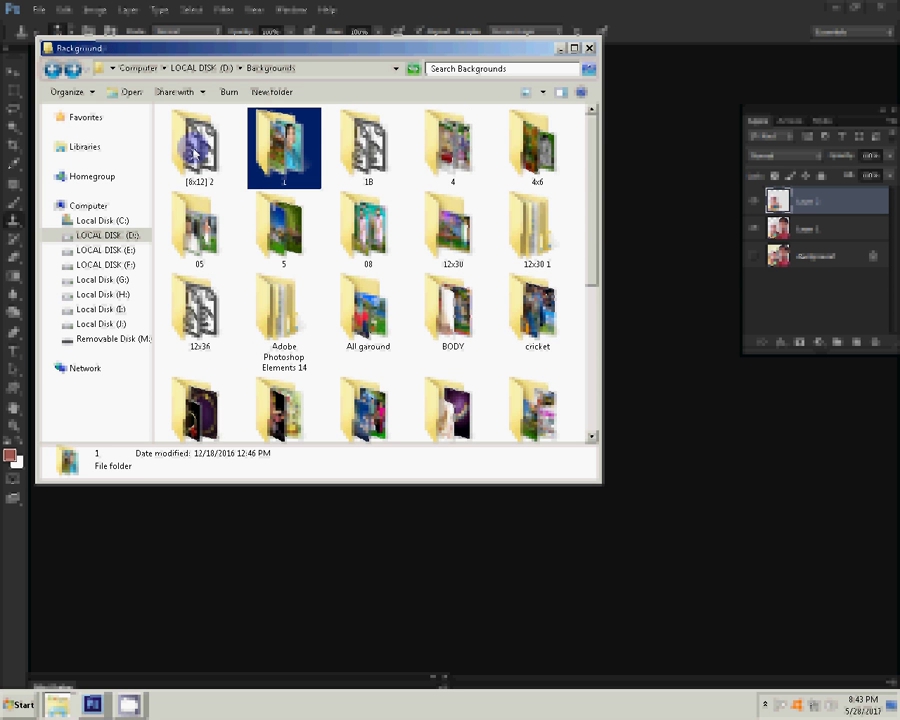
Open the BV 0020 background from the [8x12] 2 subfolder
double_click(196, 152)
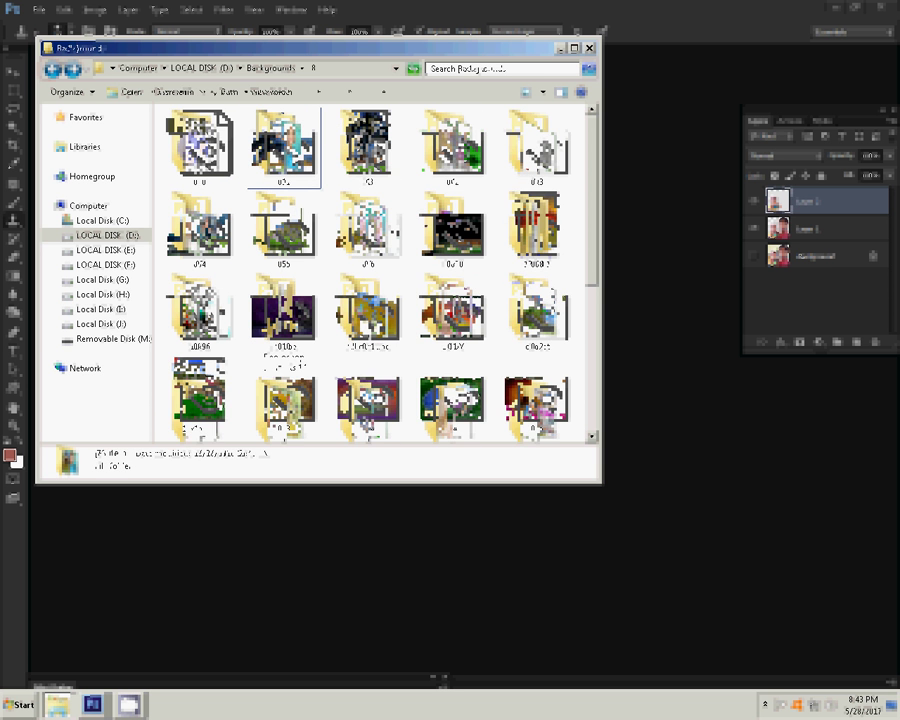
drag(589, 184, 589, 222)
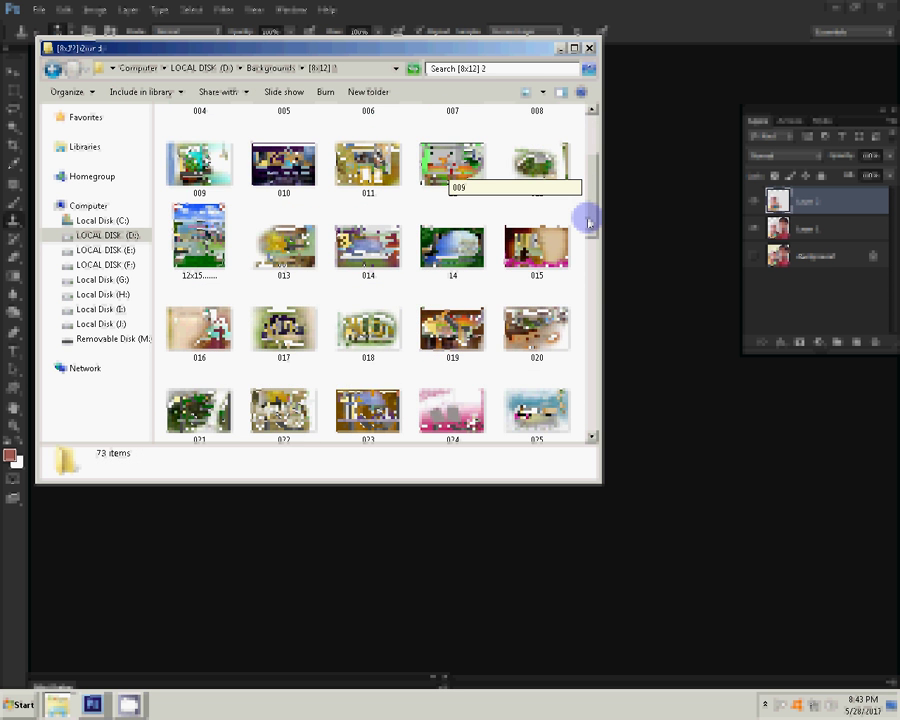
scroll(590, 222, down, 1)
scroll(589, 222, down, 1)
scroll(589, 222, down, 2)
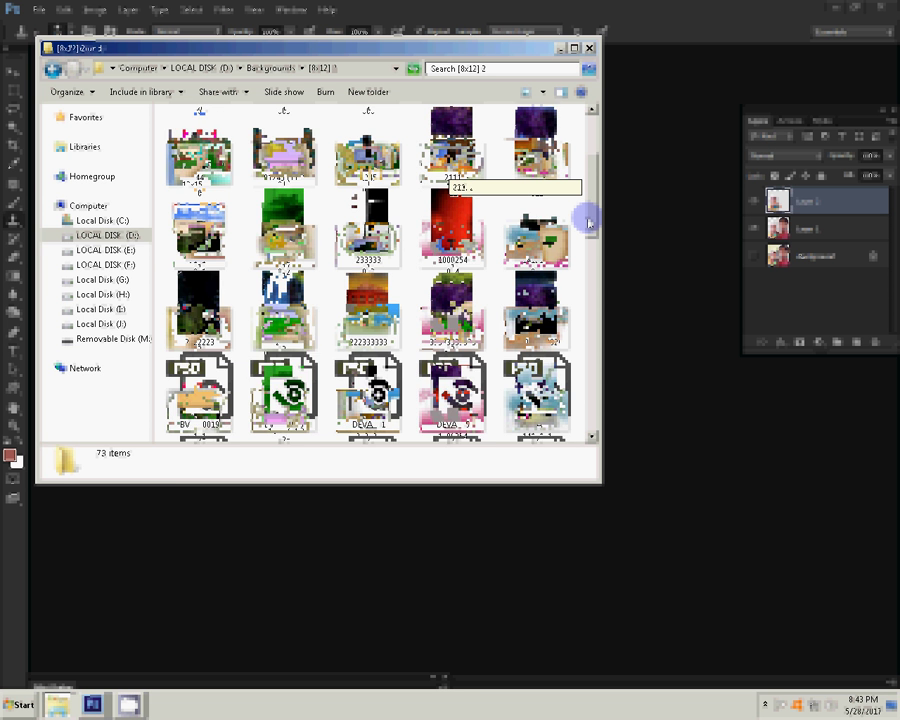
scroll(589, 222, down, 1)
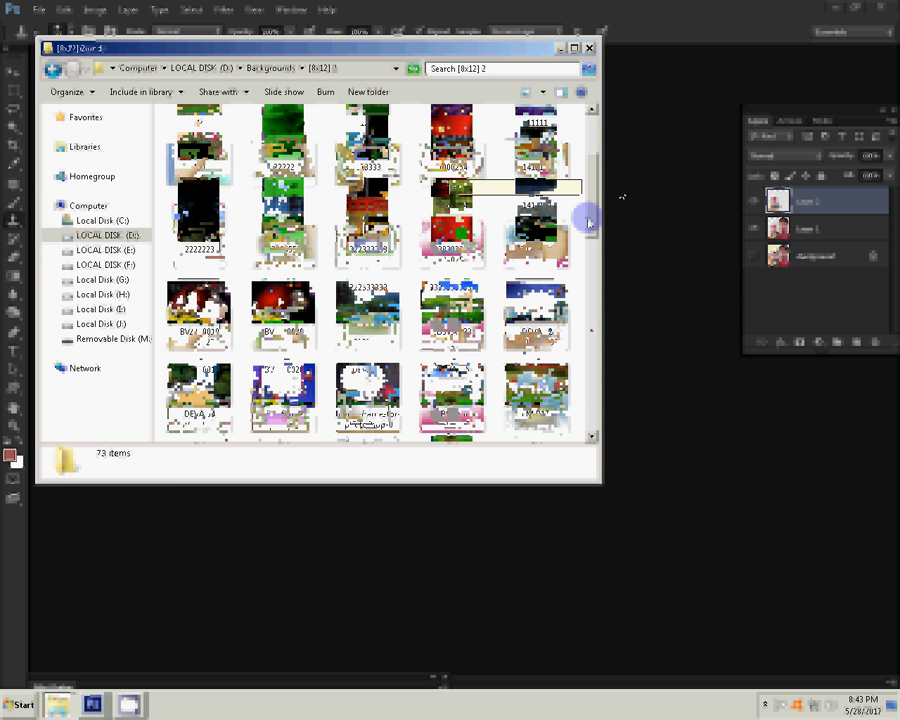
key(Down)
key(alt+F4)
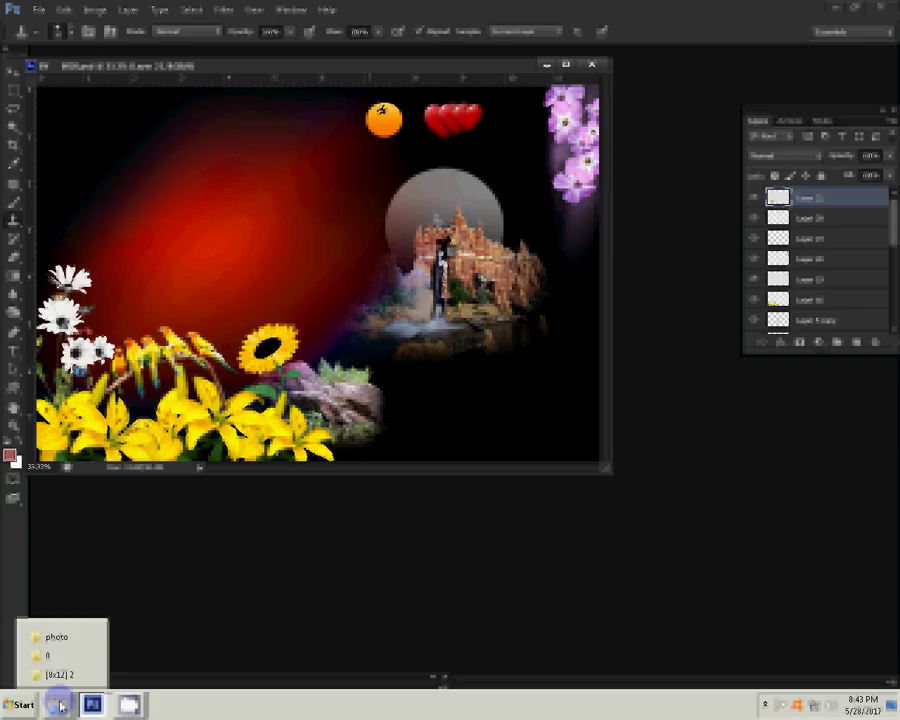
Make the mother-and-baby photo the active Photoshop document
click(57, 636)
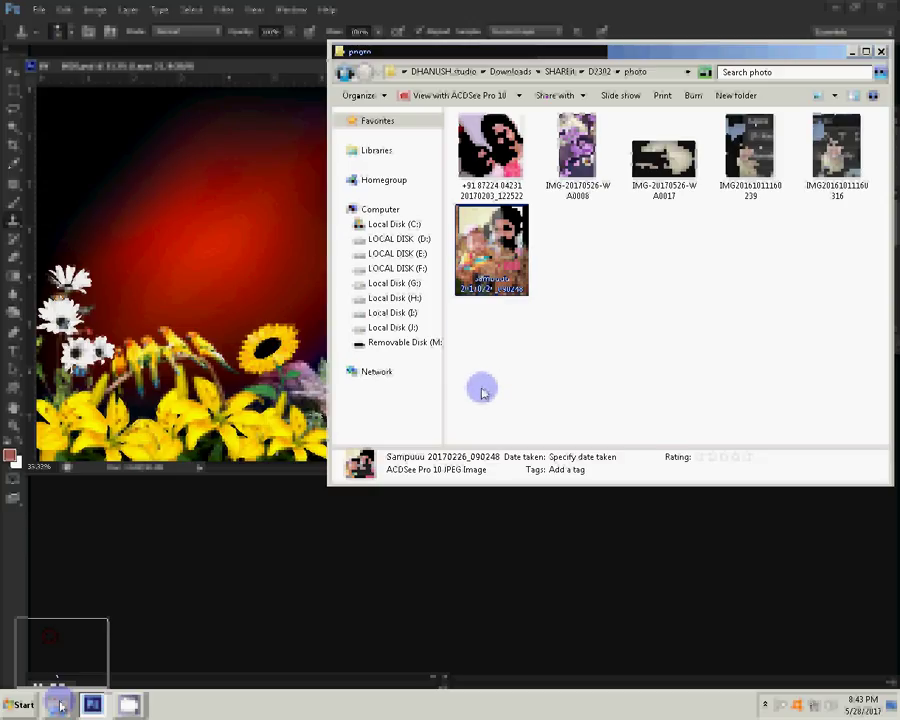
mouse_move(384, 180)
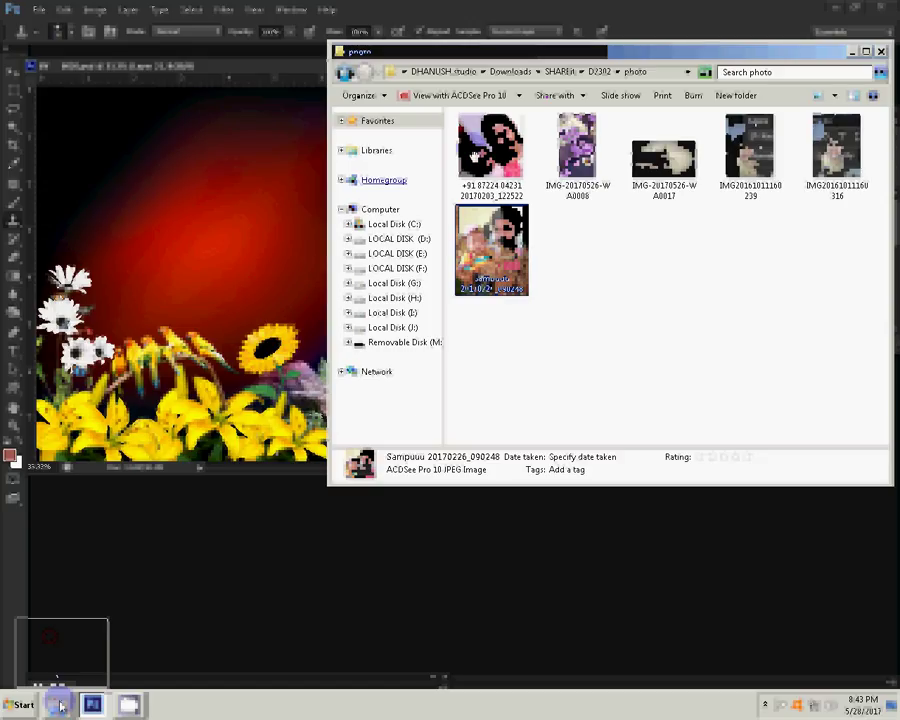
click(173, 546)
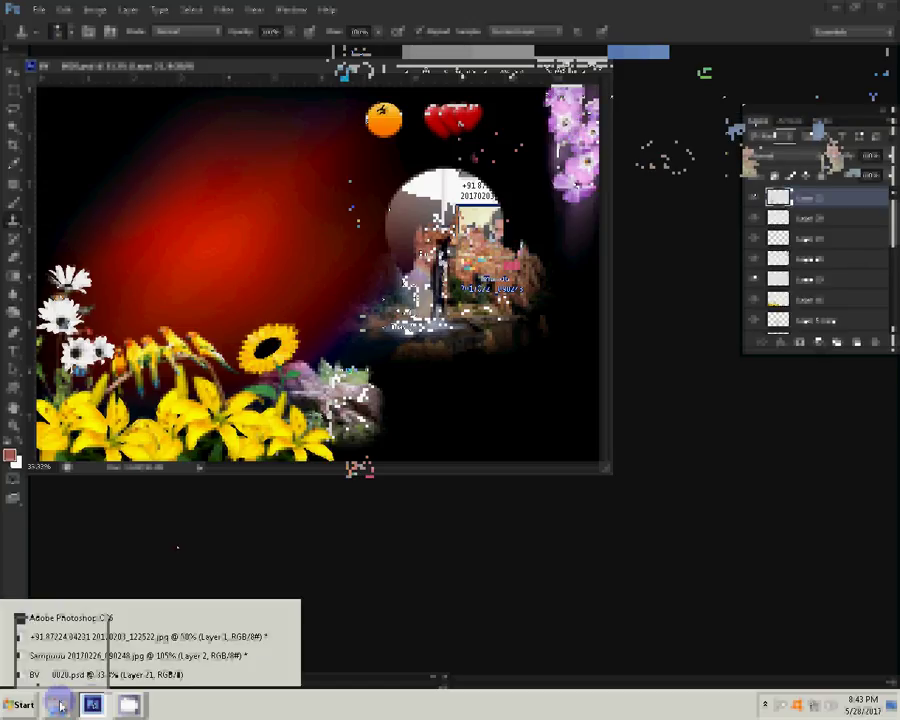
click(140, 636)
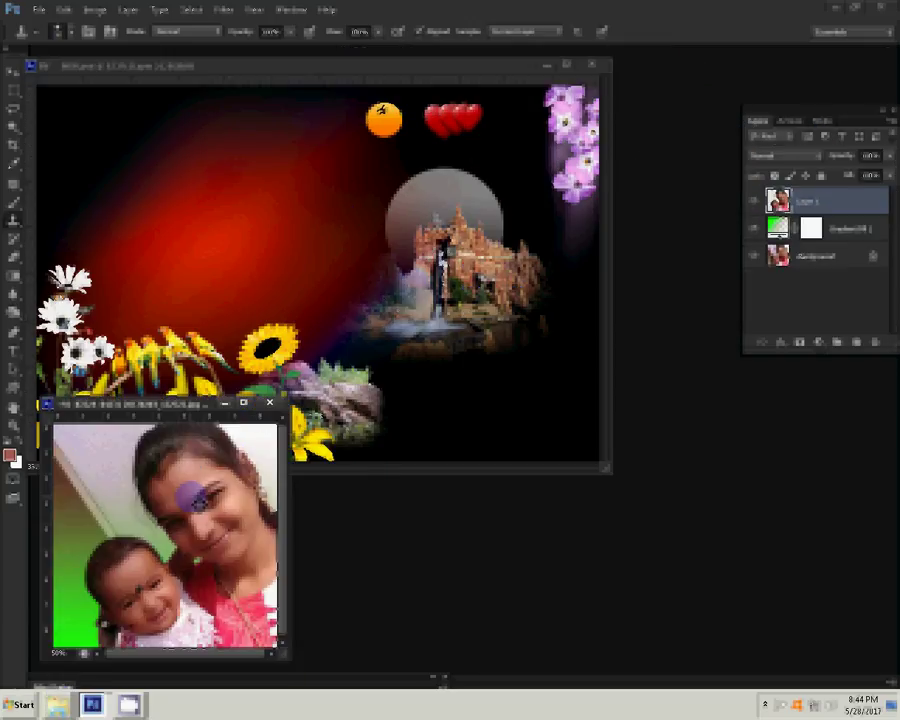
Drag the mother-and-baby photo onto the collage's right side and close the source unsaved
drag(195, 496, 380, 271)
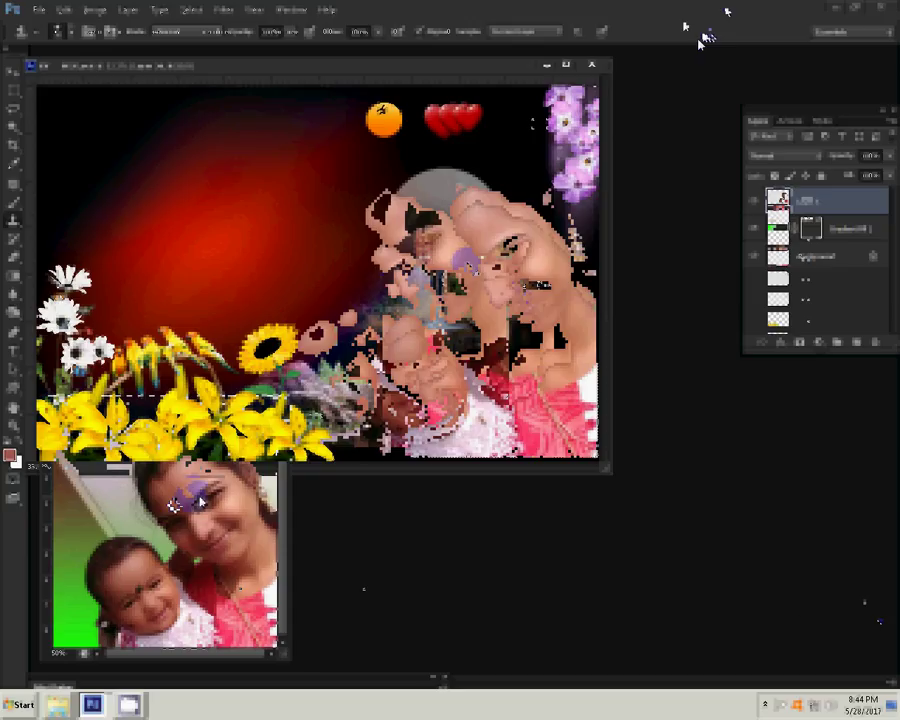
key(ctrl+w)
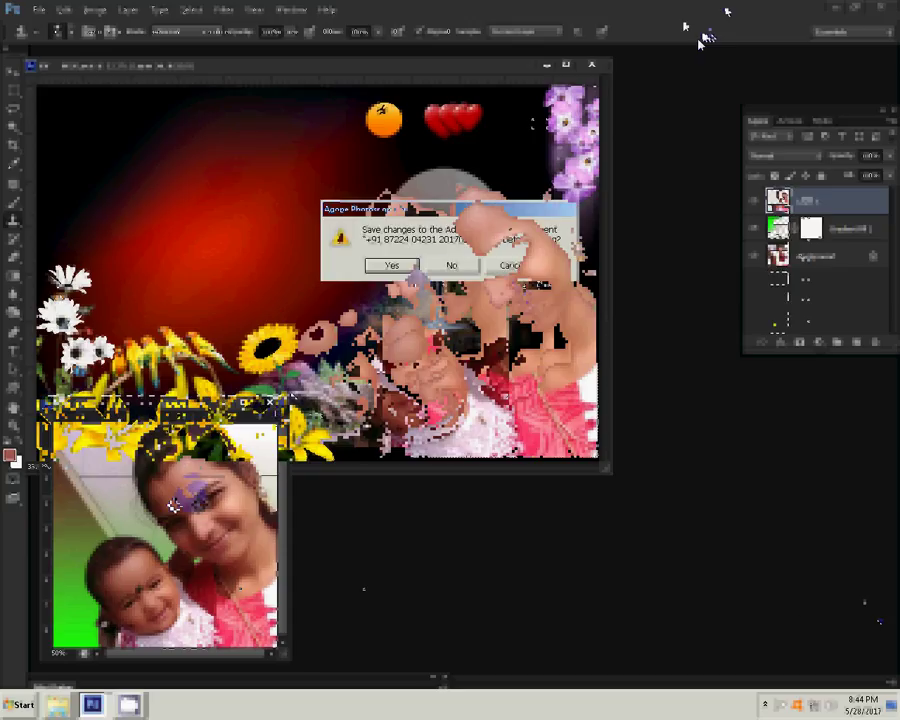
key(n)
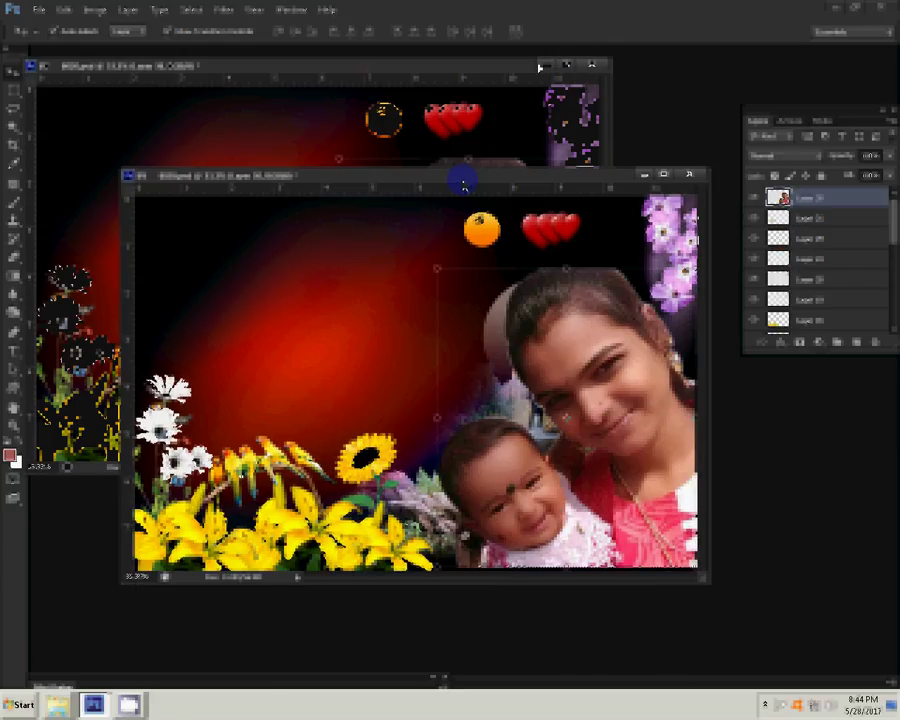
Place the pink-capped baby photo at upper left and brighten it with Levels midtone 0.64
click(93, 704)
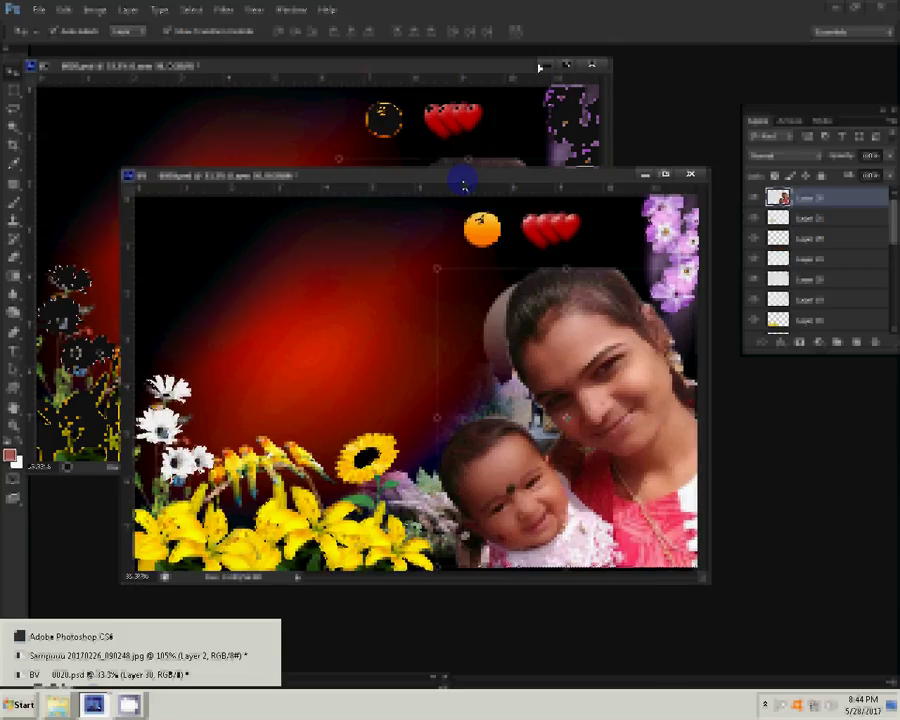
mouse_move(110, 675)
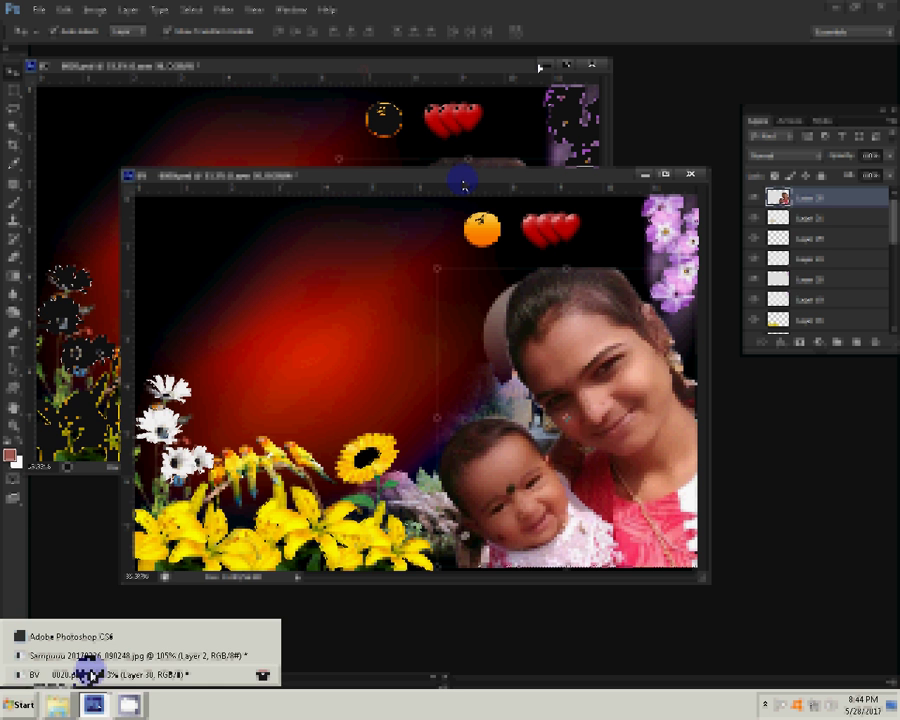
click(88, 676)
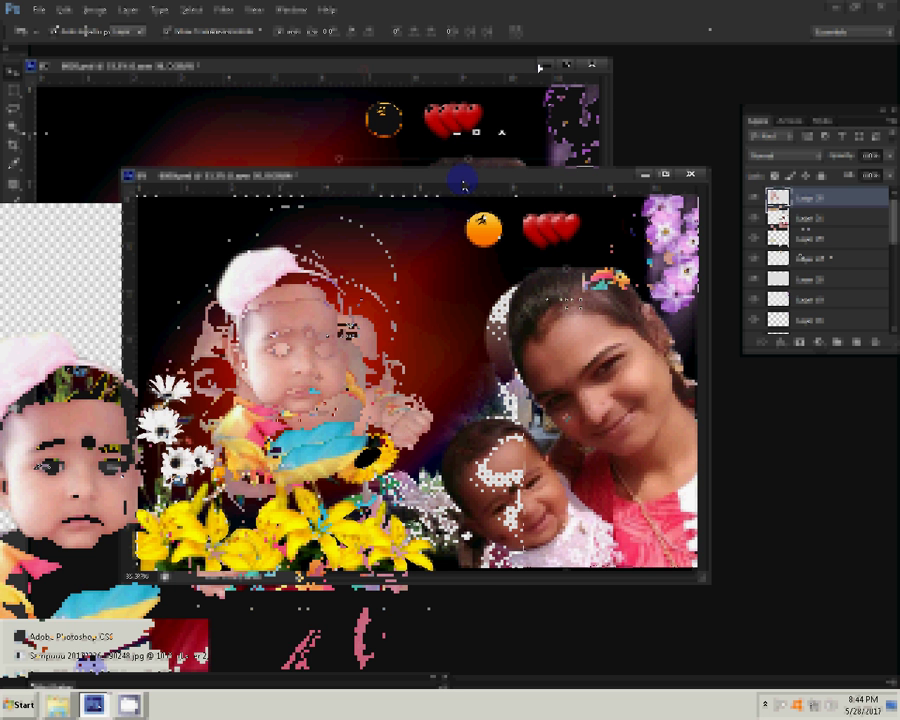
drag(303, 394, 282, 370)
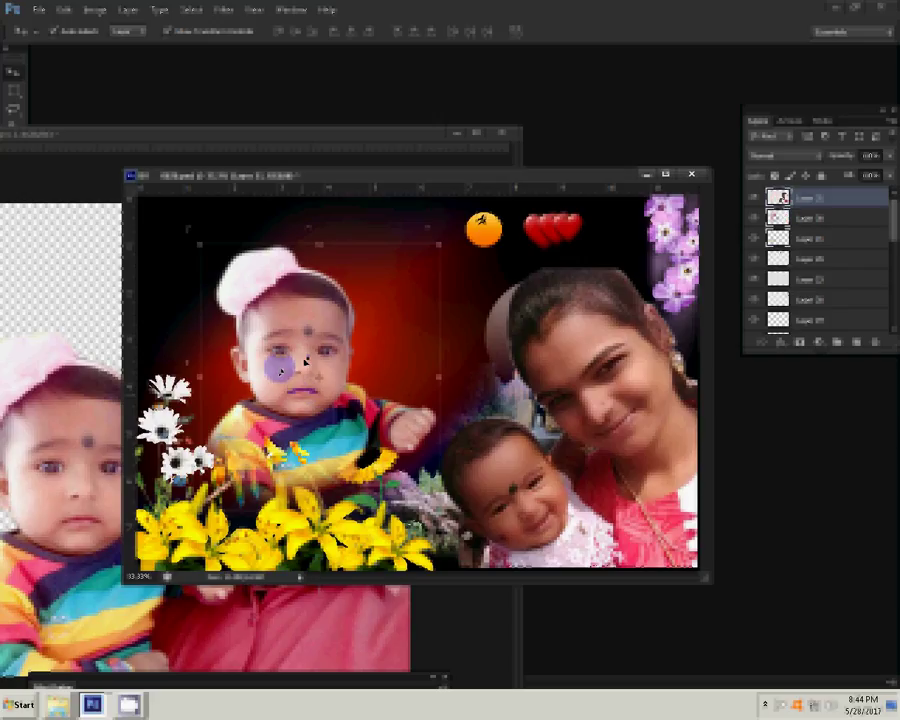
key(ctrl+l)
drag(682, 428, 707, 428)
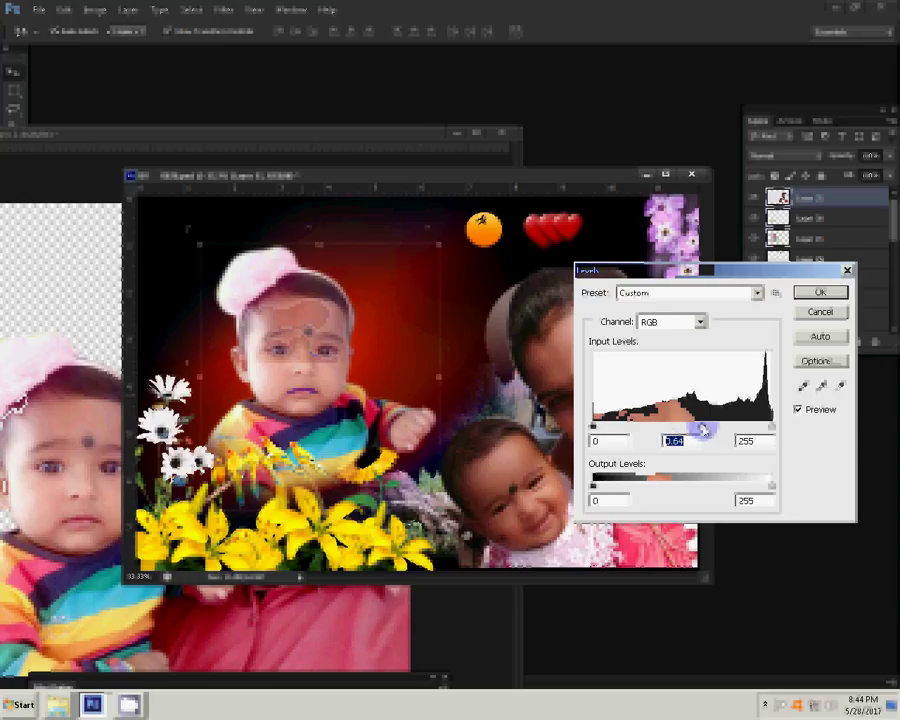
click(826, 295)
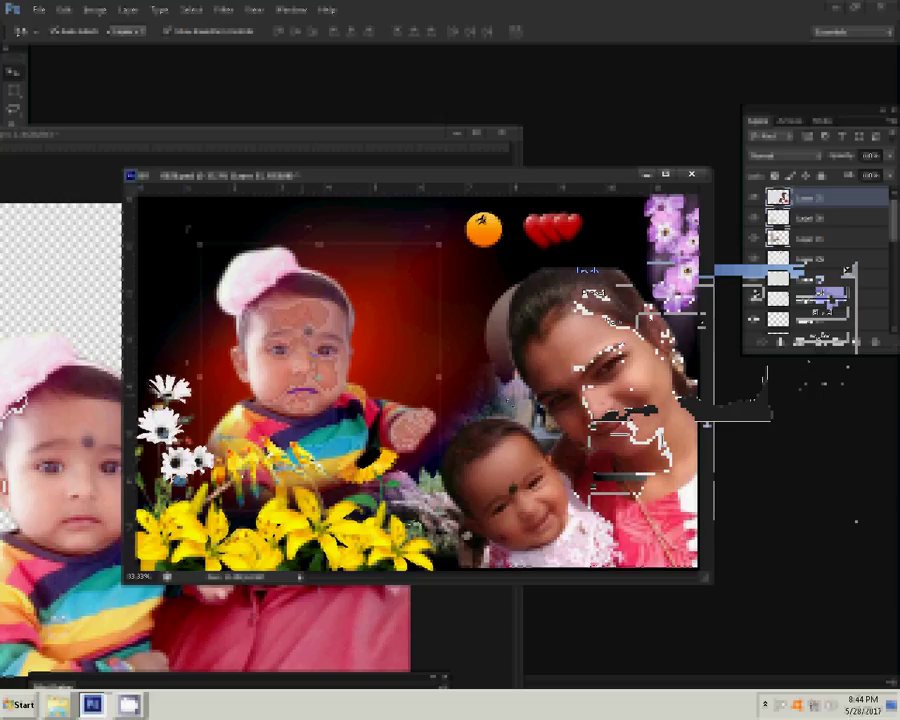
Warm the pink-capped baby layer with Color Balance, Yellow–Blue at -18 in midtones
click(297, 365)
key(ctrl+b)
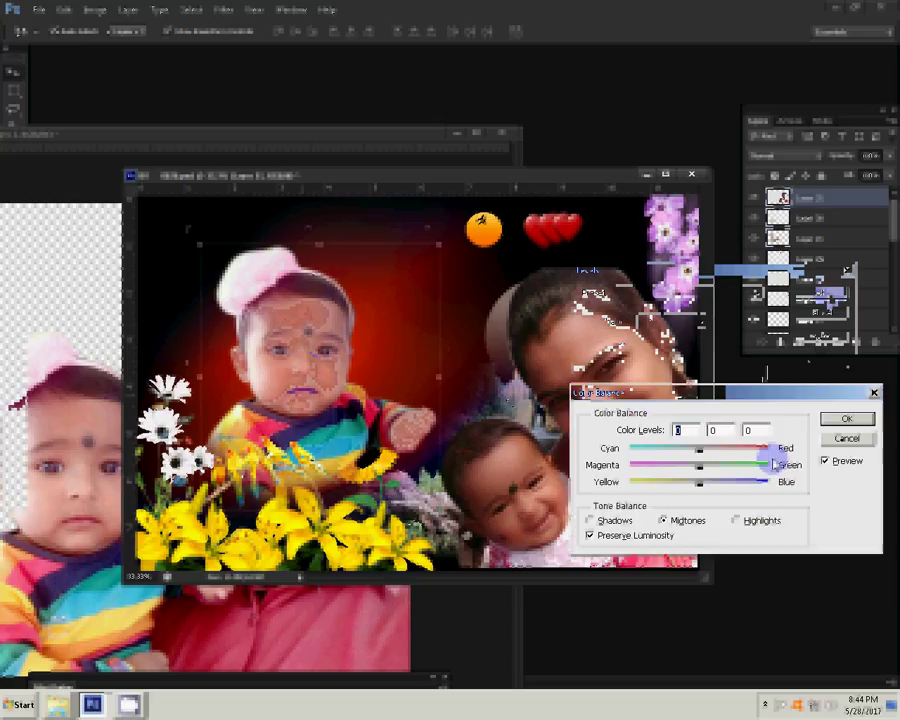
key(Tab)
key(Tab)
key(Return)
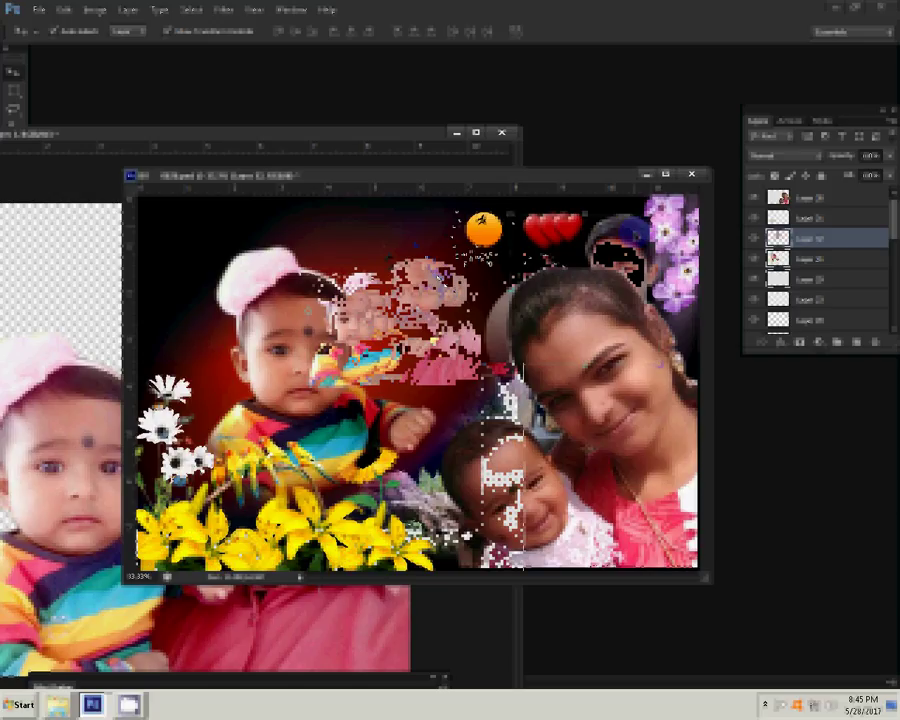
Set the man-and-child layer to Luminosity blend mode and move it to the upper centre
click(806, 158)
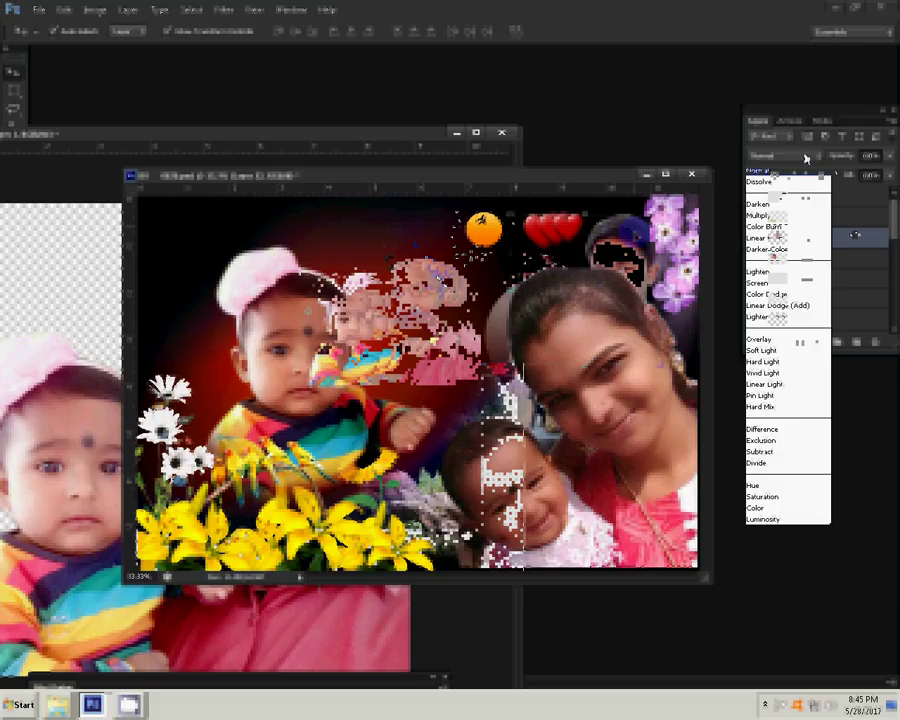
click(767, 512)
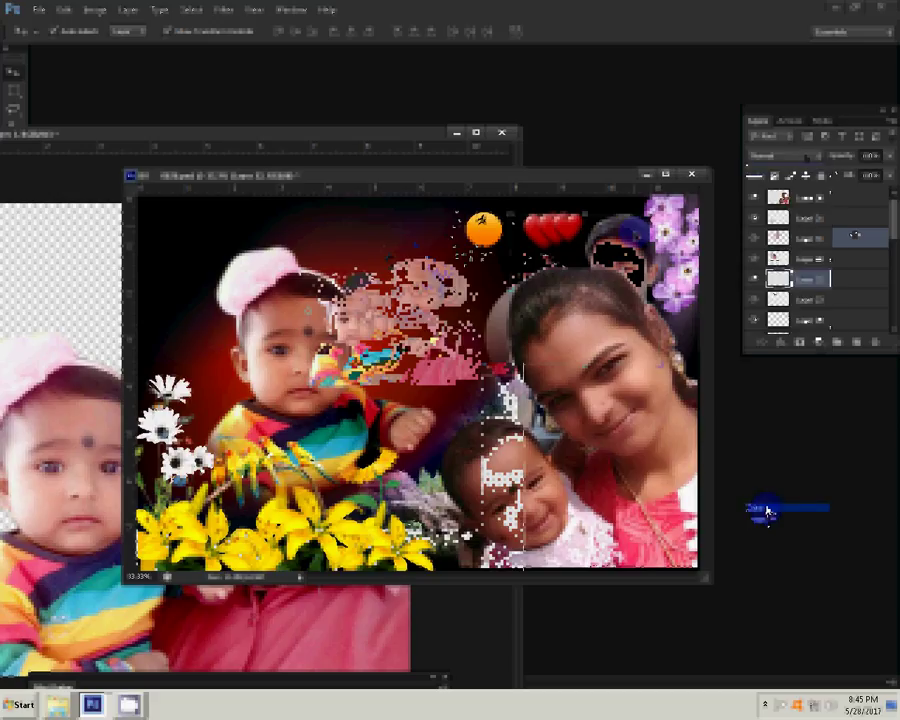
click(795, 157)
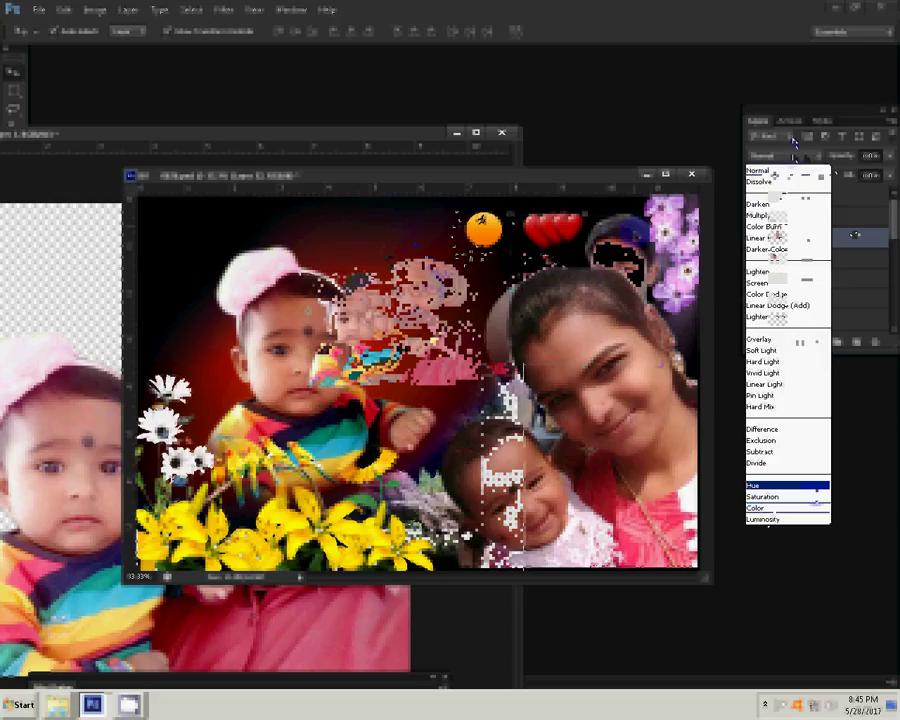
click(786, 519)
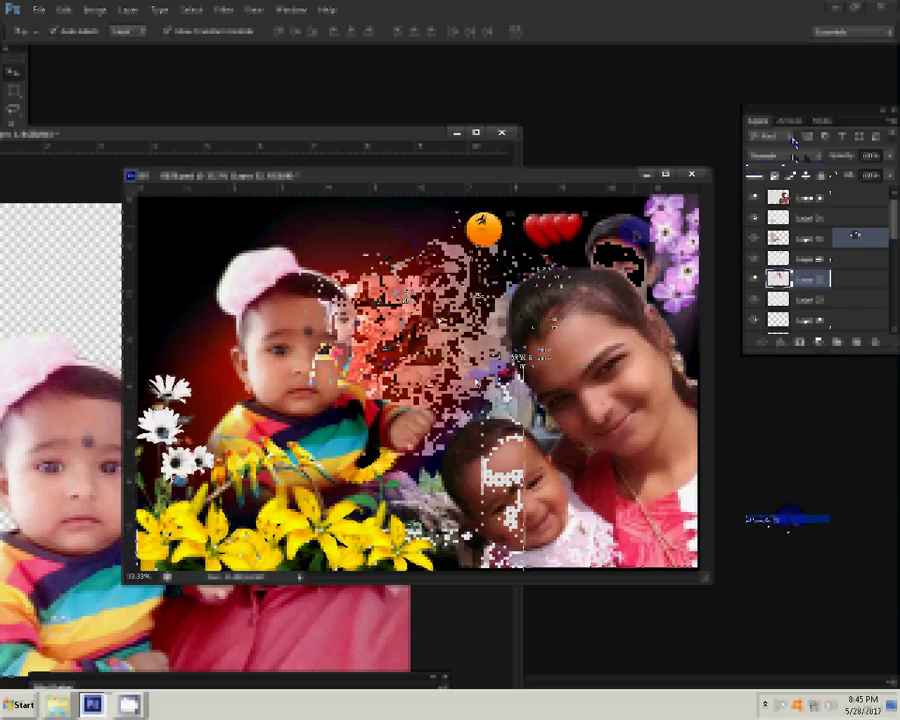
drag(445, 303, 458, 313)
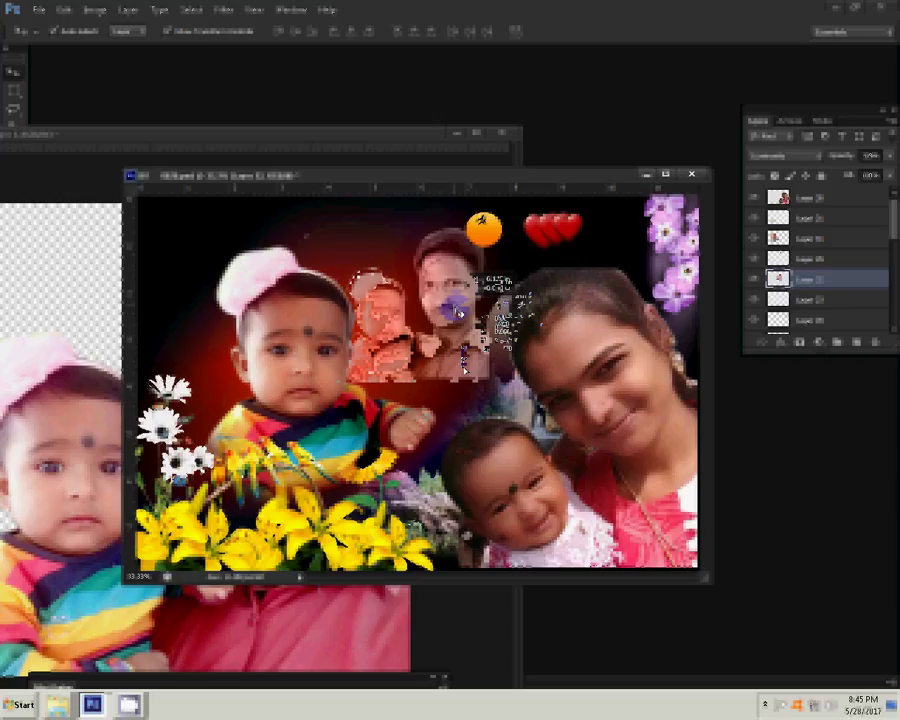
Save the collage as BV 0020 PSD in Libraries > 2017-05-25_0001
key(ctrl+shift+s)
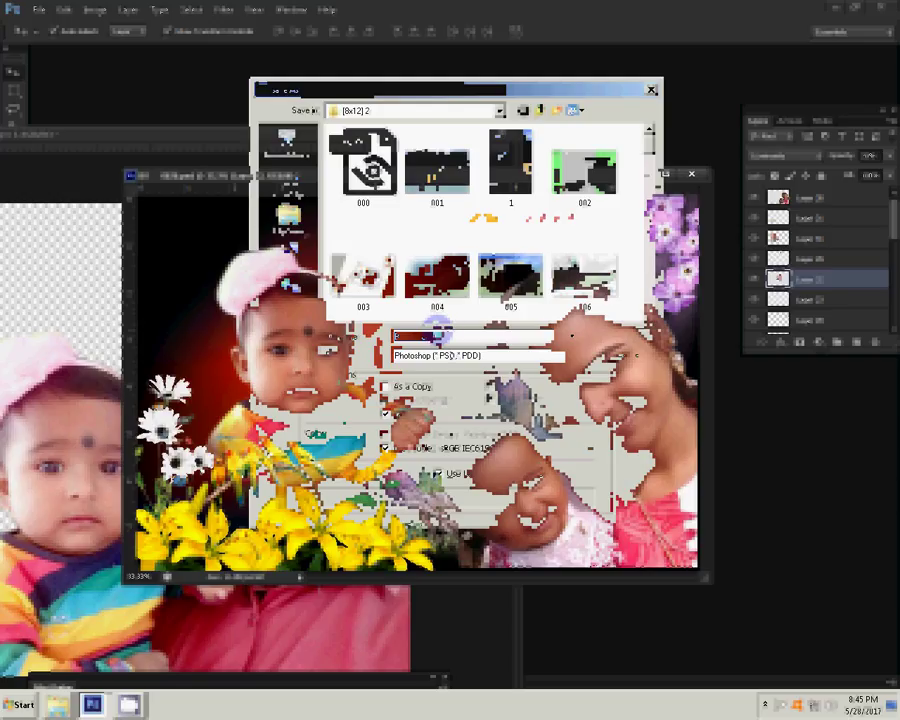
key(BackSpace)
key(BackSpace)
key(BackSpace)
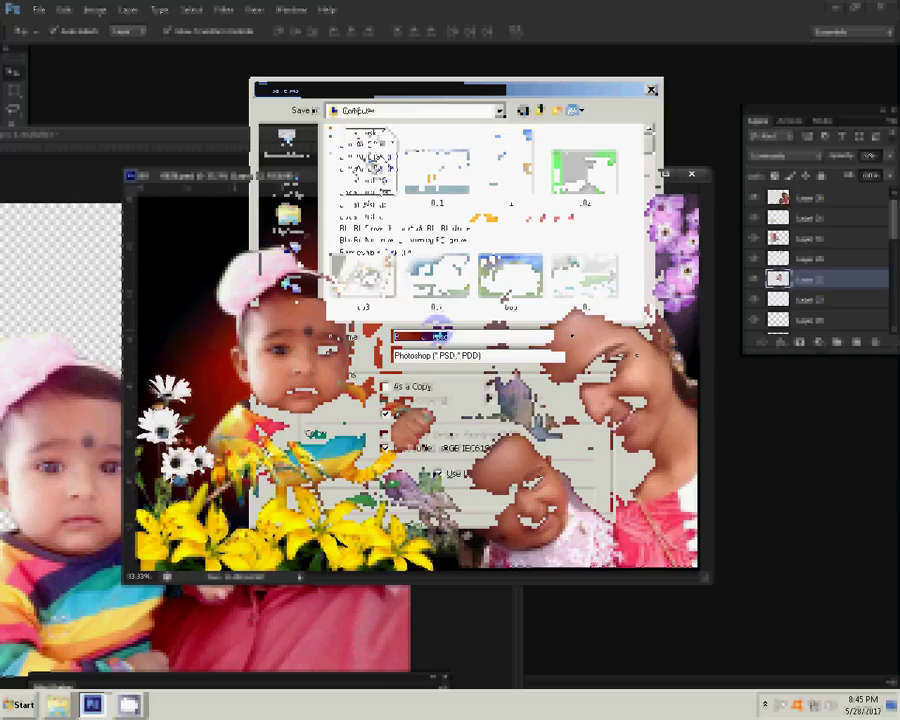
click(300, 228)
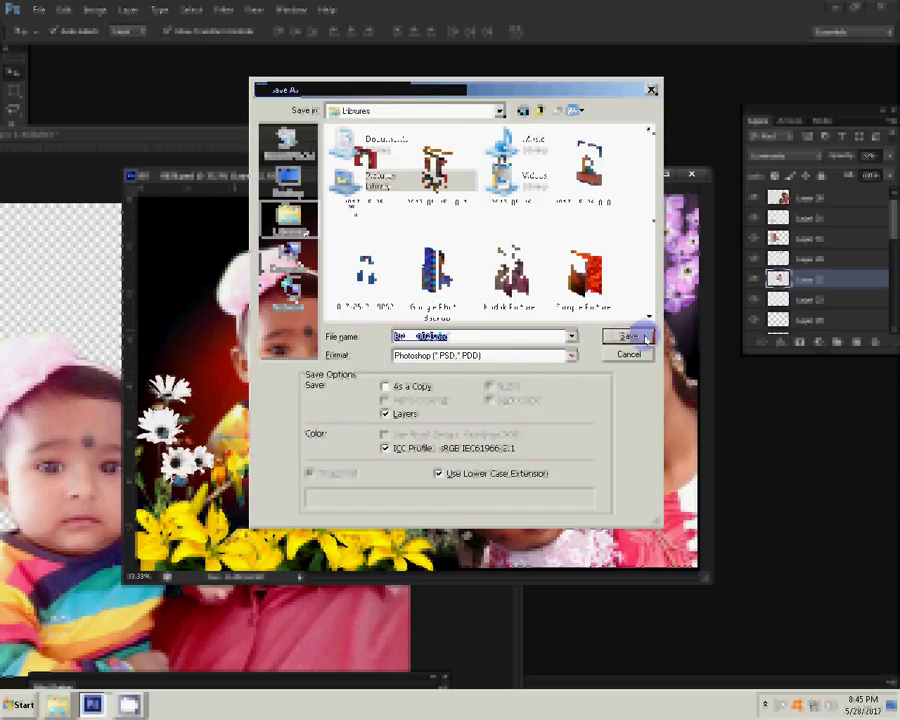
click(645, 338)
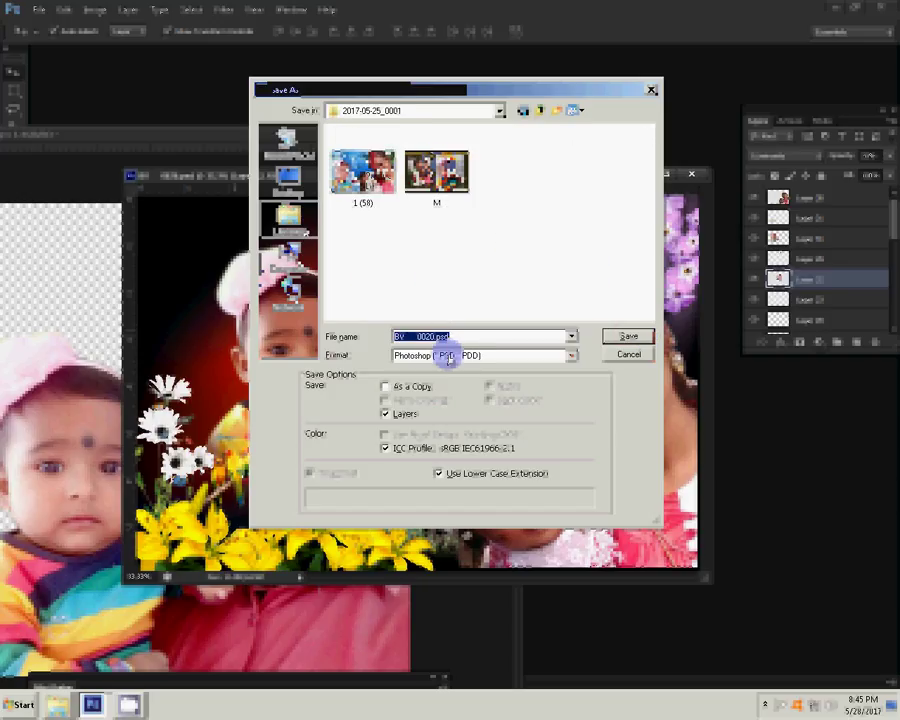
click(640, 342)
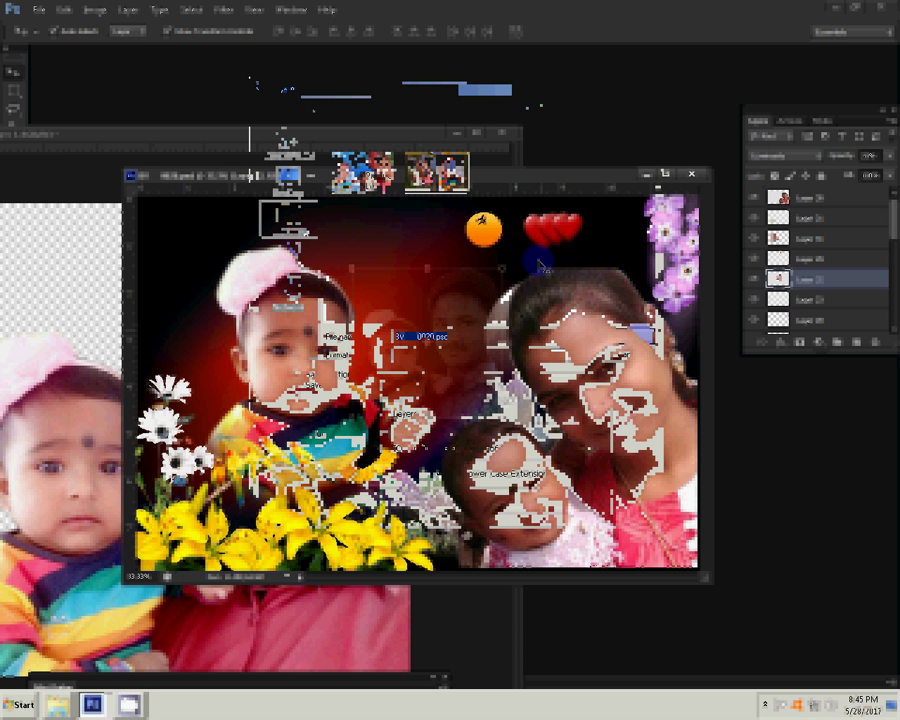
Save a Maximum-quality JPEG copy of BV 0020 and close the document
key(ctrl+shift+s)
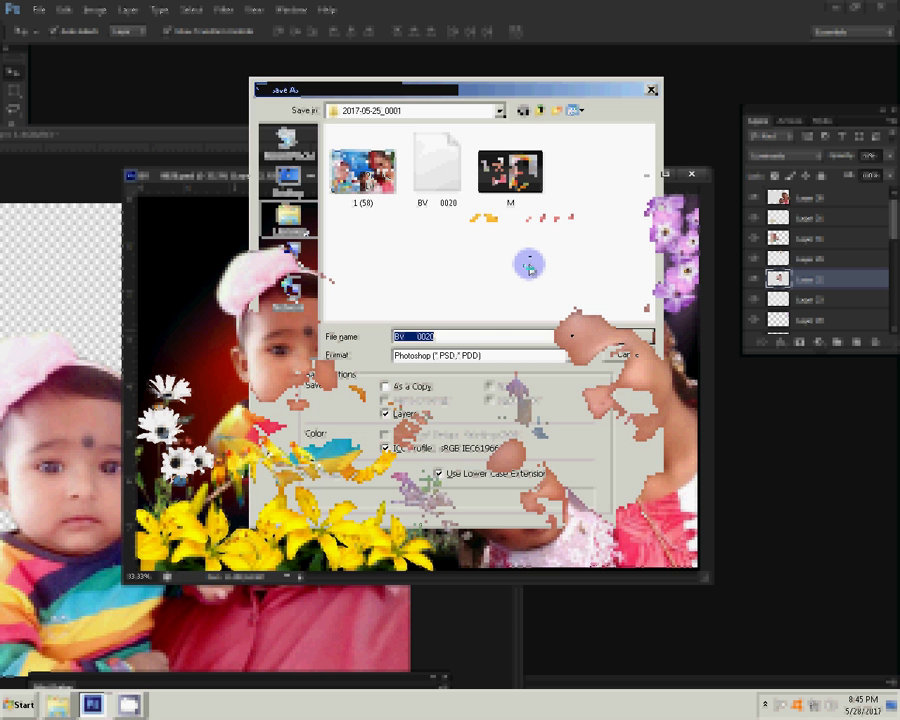
click(490, 356)
key(Up)
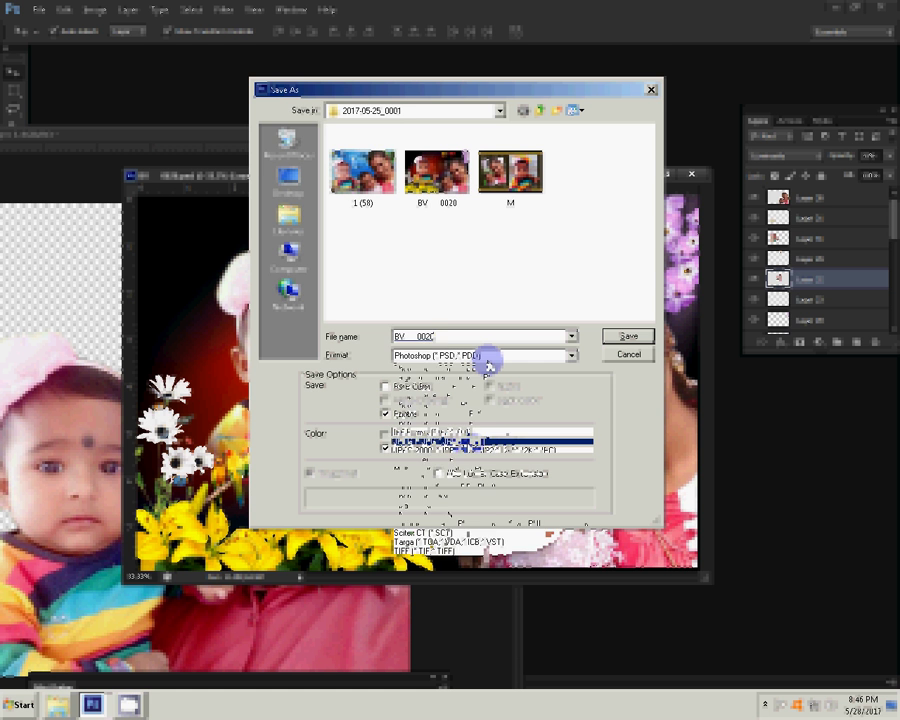
key(Return)
key(Return)
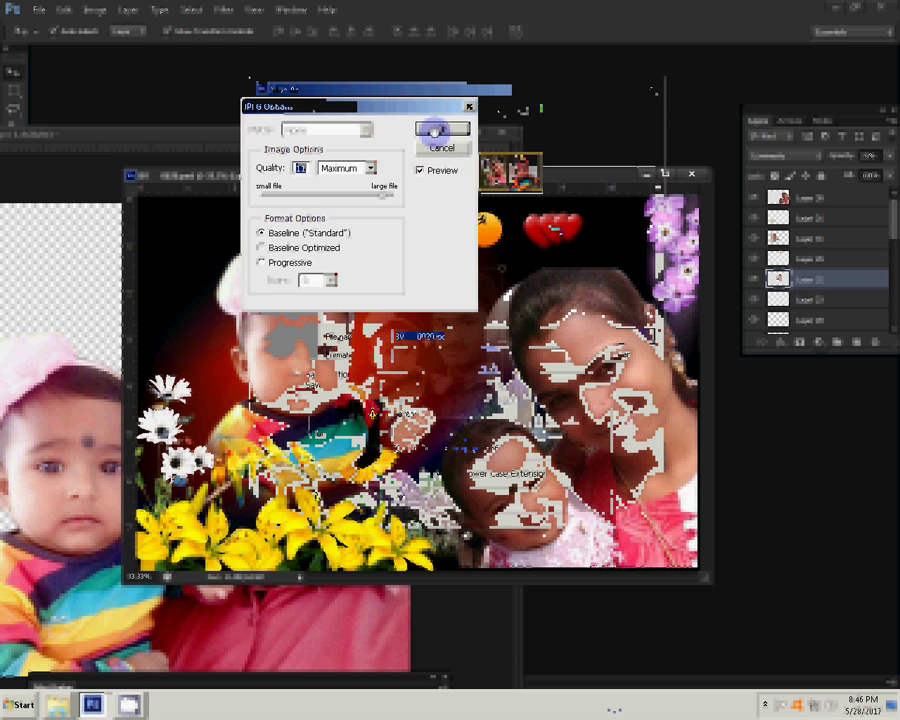
click(440, 128)
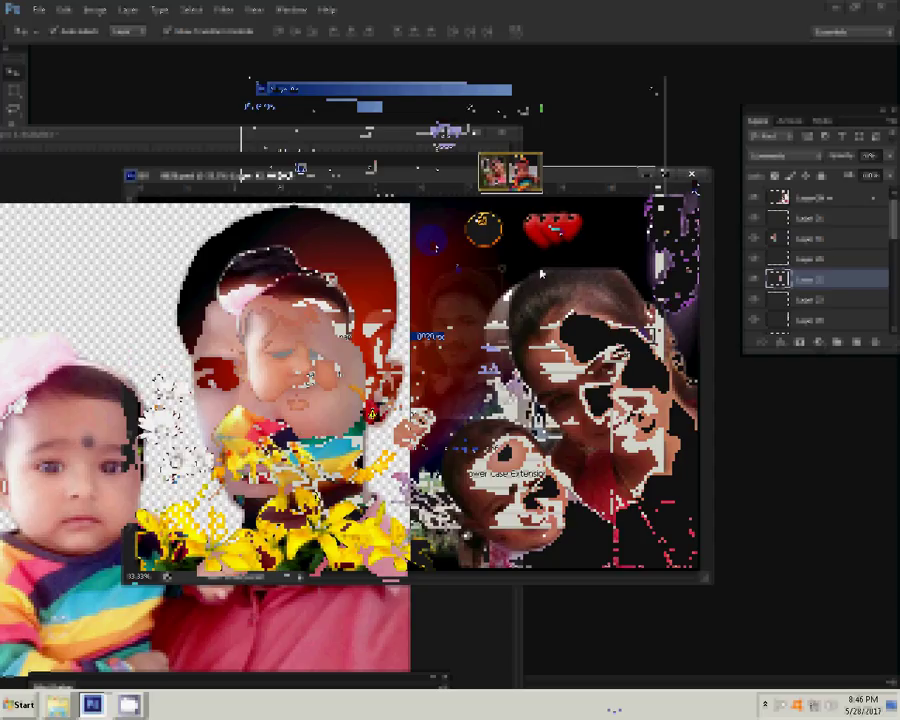
key(ctrl+w)
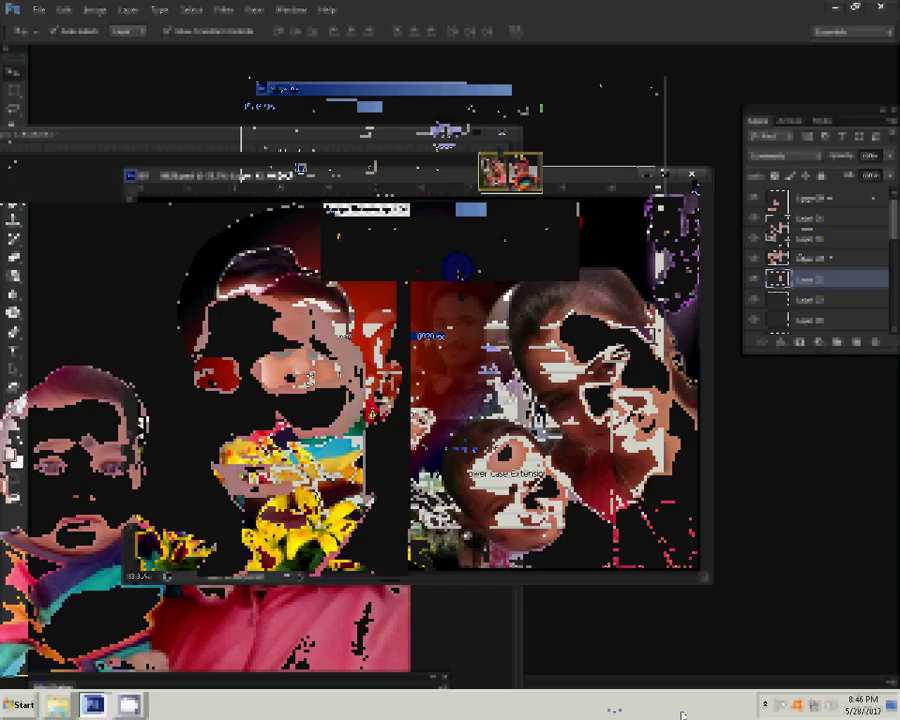
click(757, 125)
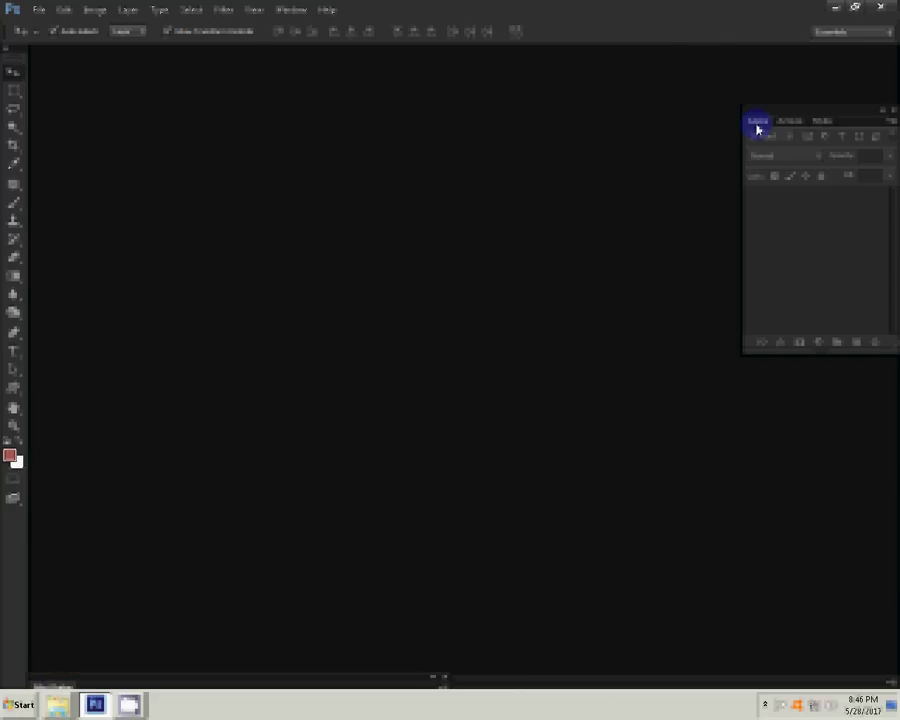
Minimize Photoshop and open the 2017-05-25_0001 folder in the Pictures library
click(835, 12)
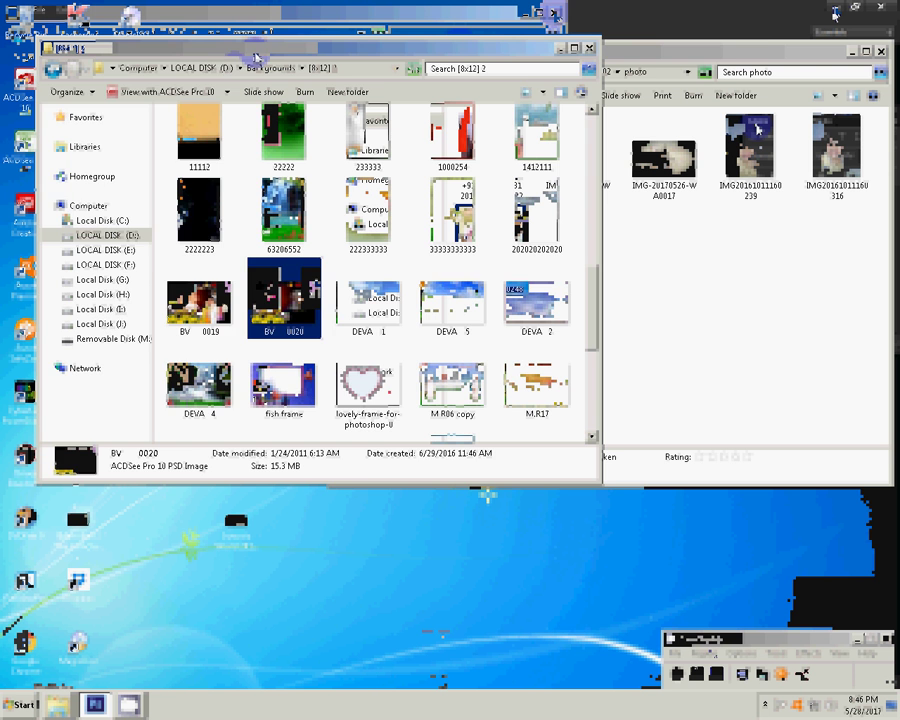
click(375, 162)
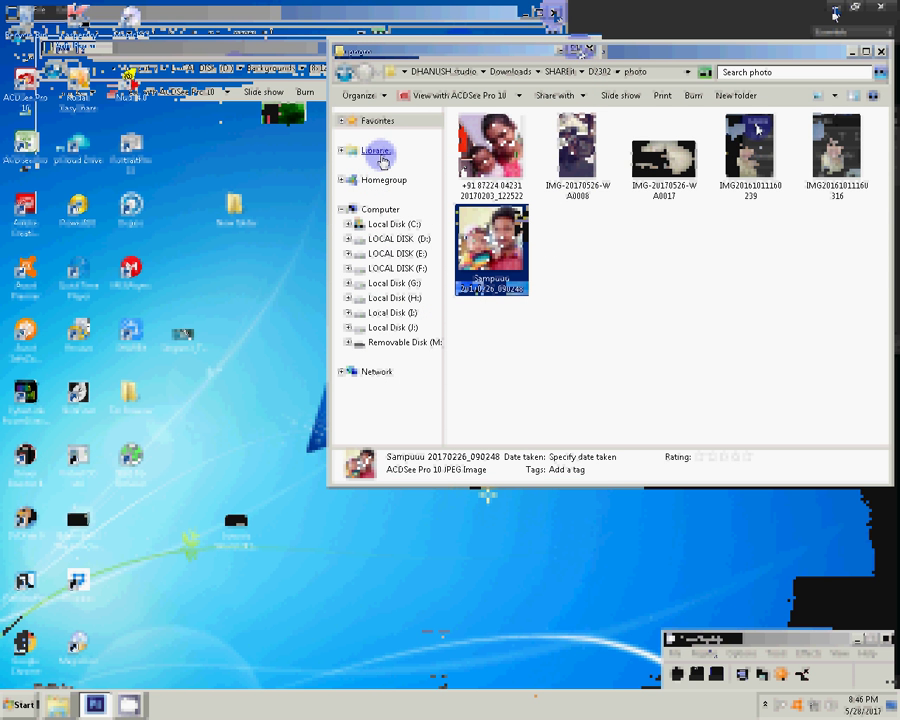
click(381, 153)
click(507, 240)
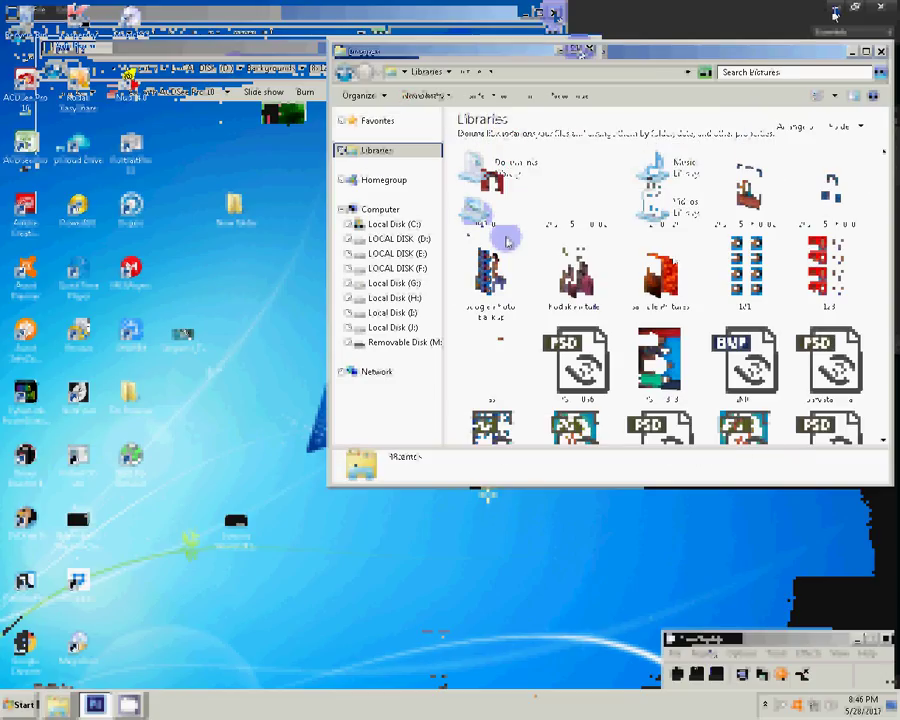
double_click(507, 240)
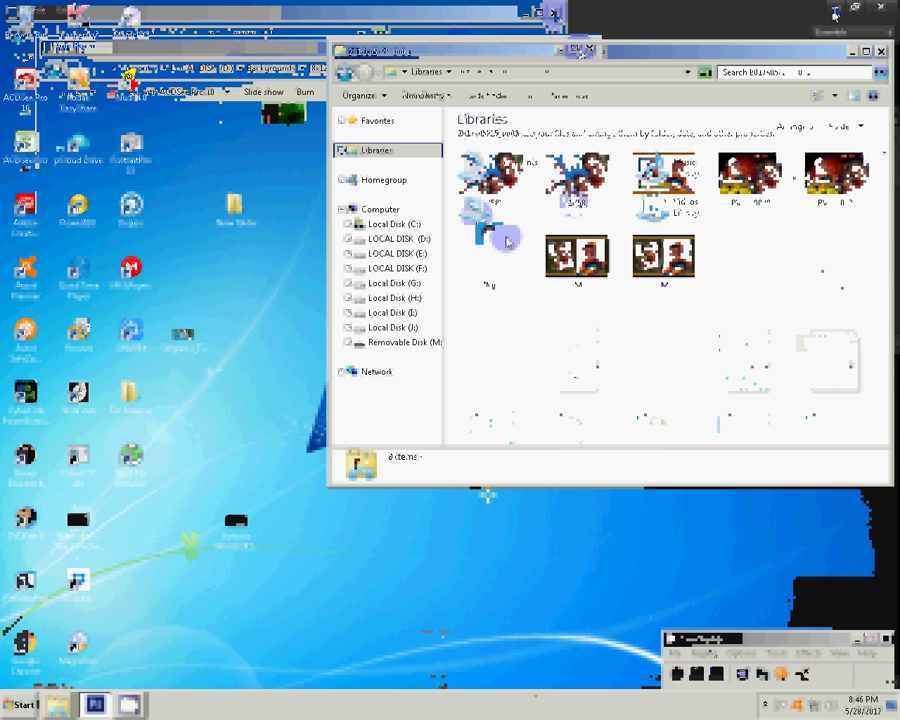
Show the folder's files as Tiles with type and size, then launch SHAREit
click(838, 95)
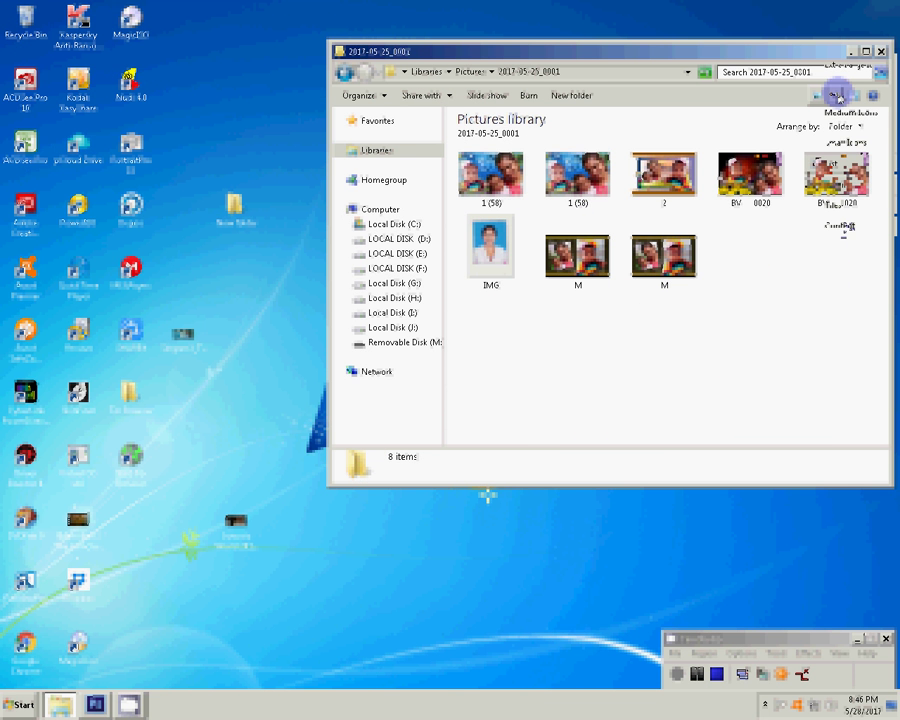
click(838, 96)
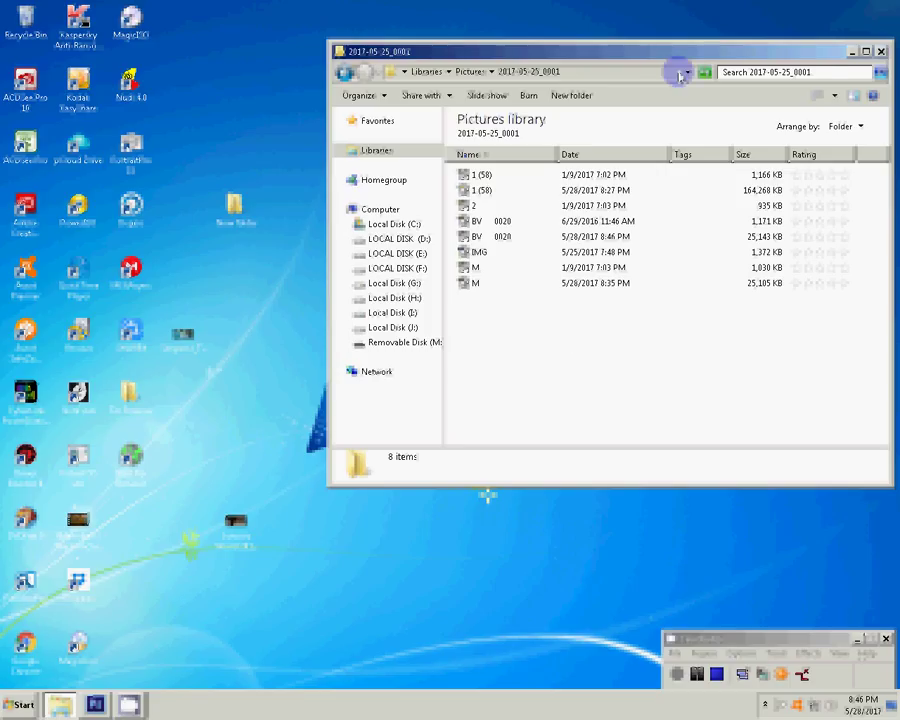
click(834, 95)
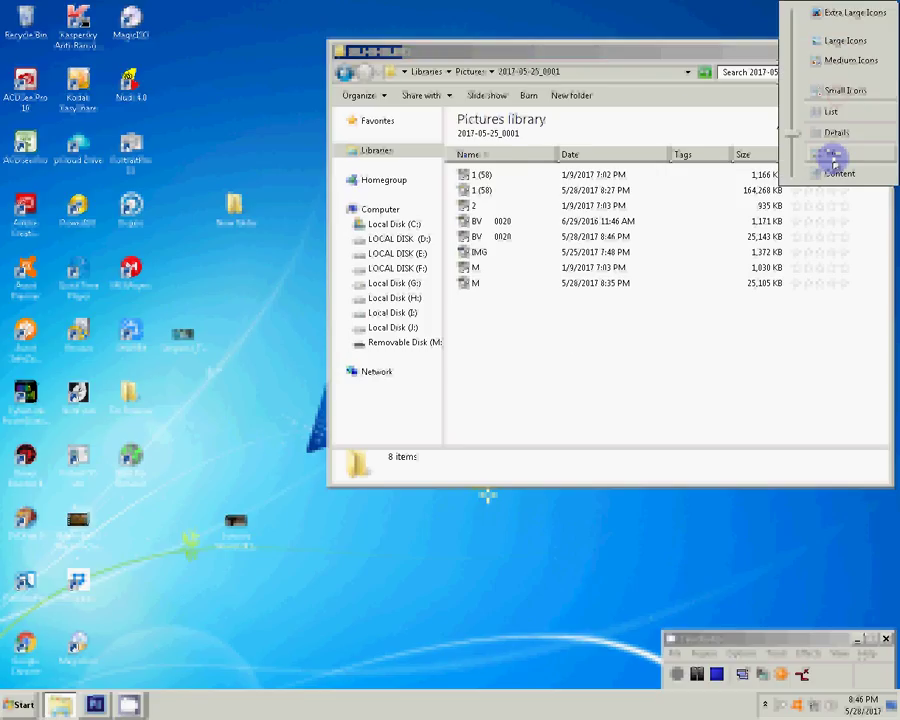
click(833, 158)
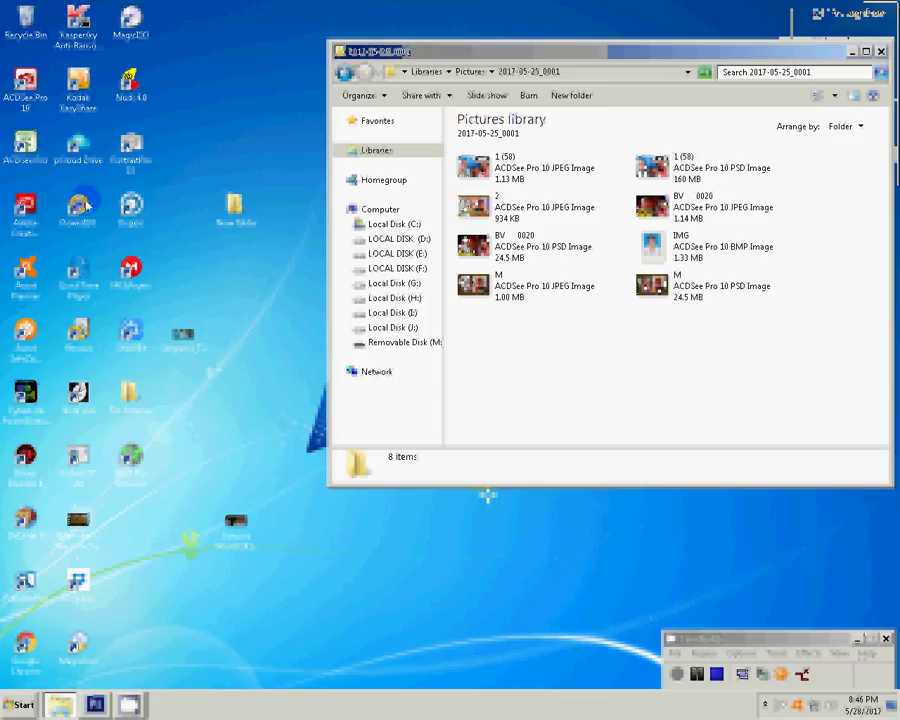
click(133, 336)
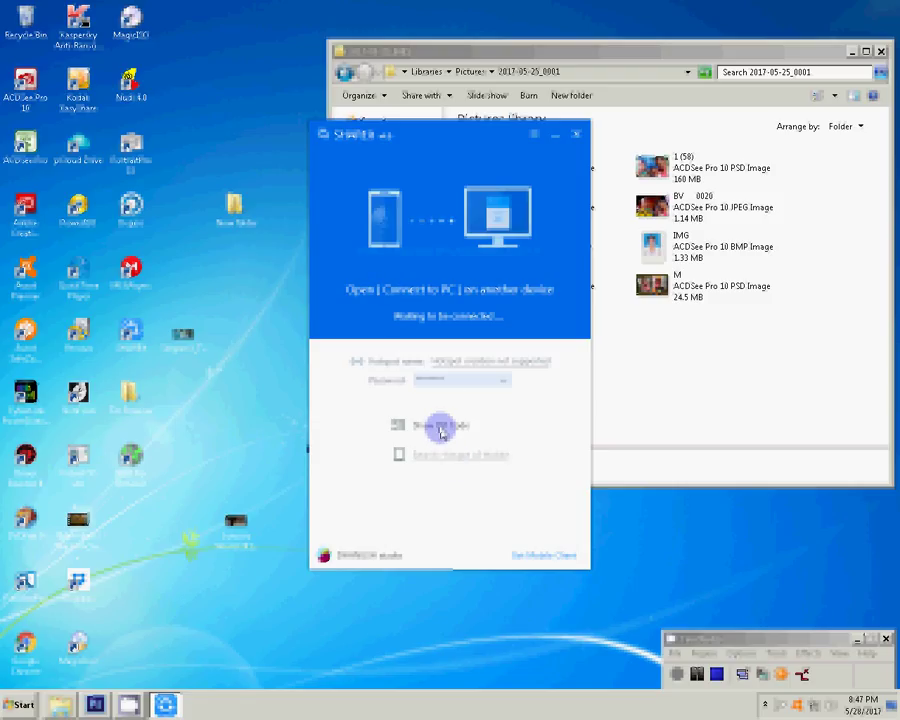
Save SHAREit settings and display the QR code for connecting a phone
click(390, 558)
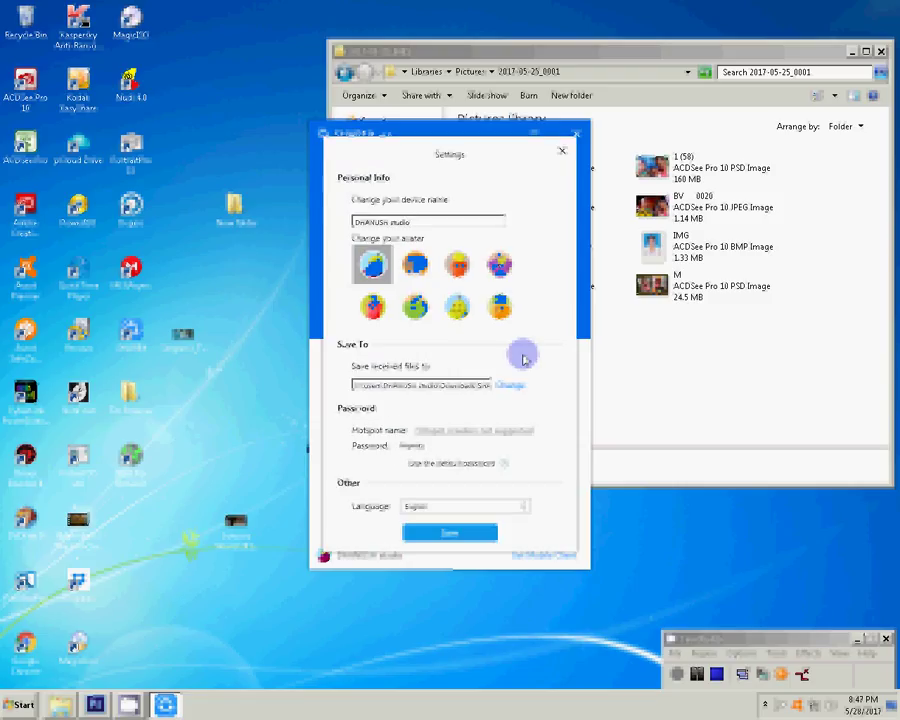
click(456, 535)
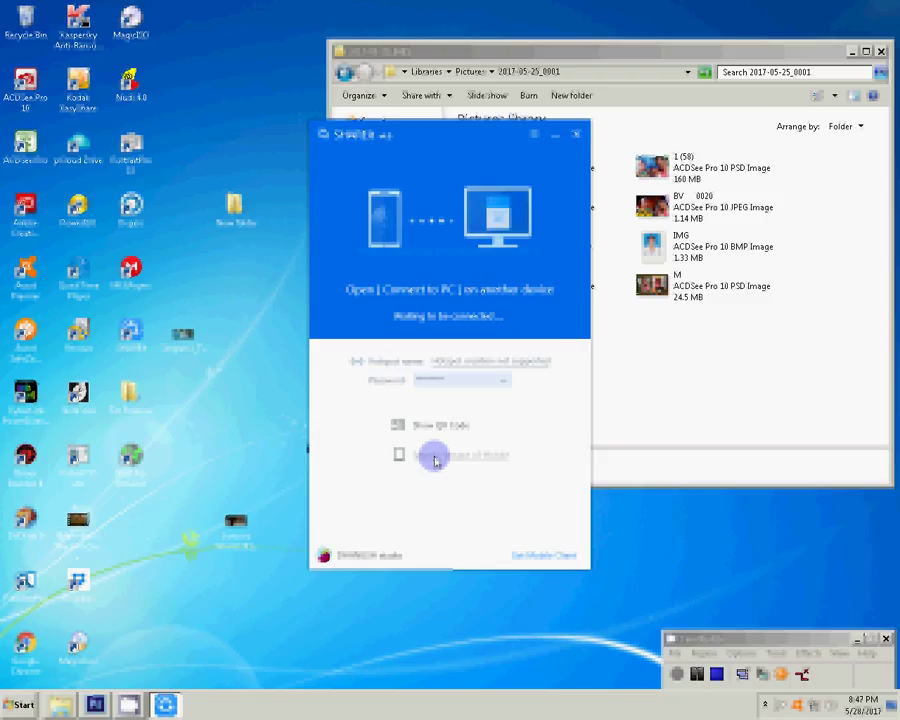
click(431, 425)
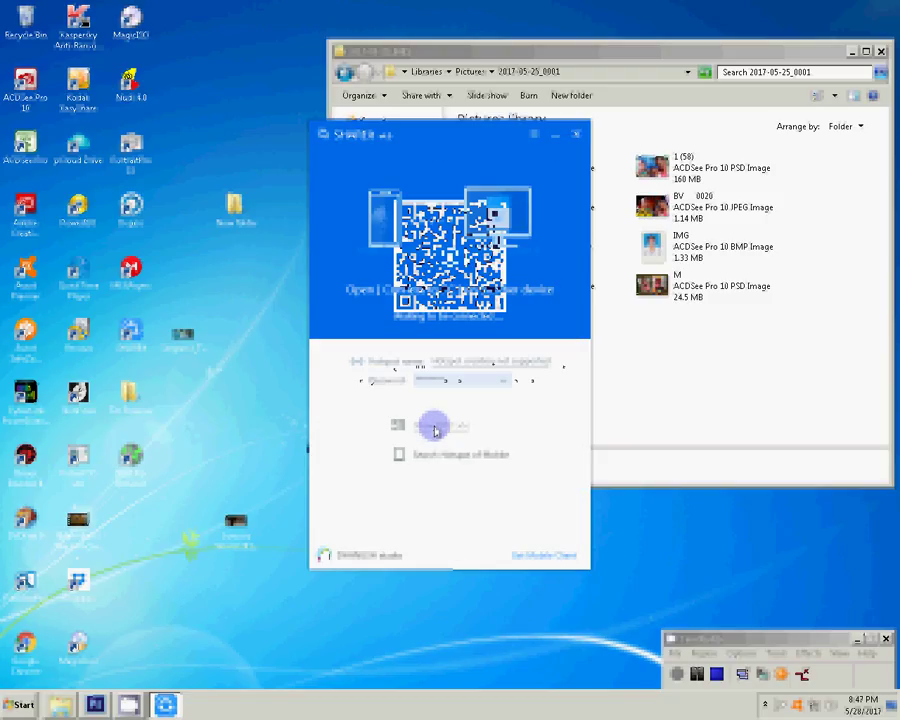